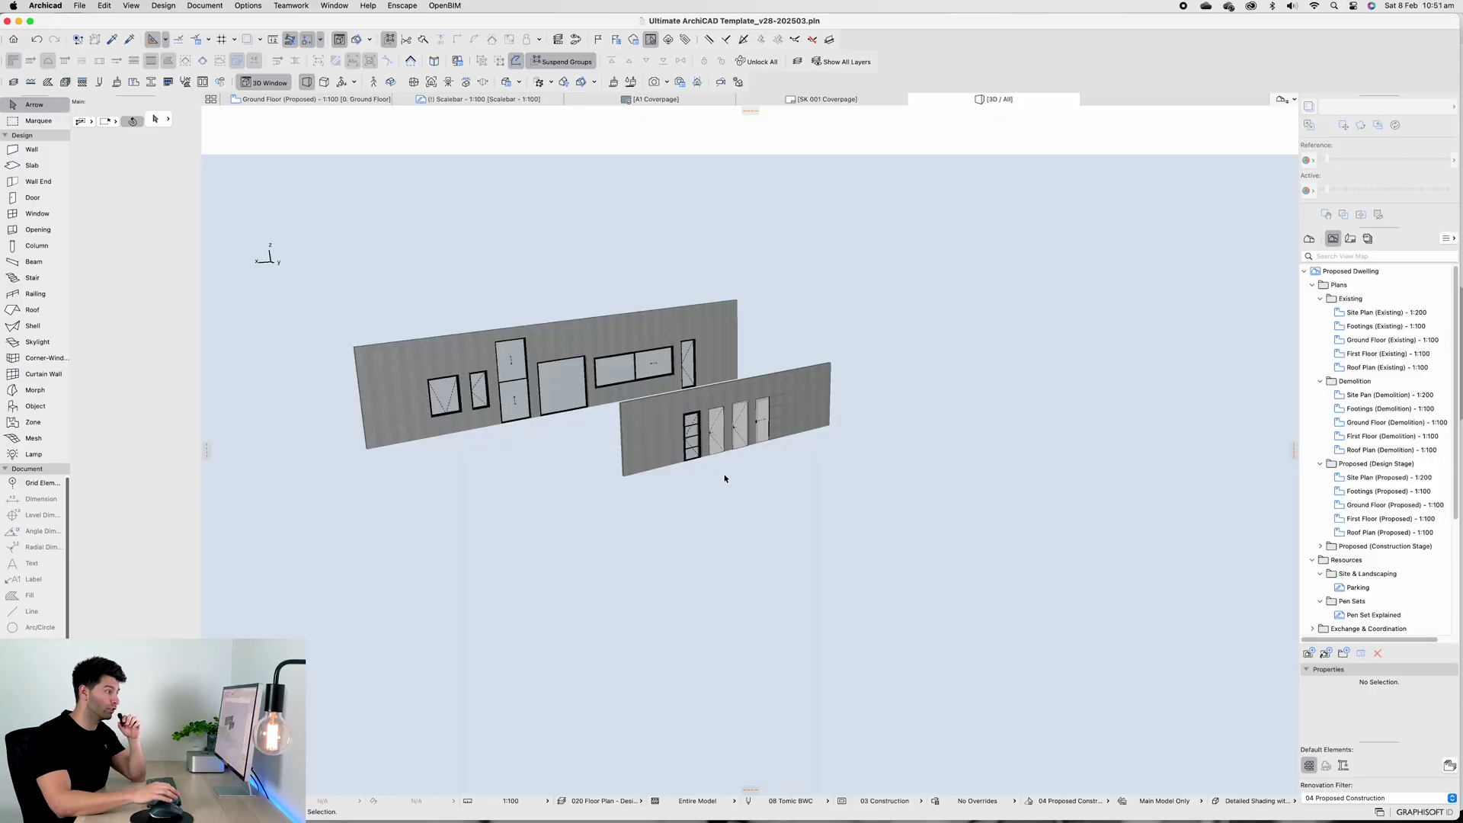
Orbit the 3D view to separate the walls, then return to the Ground Floor (Proposed) plan
{"action": "middle_click_drag", "start_coordinate": [724, 479], "coordinate": [897, 478], "text": "shift"}
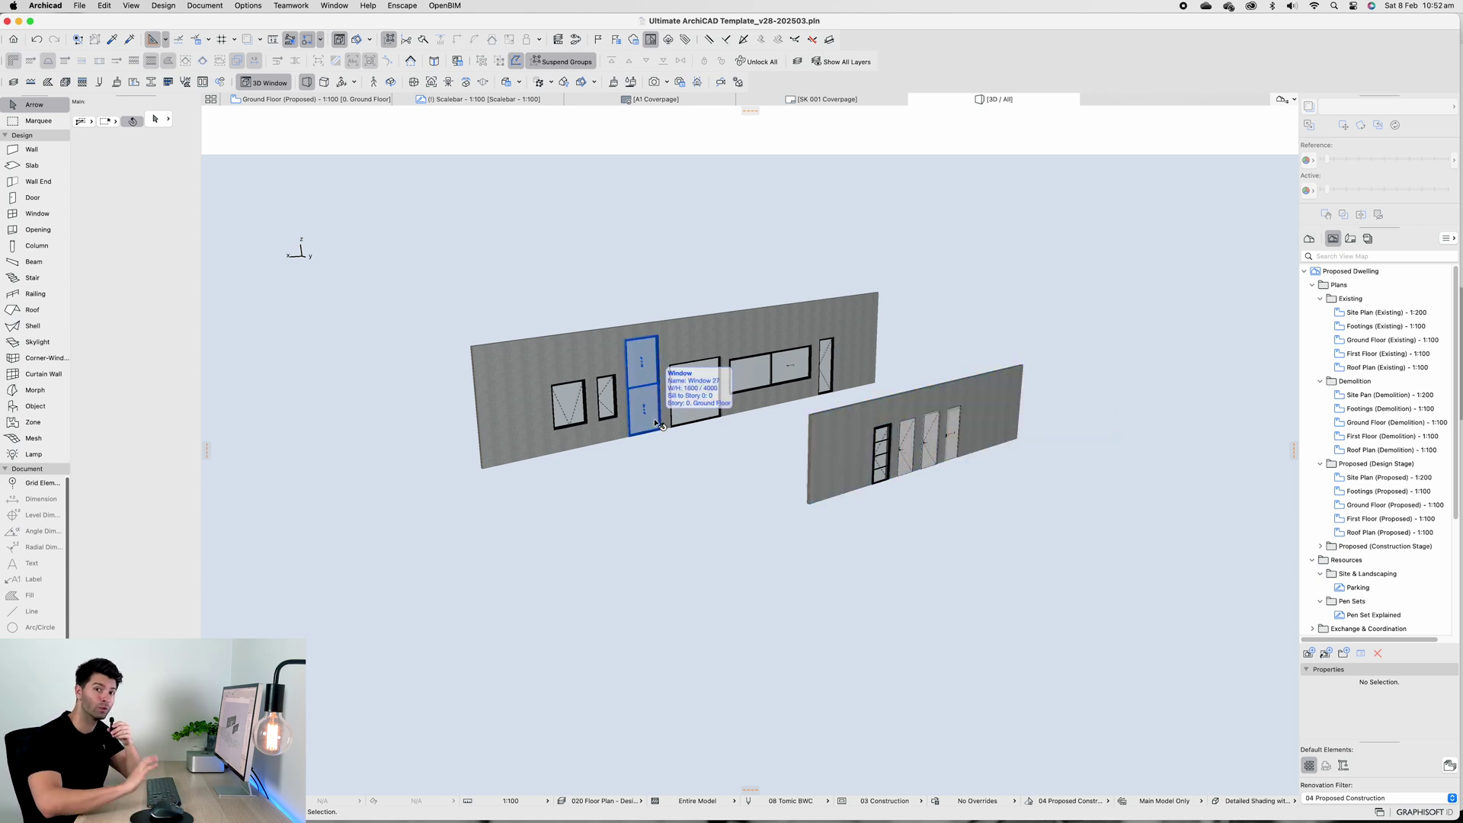
{"action": "left_click", "coordinate": [292, 100]}
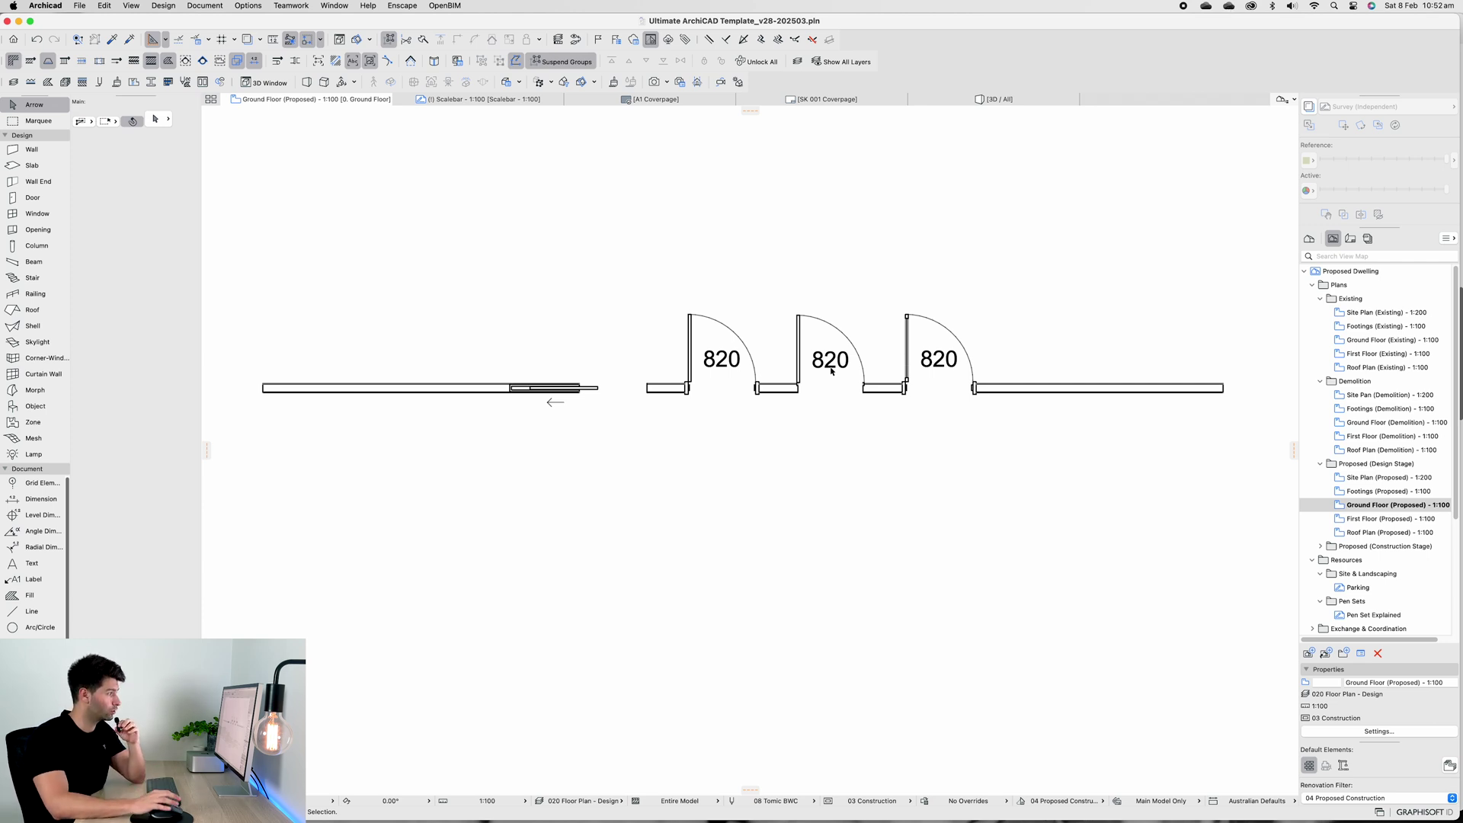
Open the first 820 door's settings, browse Doors > Internal General Doors, and preview it in 3D
{"action": "left_click", "coordinate": [687, 391]}
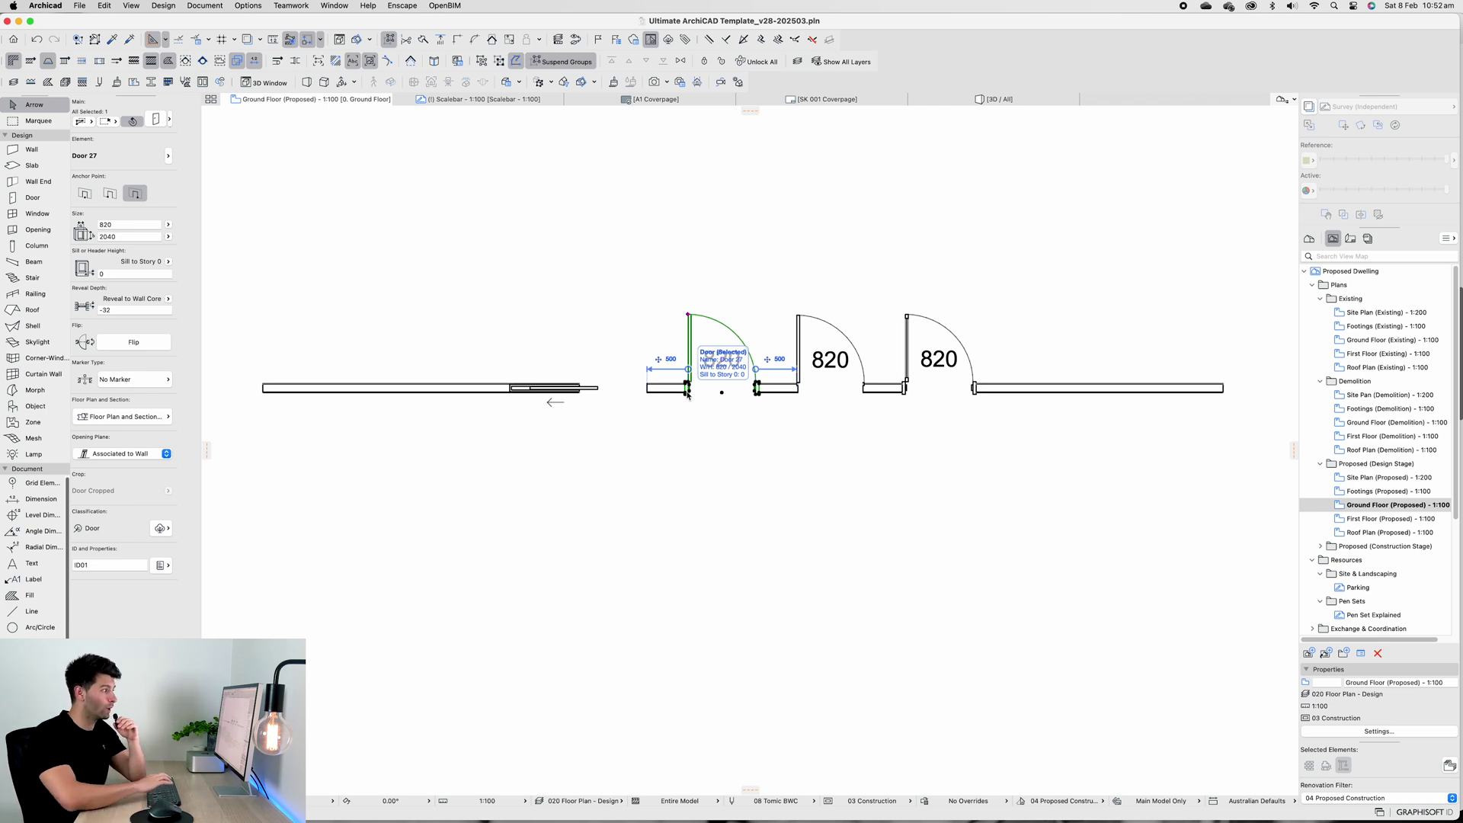
{"action": "double_click", "coordinate": [688, 393]}
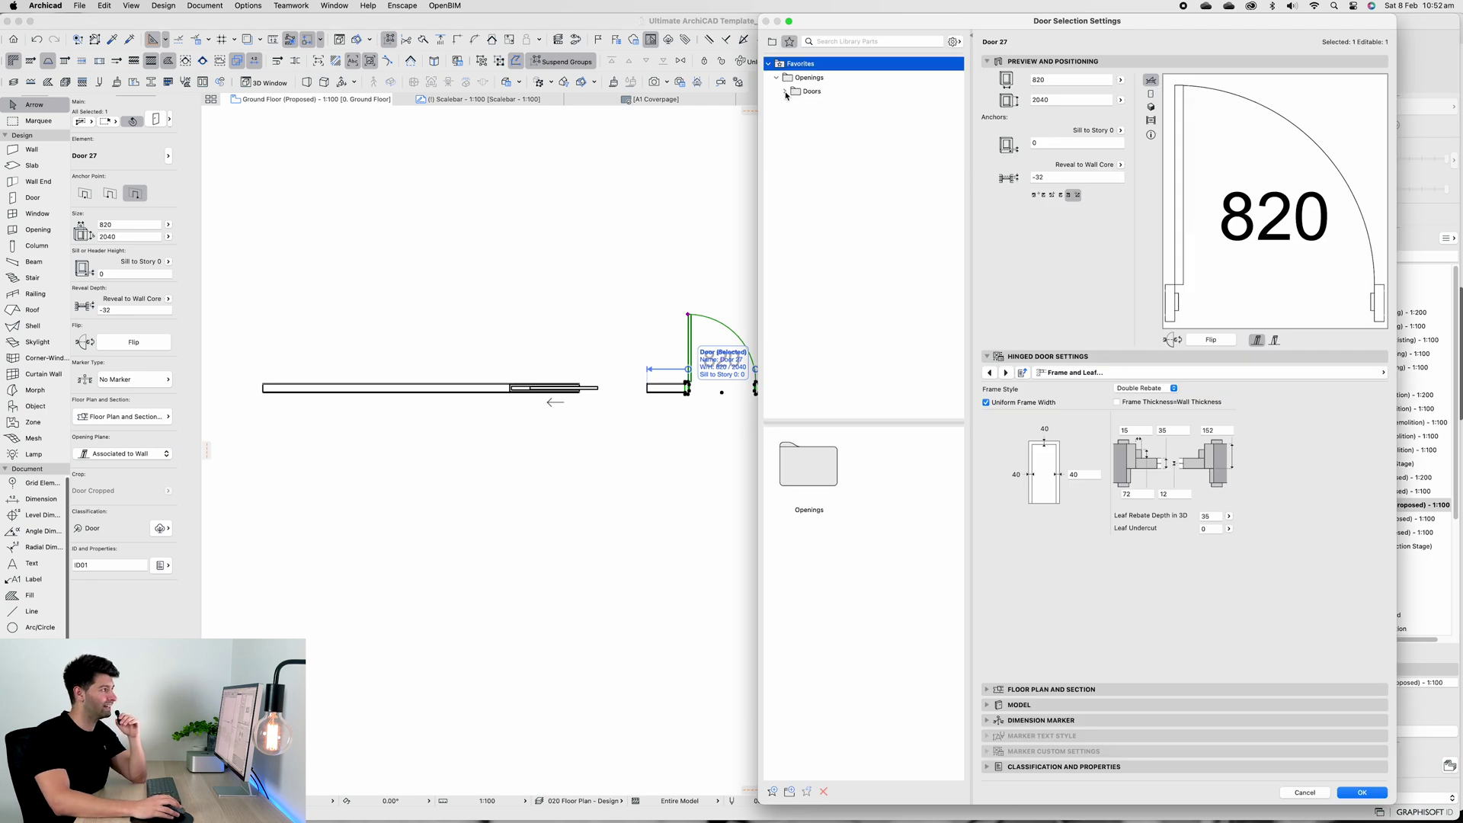
{"action": "left_click", "coordinate": [784, 91]}
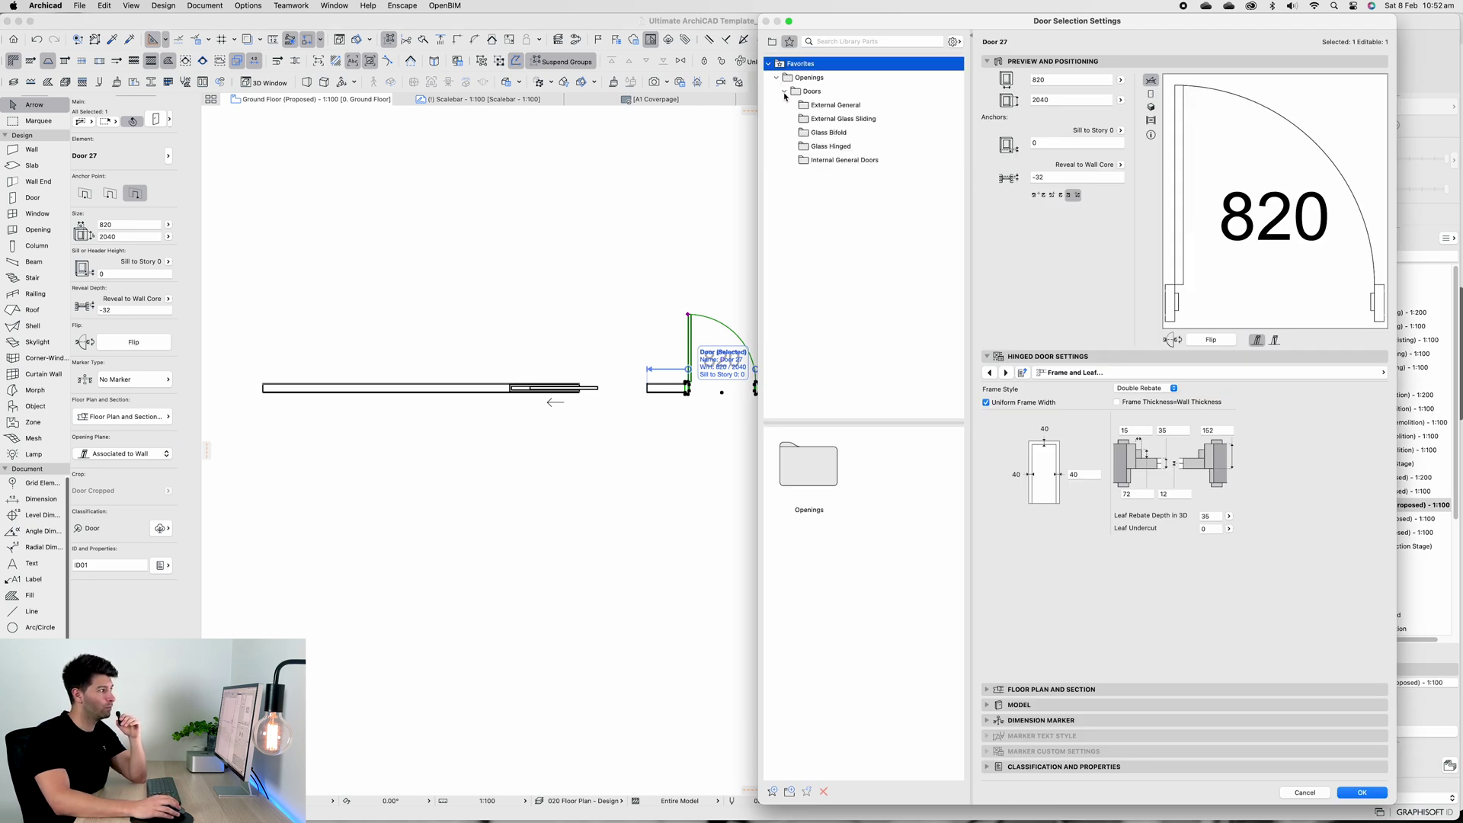
{"action": "left_click", "coordinate": [844, 162]}
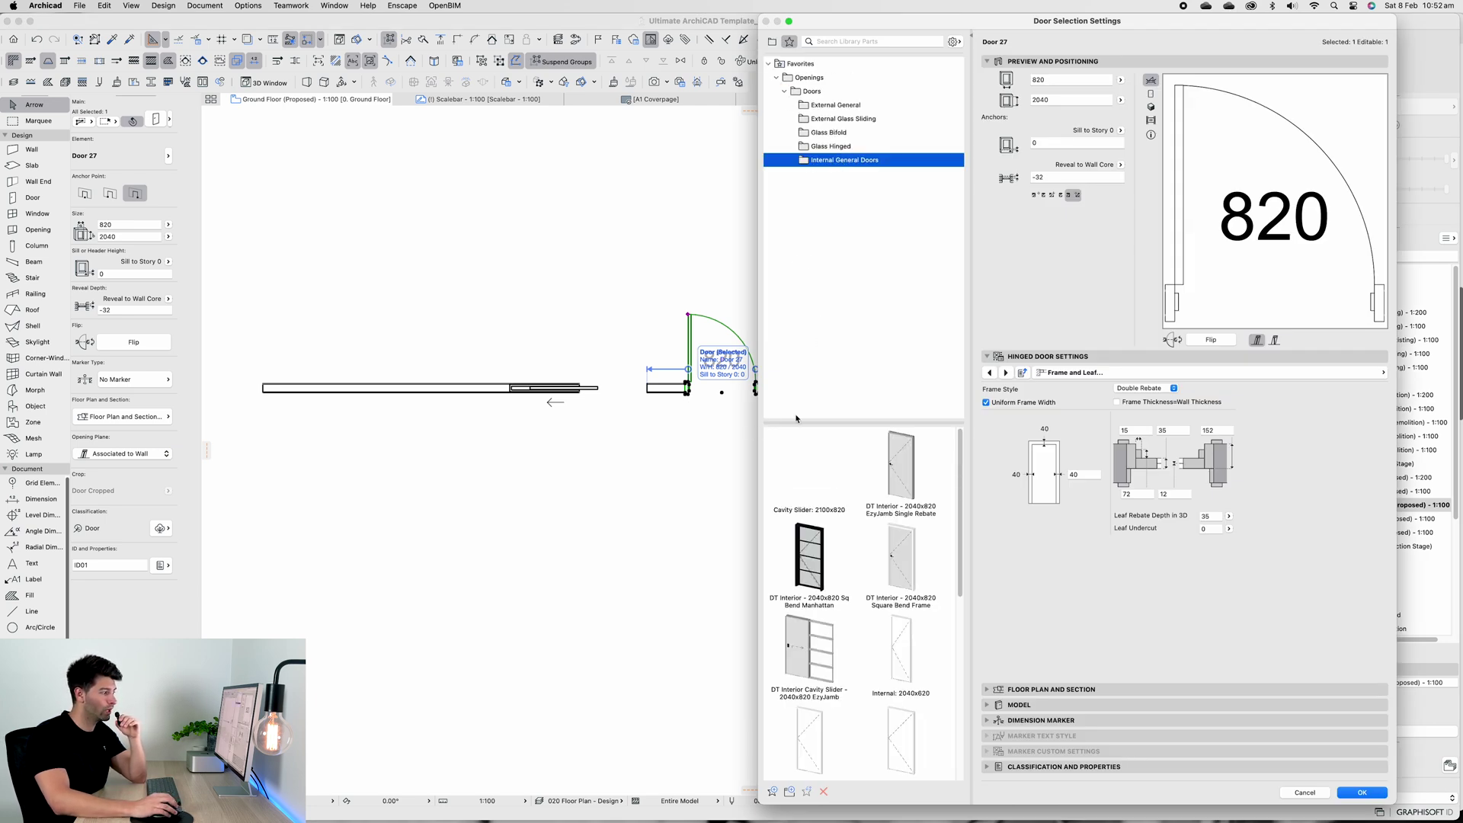
{"action": "mouse_move", "coordinate": [801, 653]}
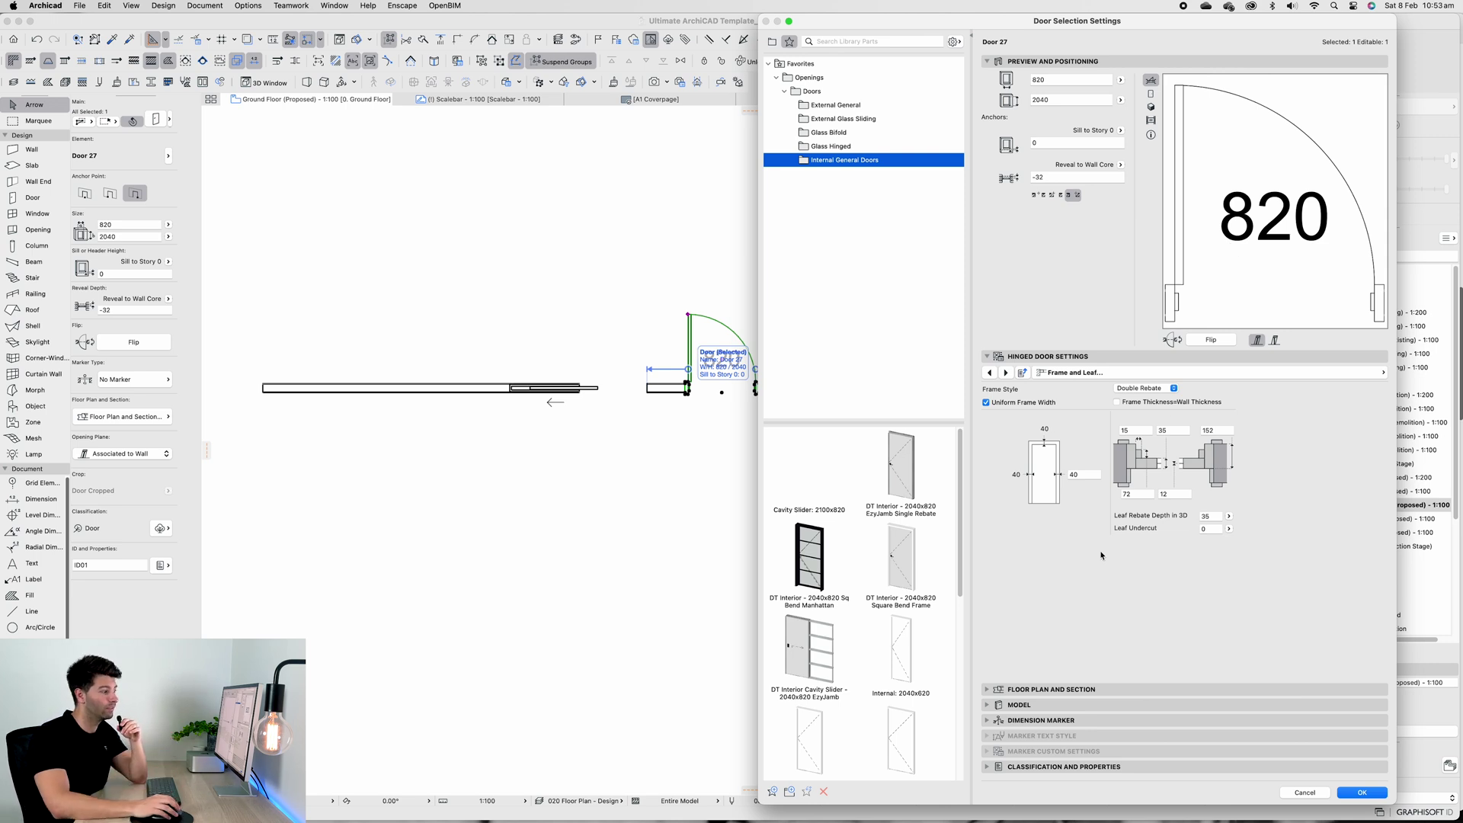
{"action": "left_click", "coordinate": [1151, 107]}
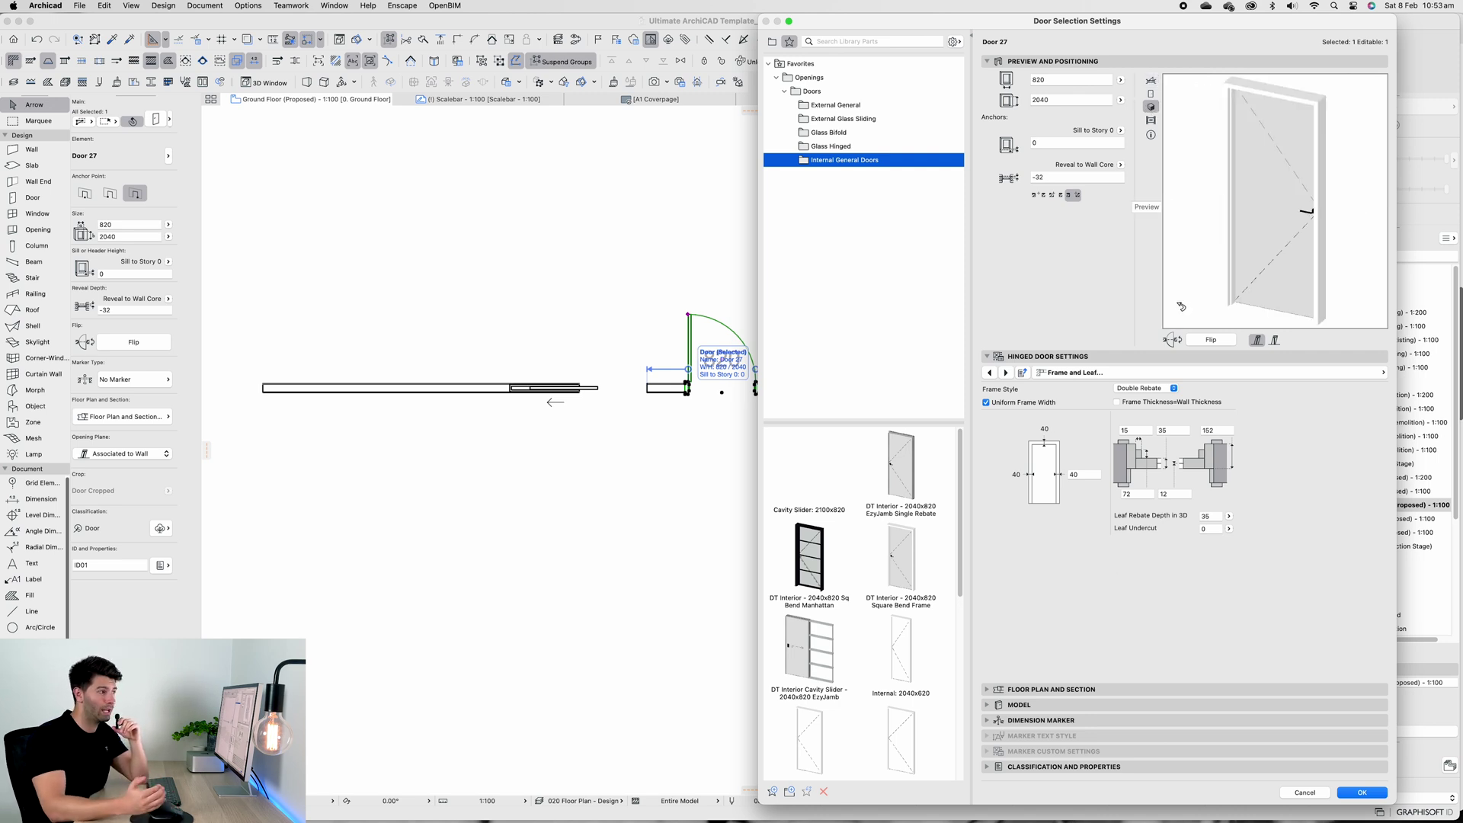
Bring up the Metroll Square Bend Door Frame page and scroll to its 95mm and 114mm profile drawings
{"action": "key", "text": "super+Tab"}
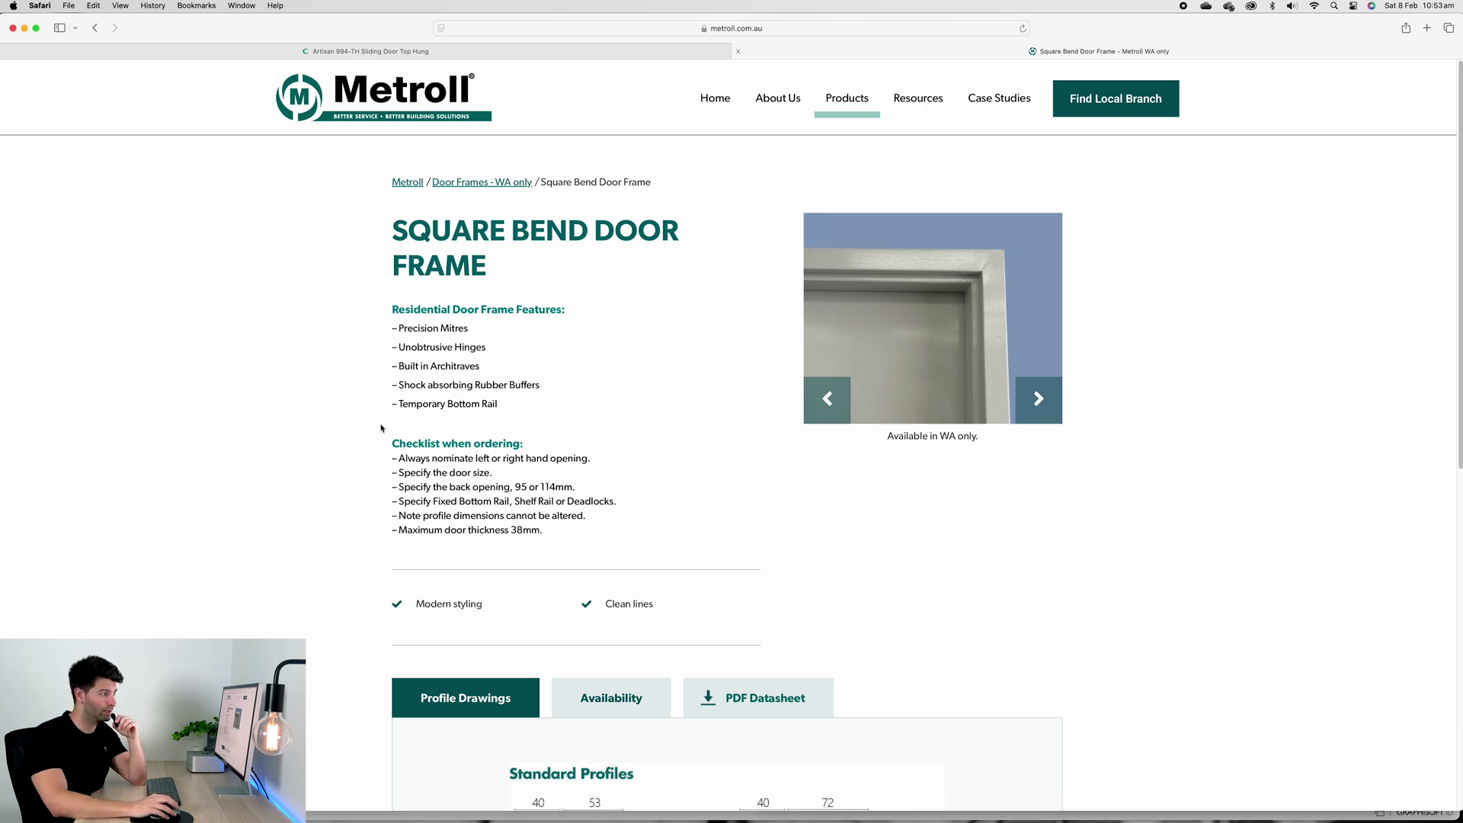
{"action": "scroll", "coordinate": [374, 428], "scroll_direction": "down", "scroll_amount": 5}
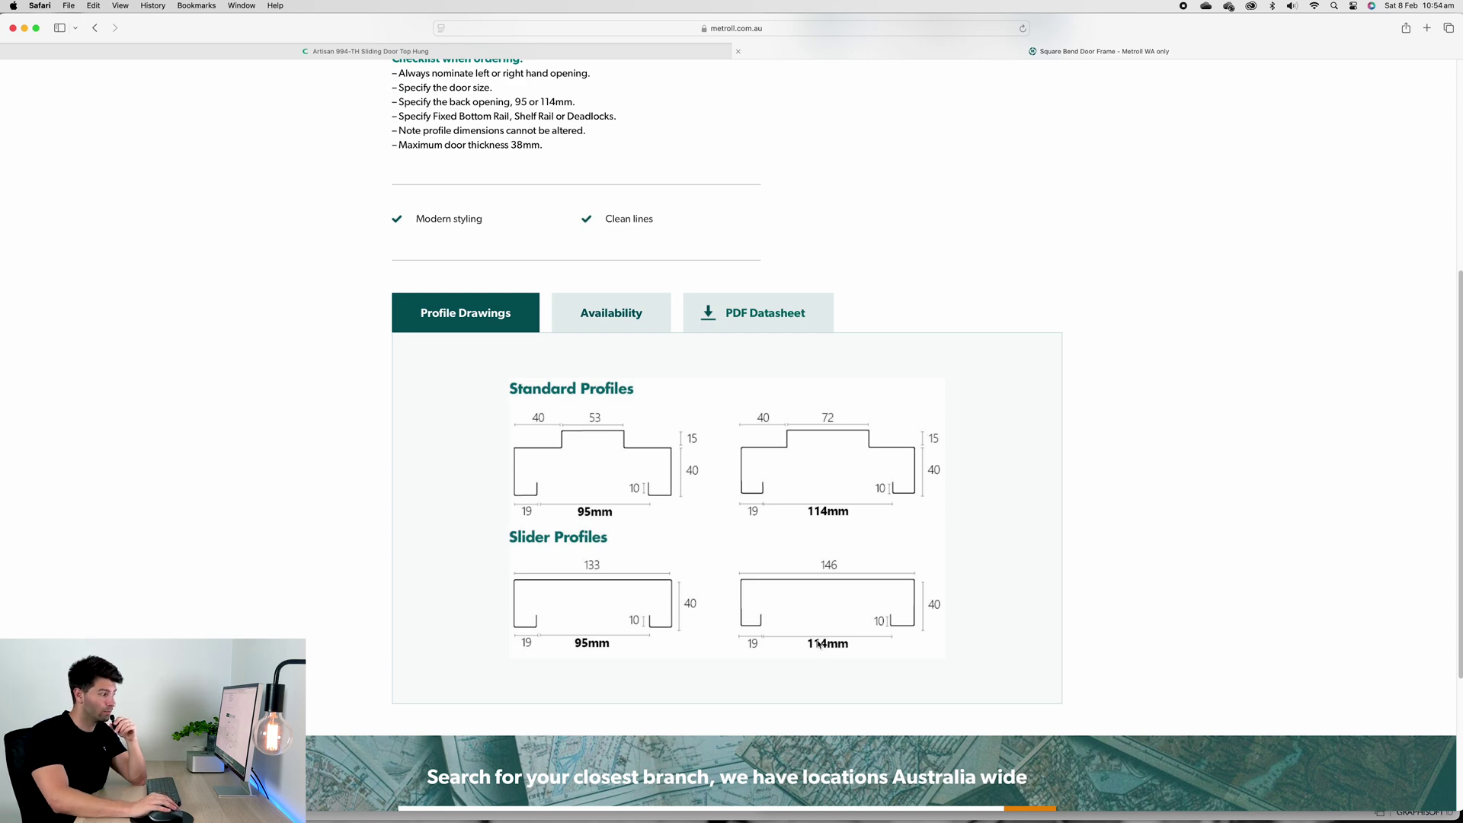
{"action": "left_click", "coordinate": [800, 792]}
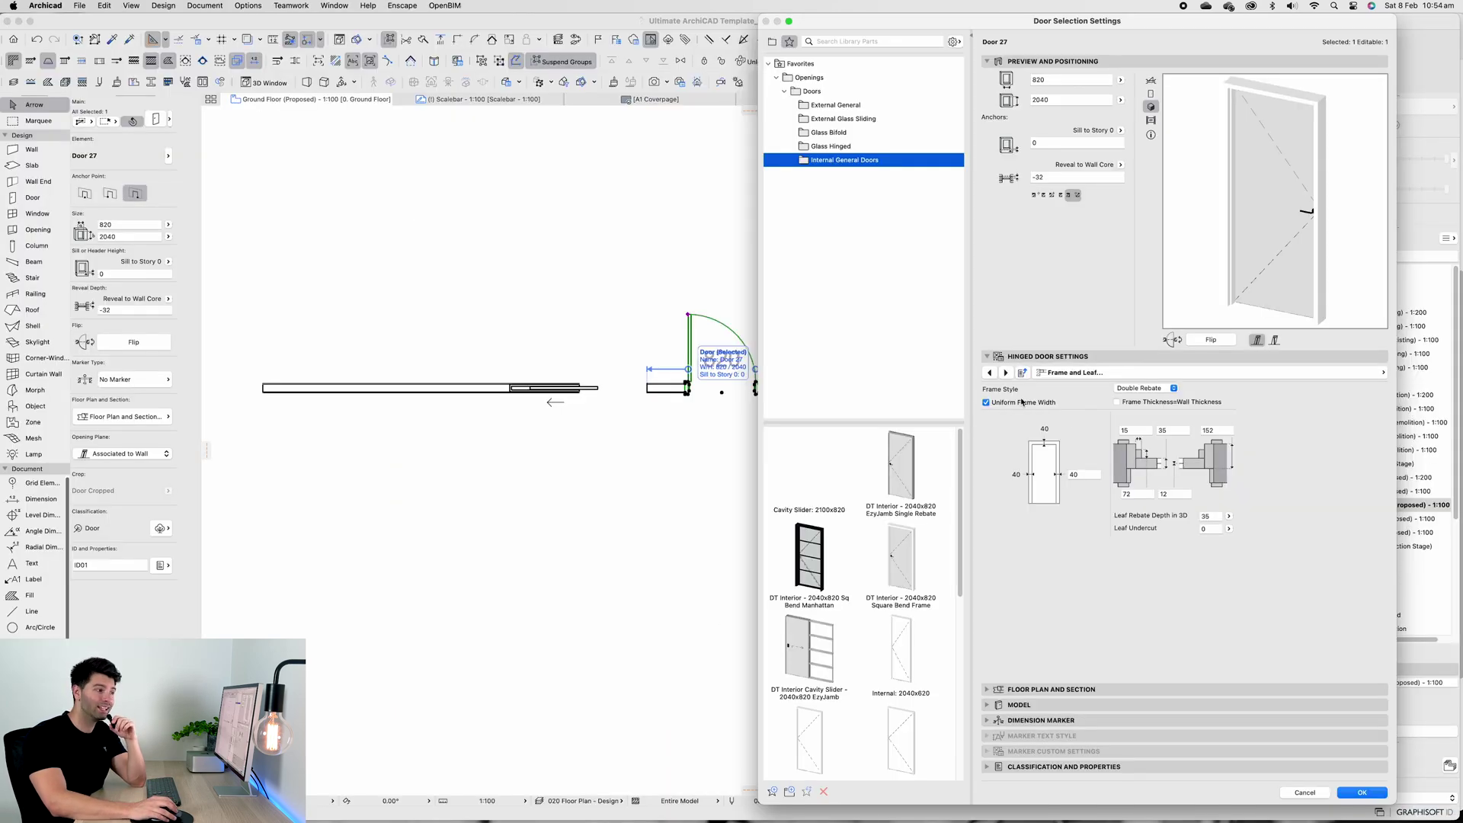
{"action": "left_click", "coordinate": [1359, 375]}
{"action": "left_click", "coordinate": [907, 373]}
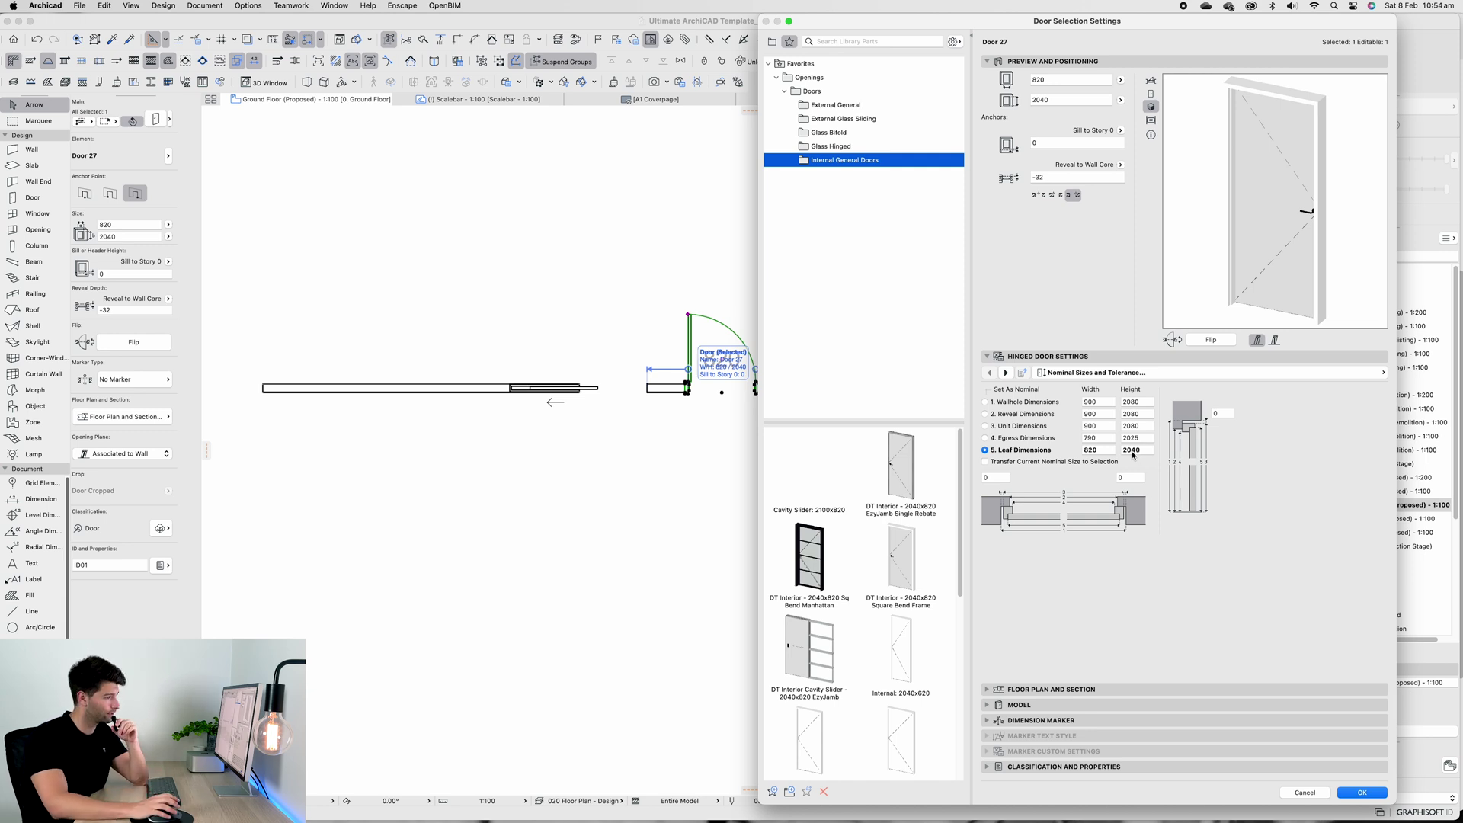
{"action": "key", "text": "Up"}
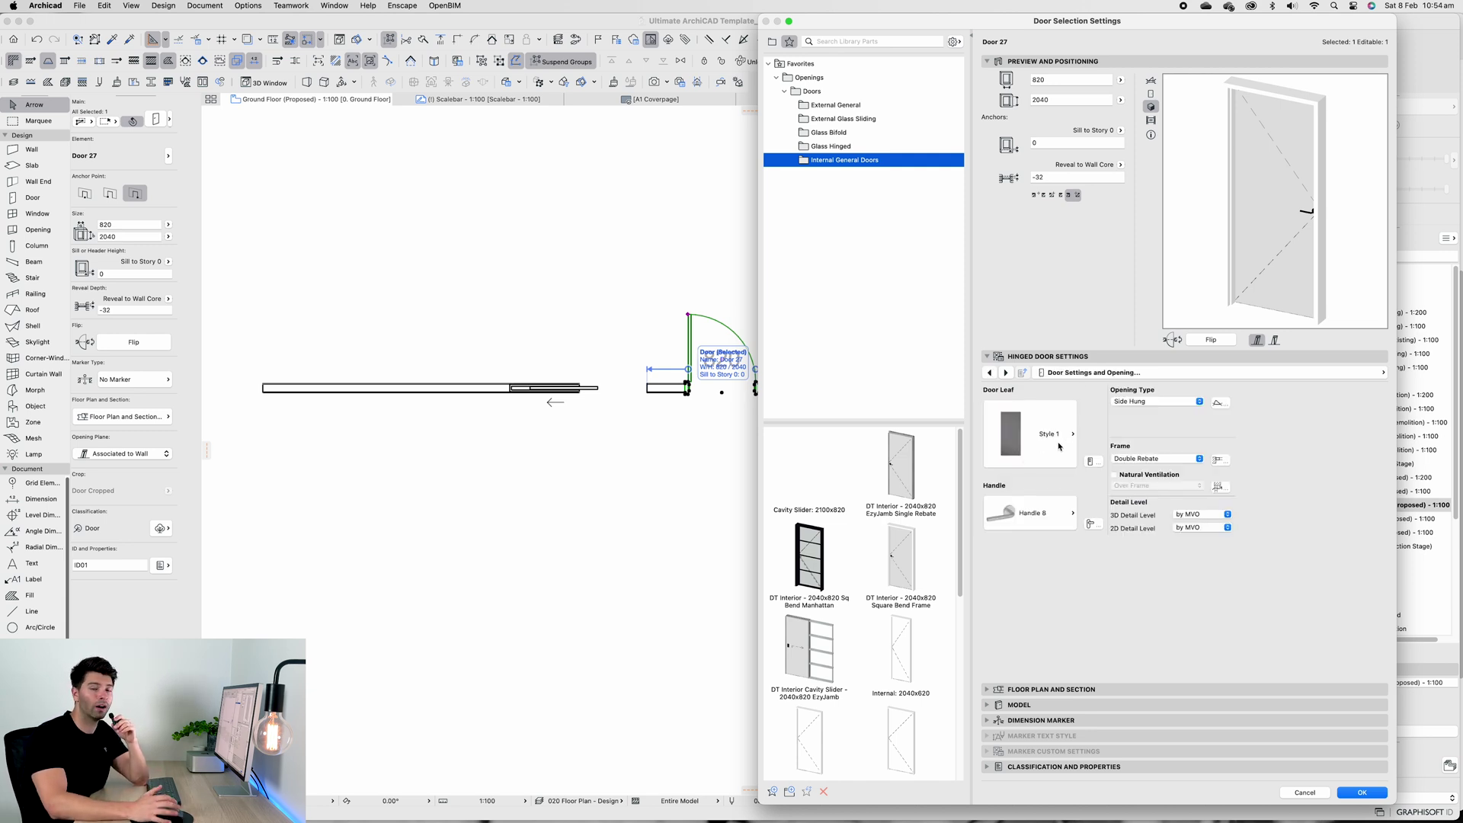
{"action": "left_click", "coordinate": [1059, 446]}
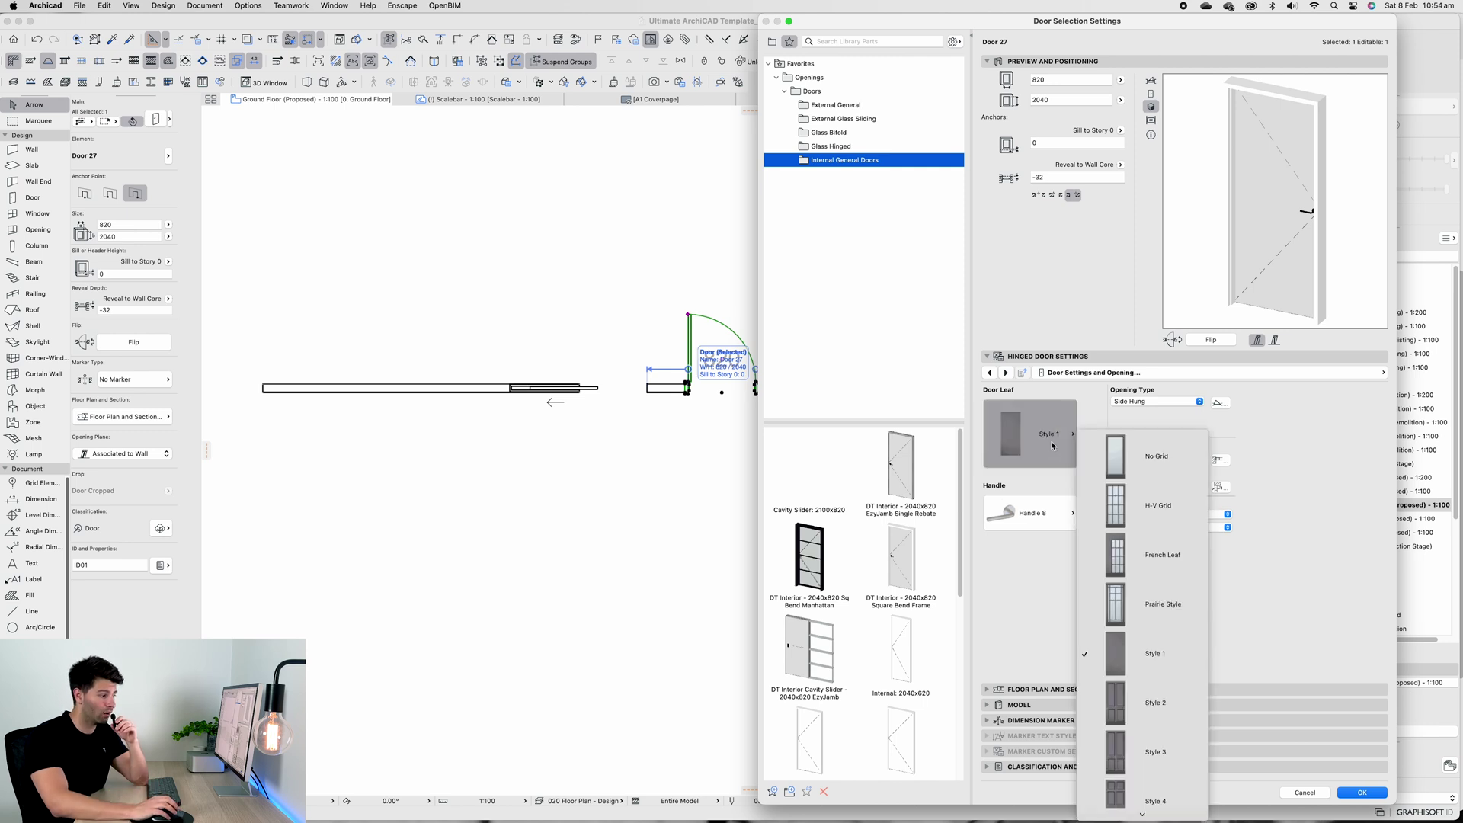
{"action": "scroll", "coordinate": [1187, 570], "scroll_direction": "down", "scroll_amount": 2}
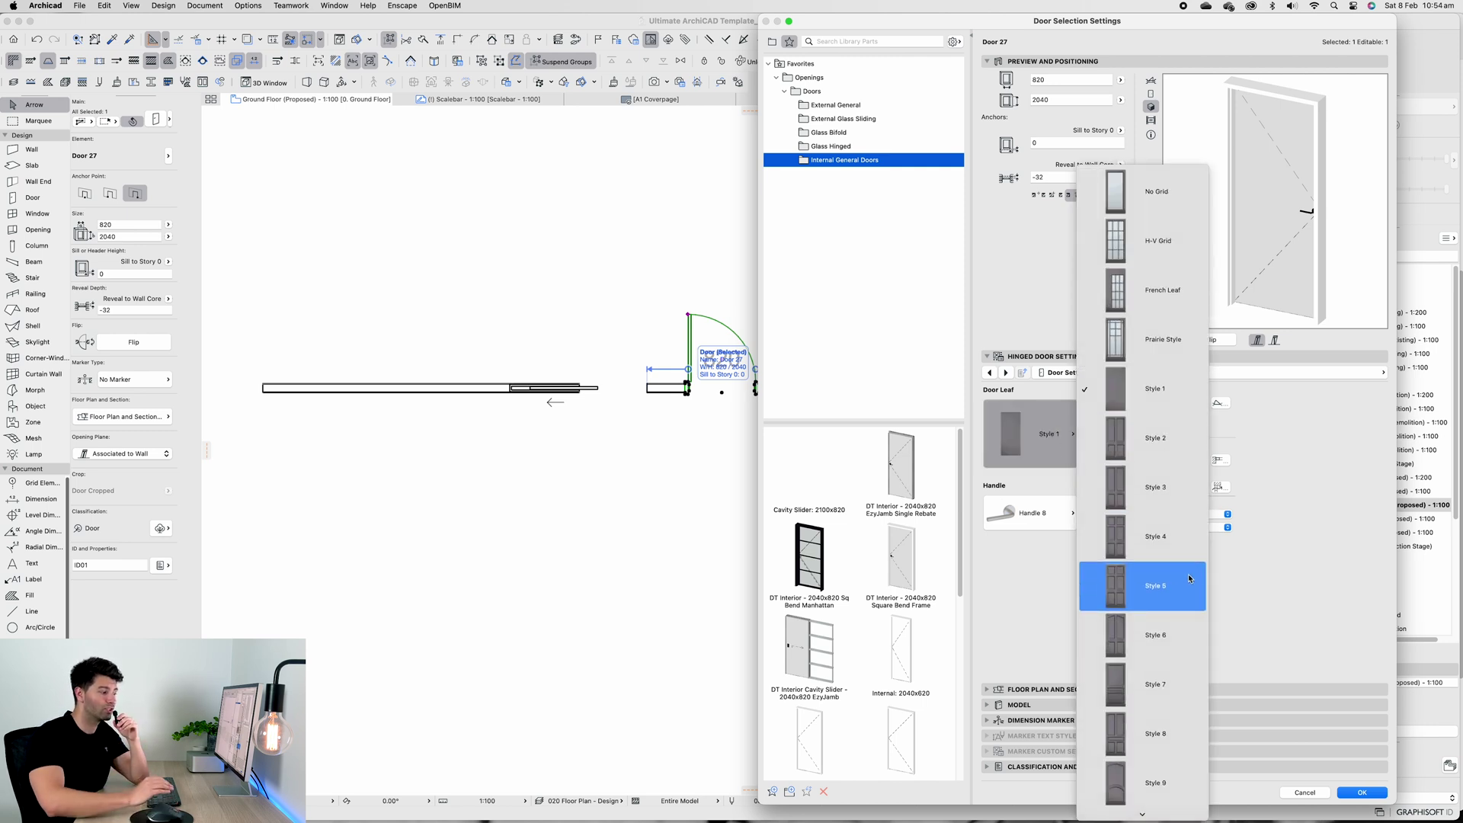
{"action": "scroll", "coordinate": [1187, 574], "scroll_direction": "down", "scroll_amount": 3}
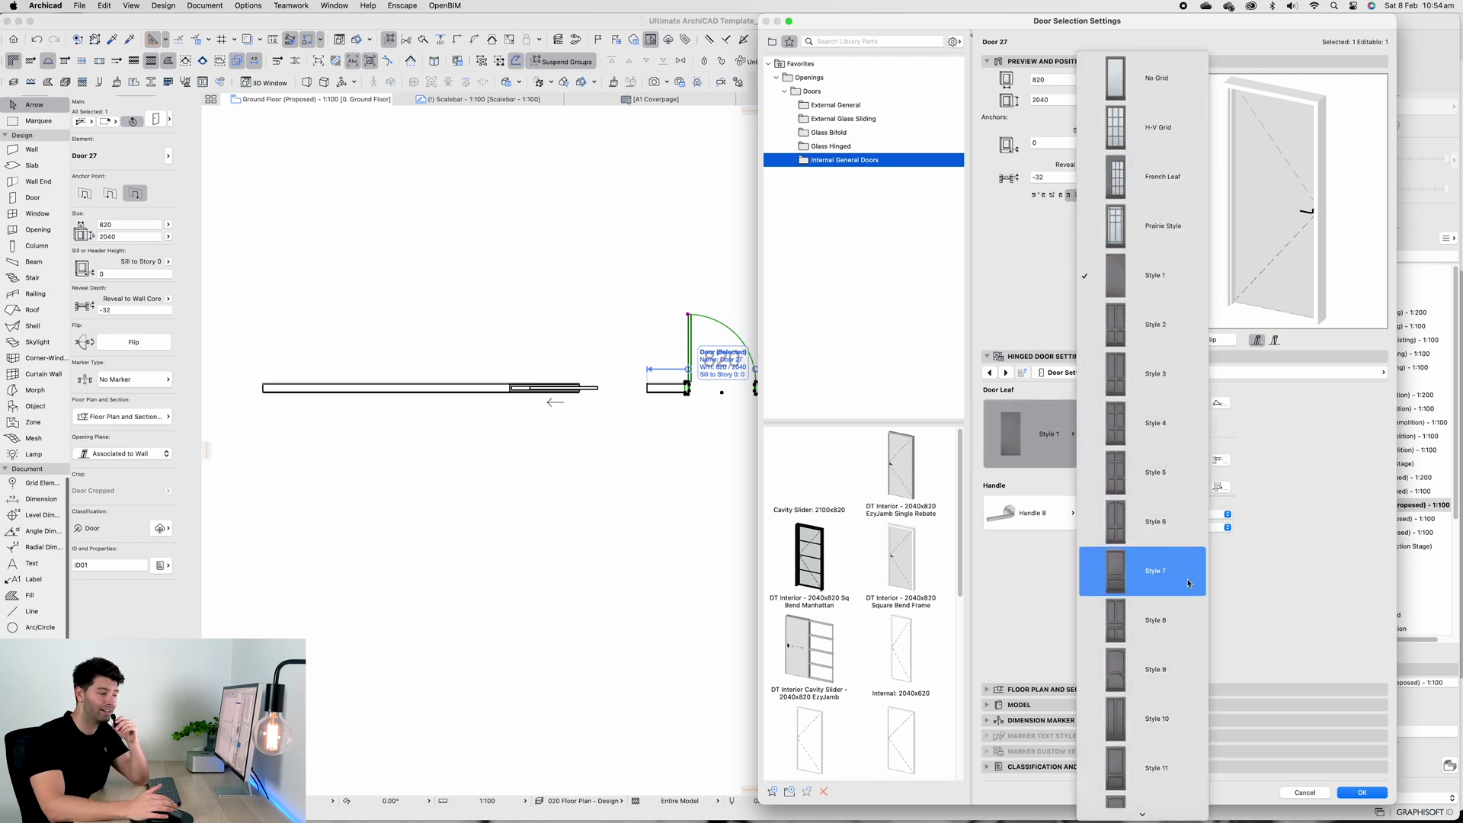
{"action": "scroll", "coordinate": [1187, 583], "scroll_direction": "down", "scroll_amount": 3}
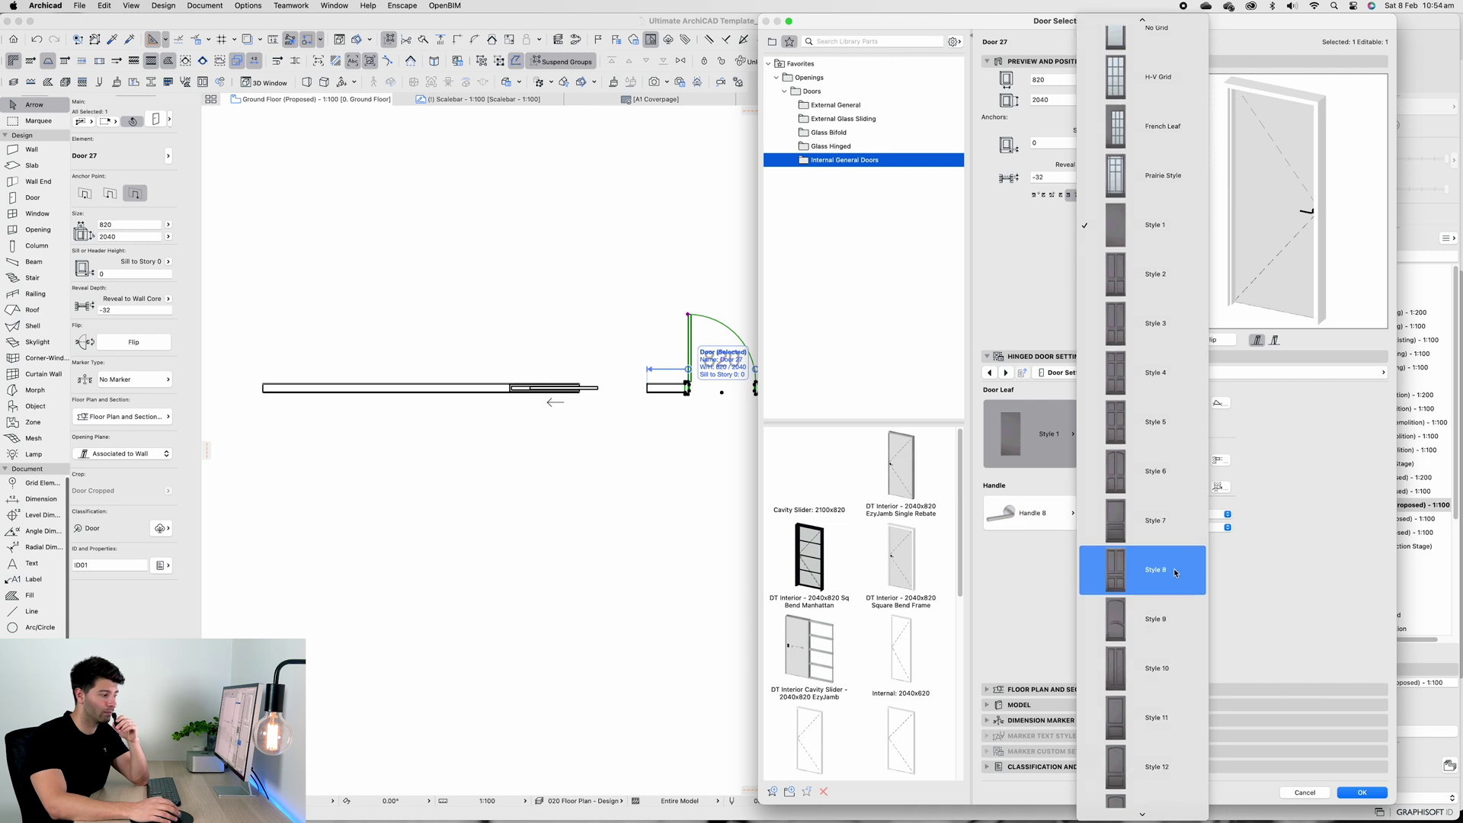
{"action": "left_click", "coordinate": [1187, 248]}
{"action": "left_click", "coordinate": [1046, 524]}
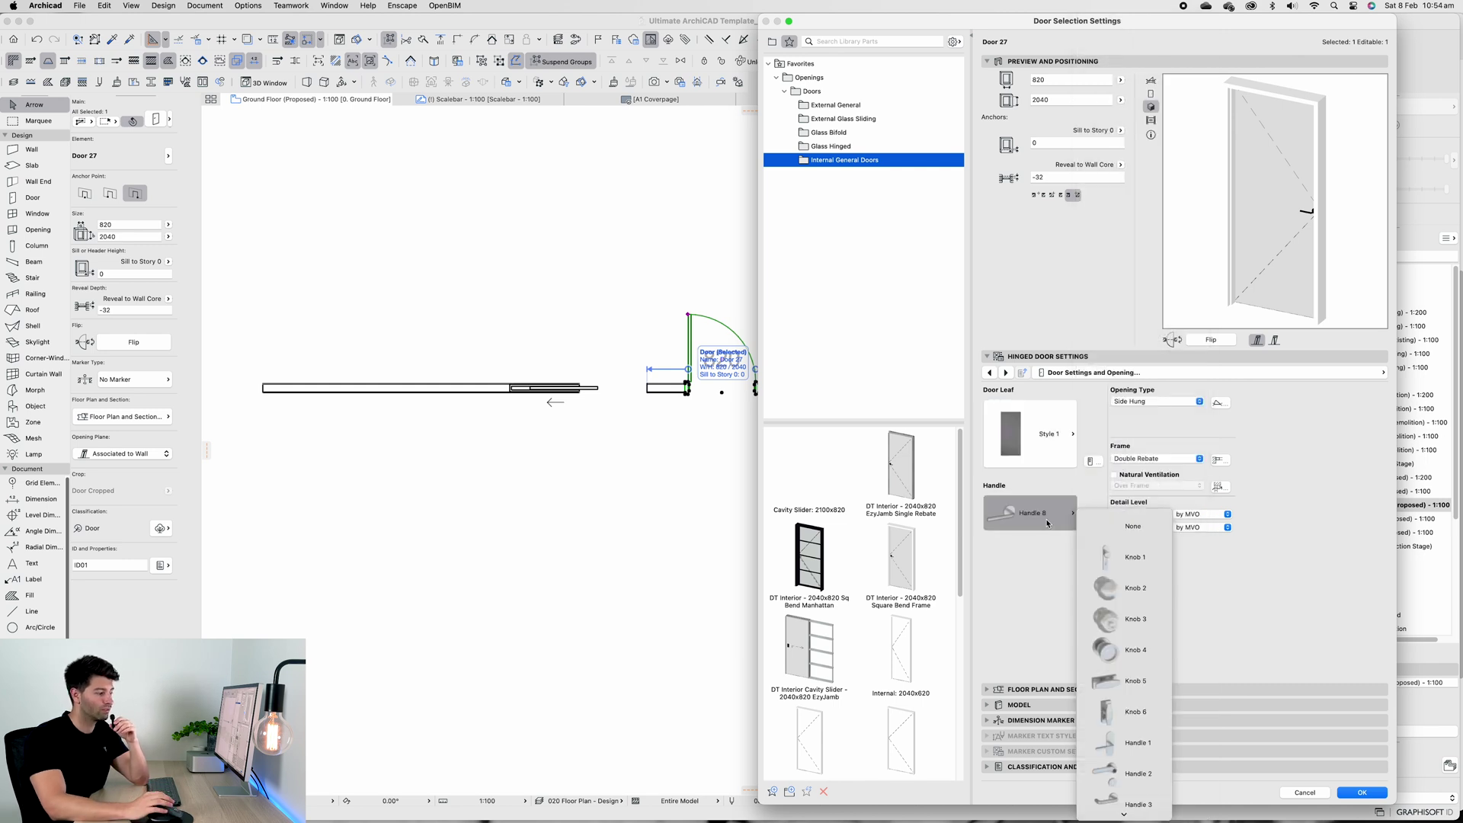
{"action": "scroll", "coordinate": [1142, 731], "scroll_direction": "down", "scroll_amount": 5}
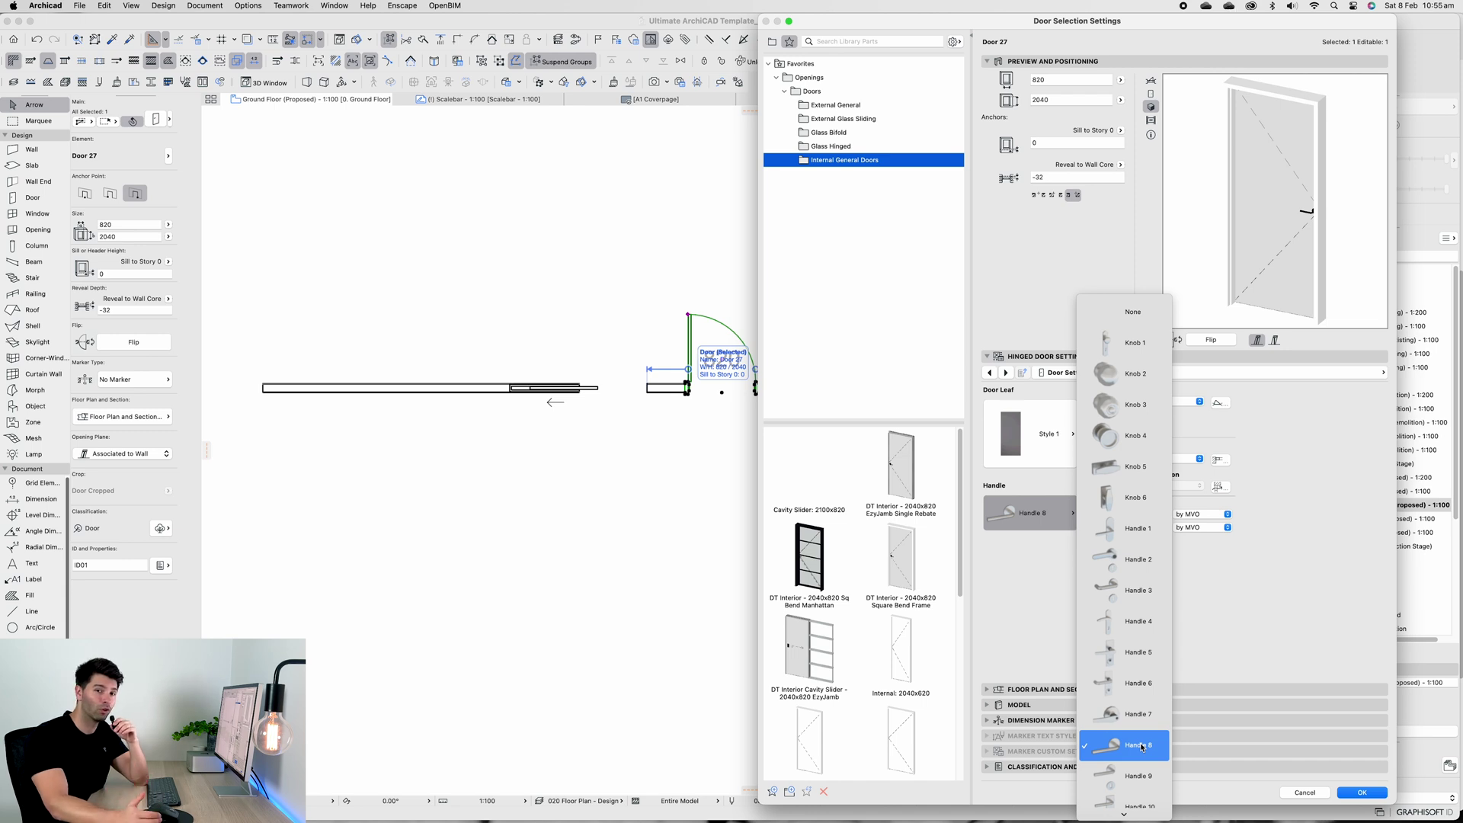
{"action": "left_click", "coordinate": [1142, 746]}
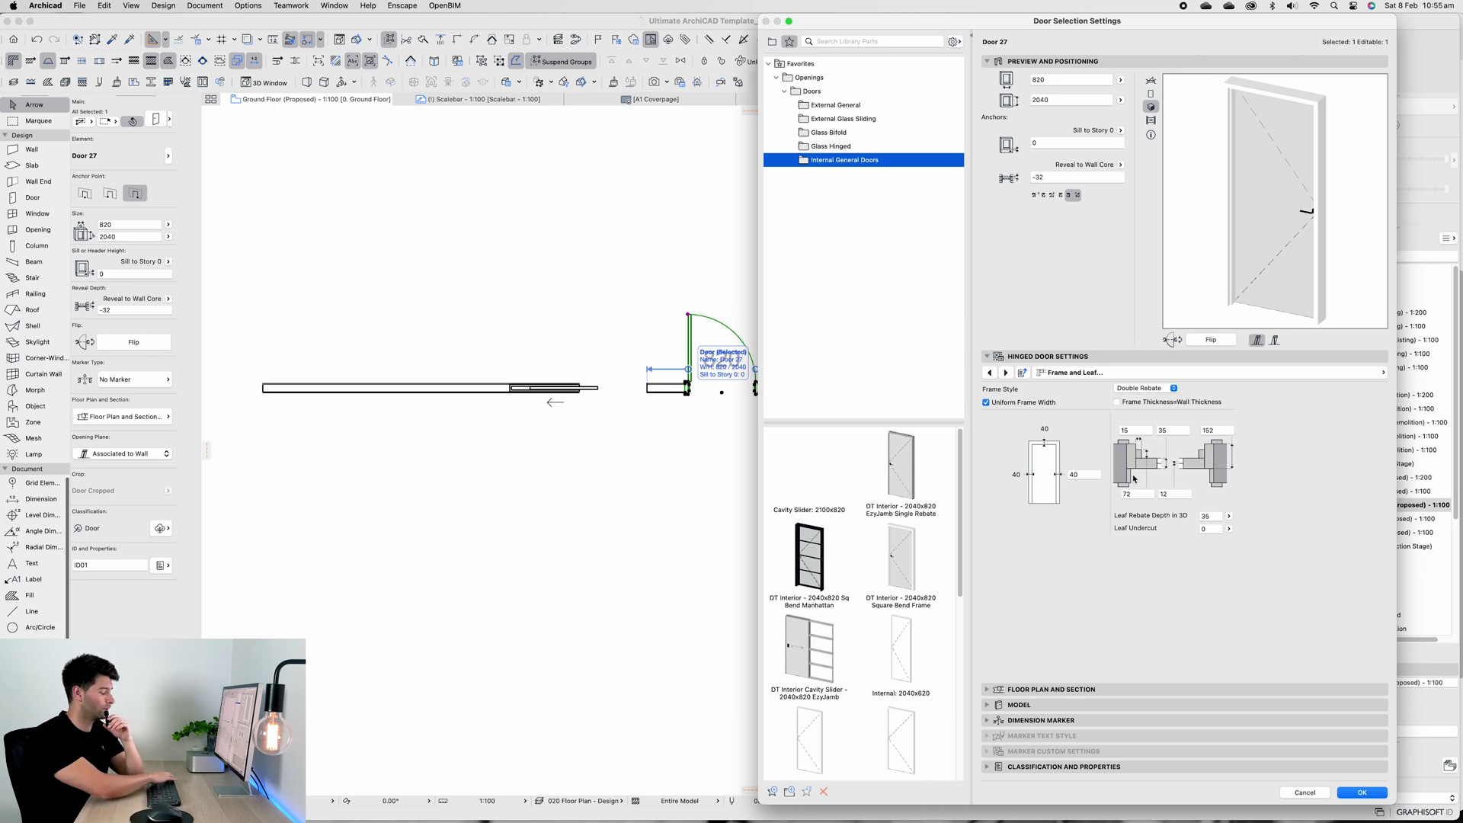
Apply Door 27's settings, reselect the first 820 door, and bring its settings back beside Safari
{"action": "key", "text": "Return"}
{"action": "scroll", "coordinate": [694, 427], "scroll_direction": "up", "scroll_amount": 6}
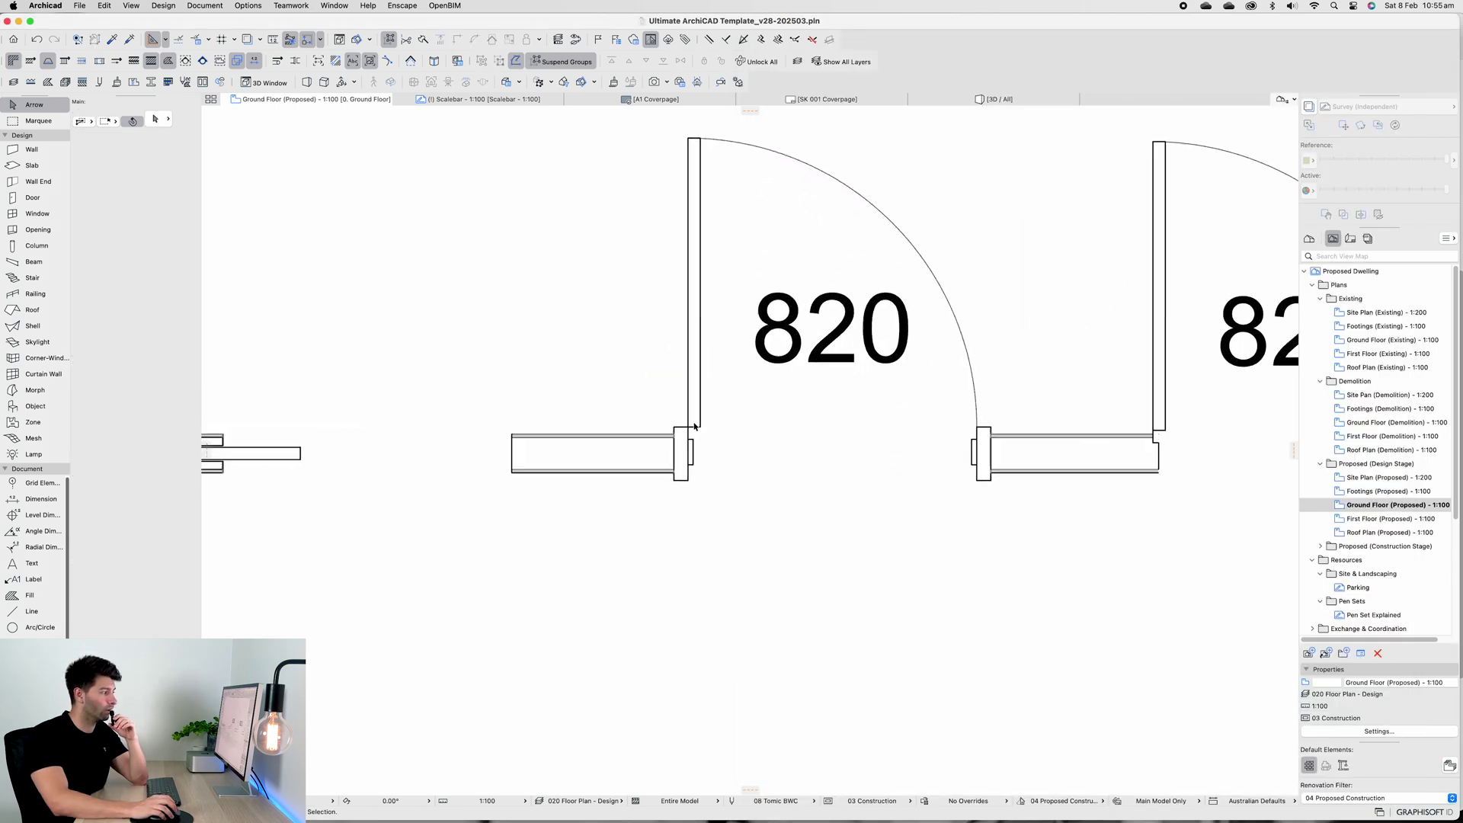
{"action": "scroll", "coordinate": [694, 426], "scroll_direction": "up", "scroll_amount": 4}
{"action": "left_click", "coordinate": [675, 467]}
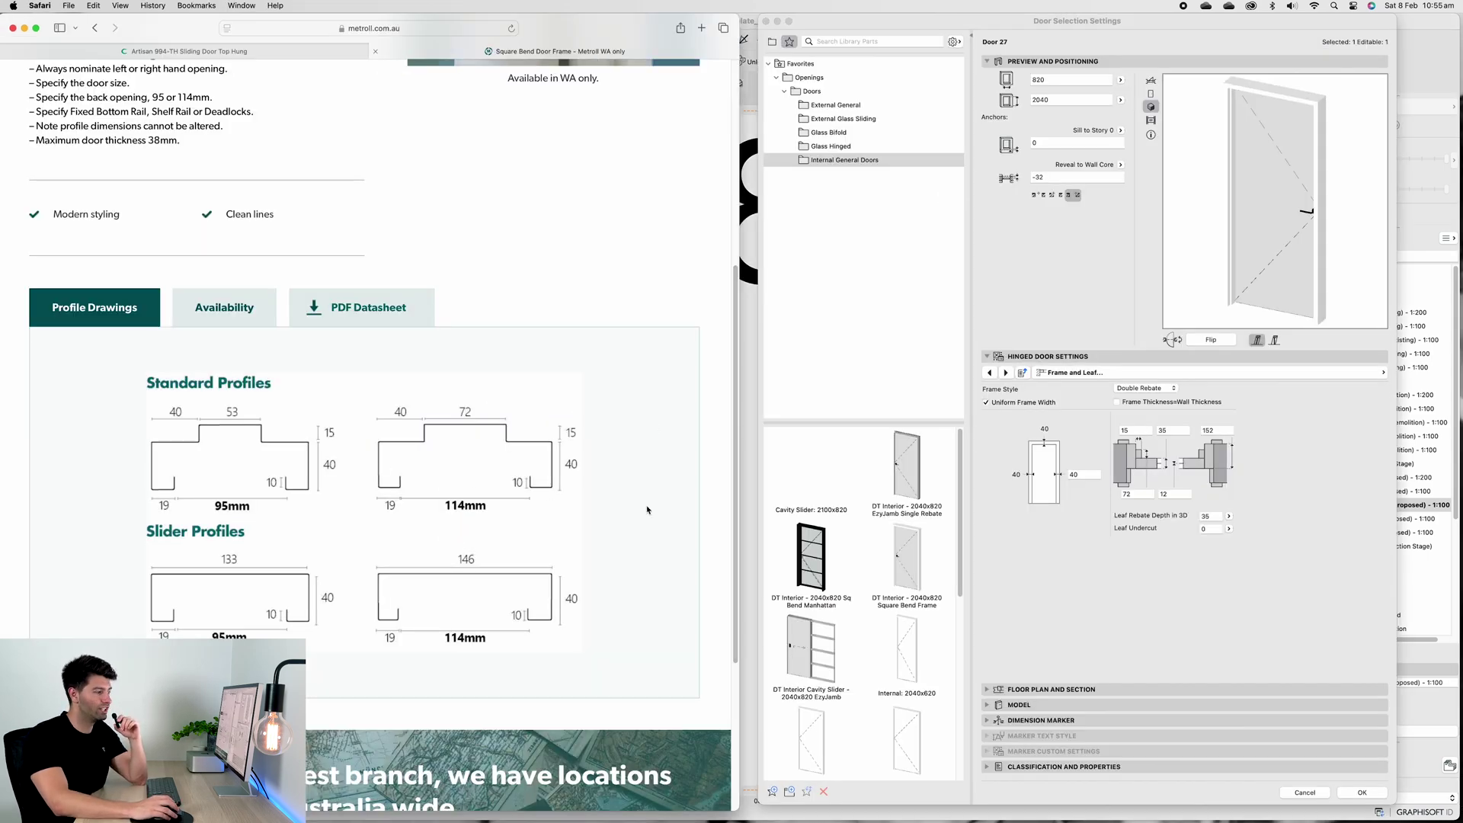
{"action": "left_click", "coordinate": [1127, 492]}
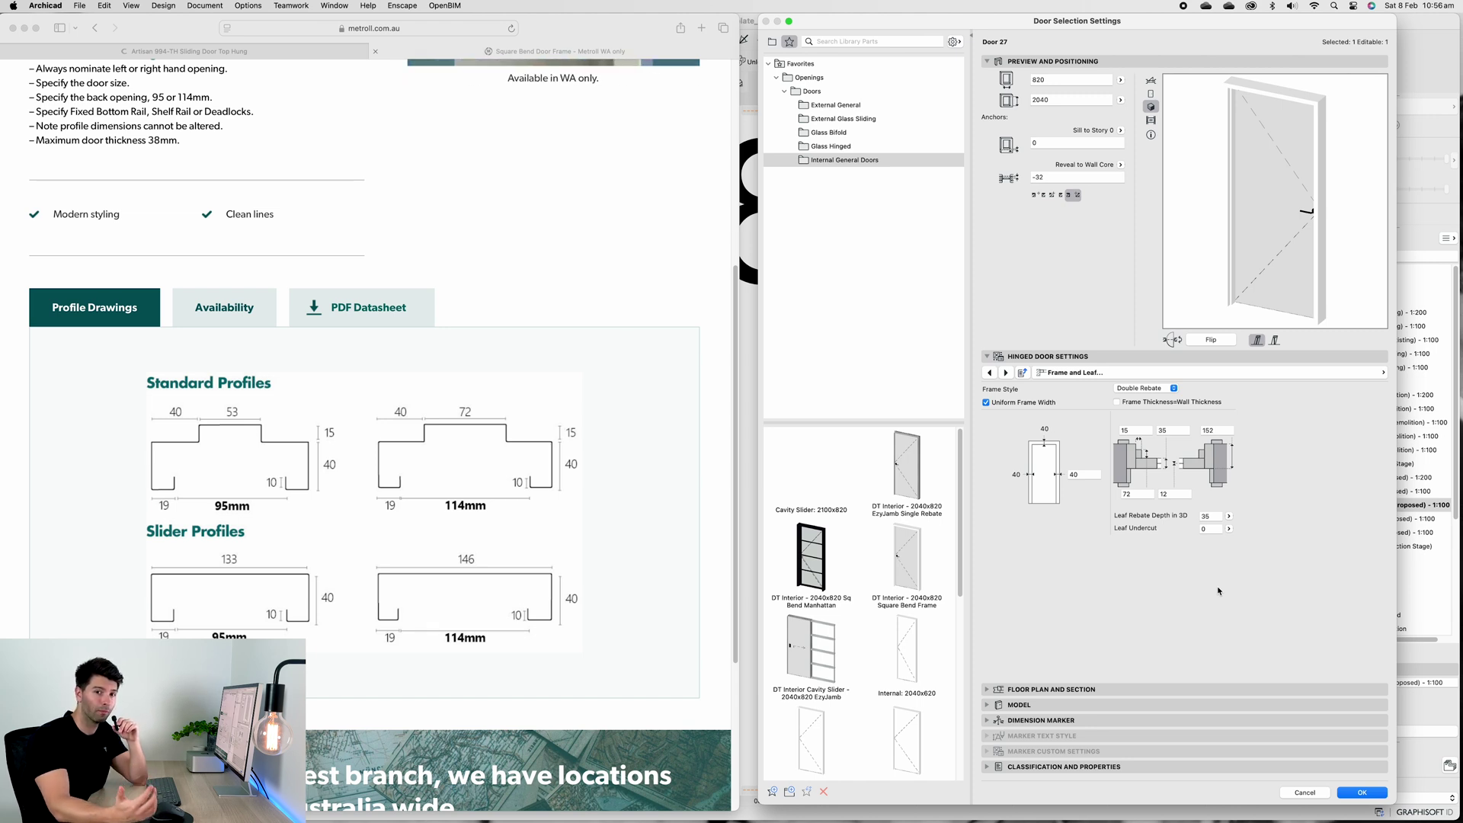
Inspect the 35 frame dimension and rotate the 3D preview to the door's back
{"action": "left_click", "coordinate": [1164, 431]}
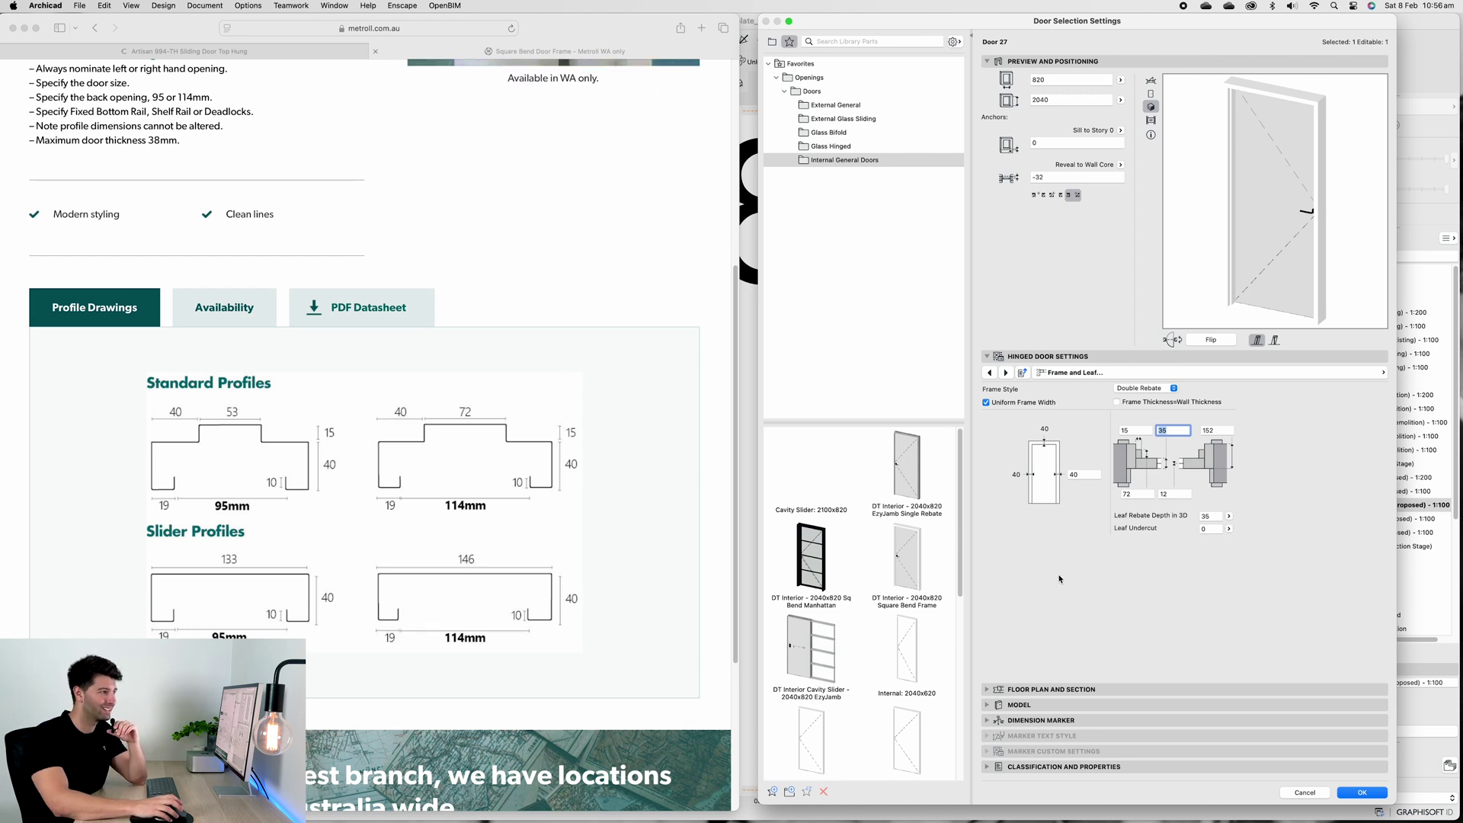
{"action": "mouse_move", "coordinate": [1262, 229]}
{"action": "left_mouse_down"}
{"action": "mouse_move", "coordinate": [1238, 225]}
{"action": "mouse_move", "coordinate": [1244, 237]}
{"action": "left_mouse_up"}
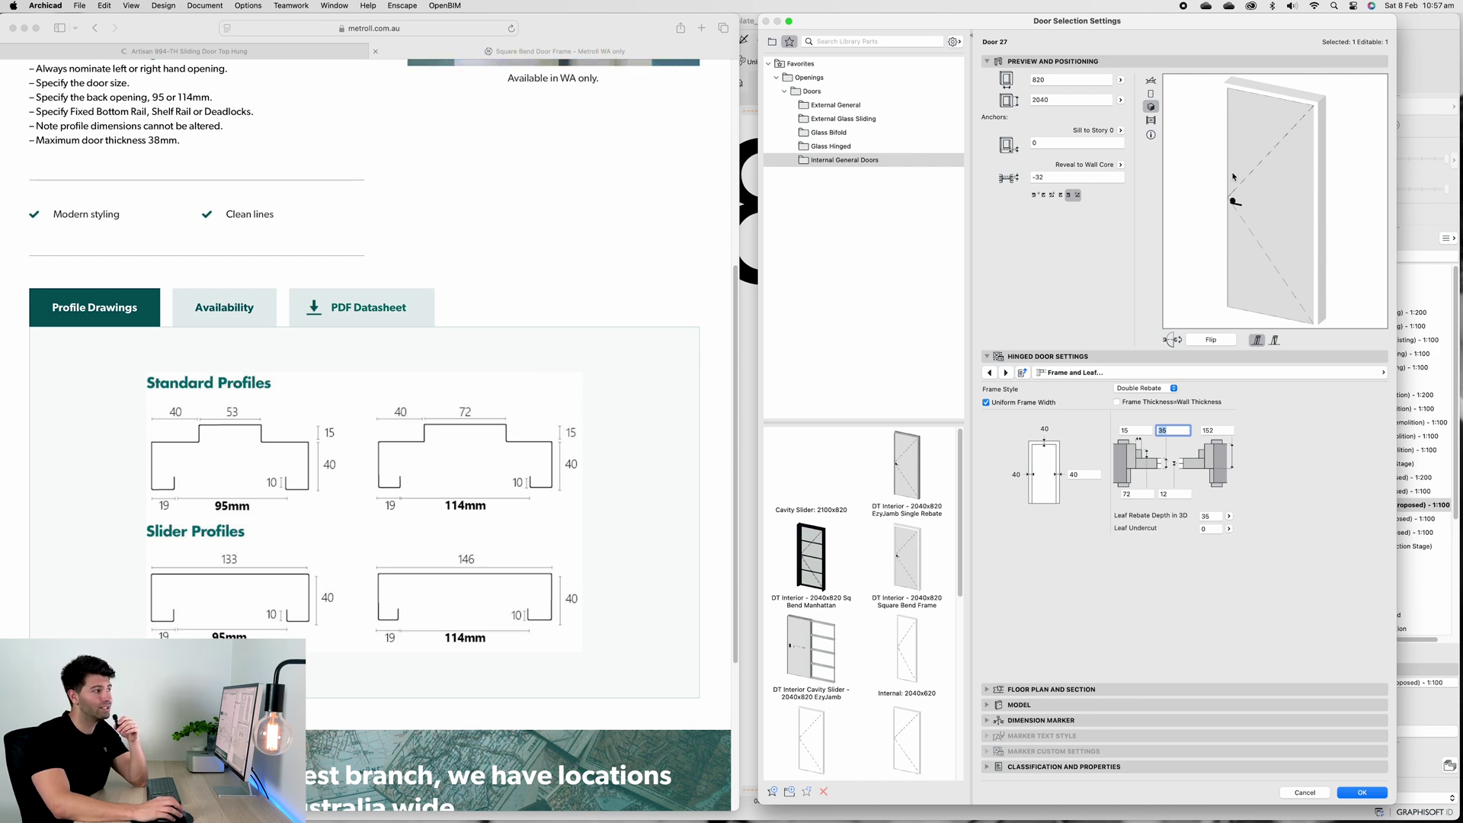
{"action": "left_click_drag", "start_coordinate": [1228, 143], "coordinate": [1228, 143]}
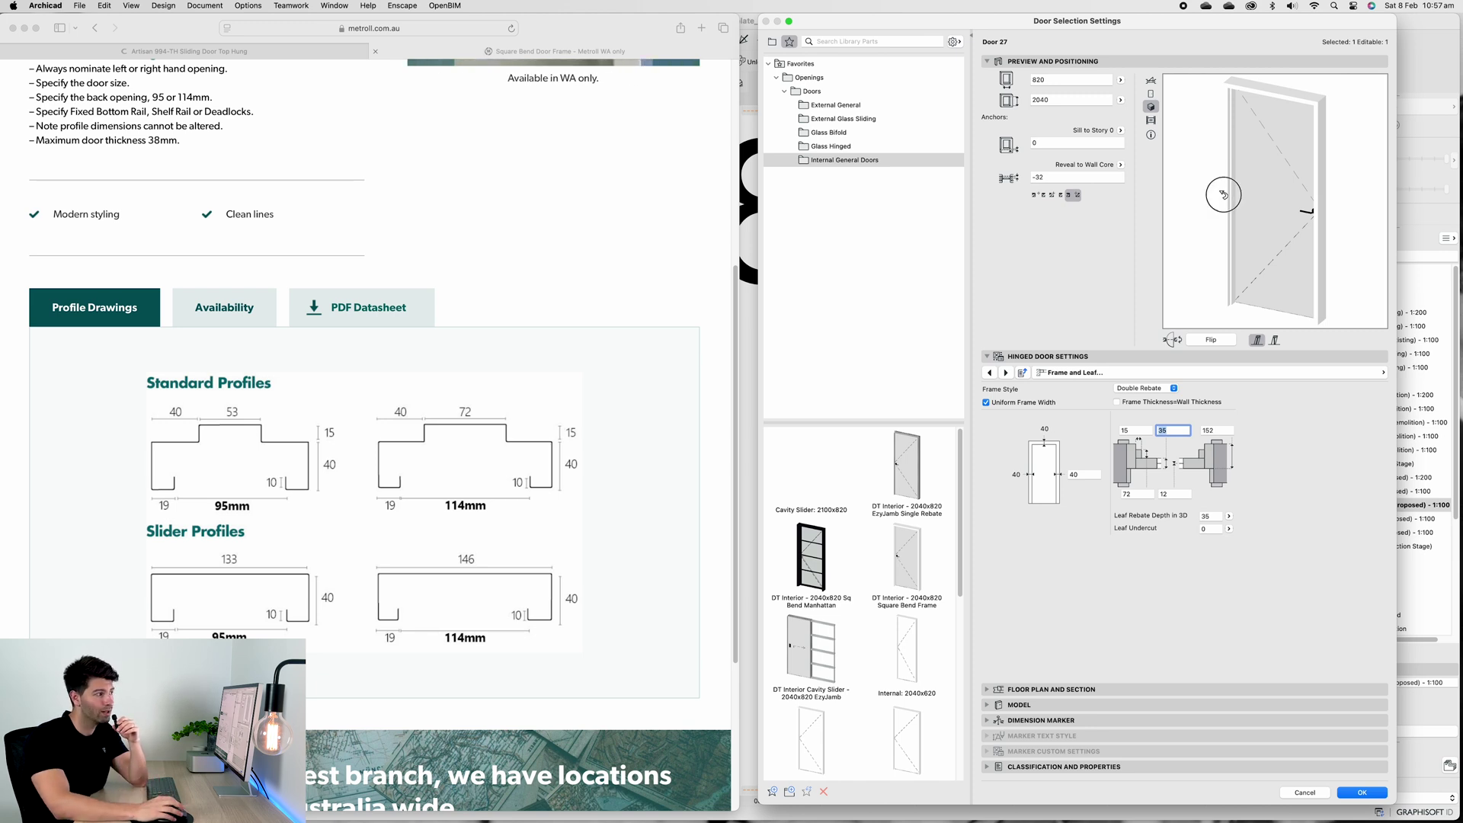
{"action": "left_click_drag", "start_coordinate": [1218, 185], "coordinate": [1226, 192]}
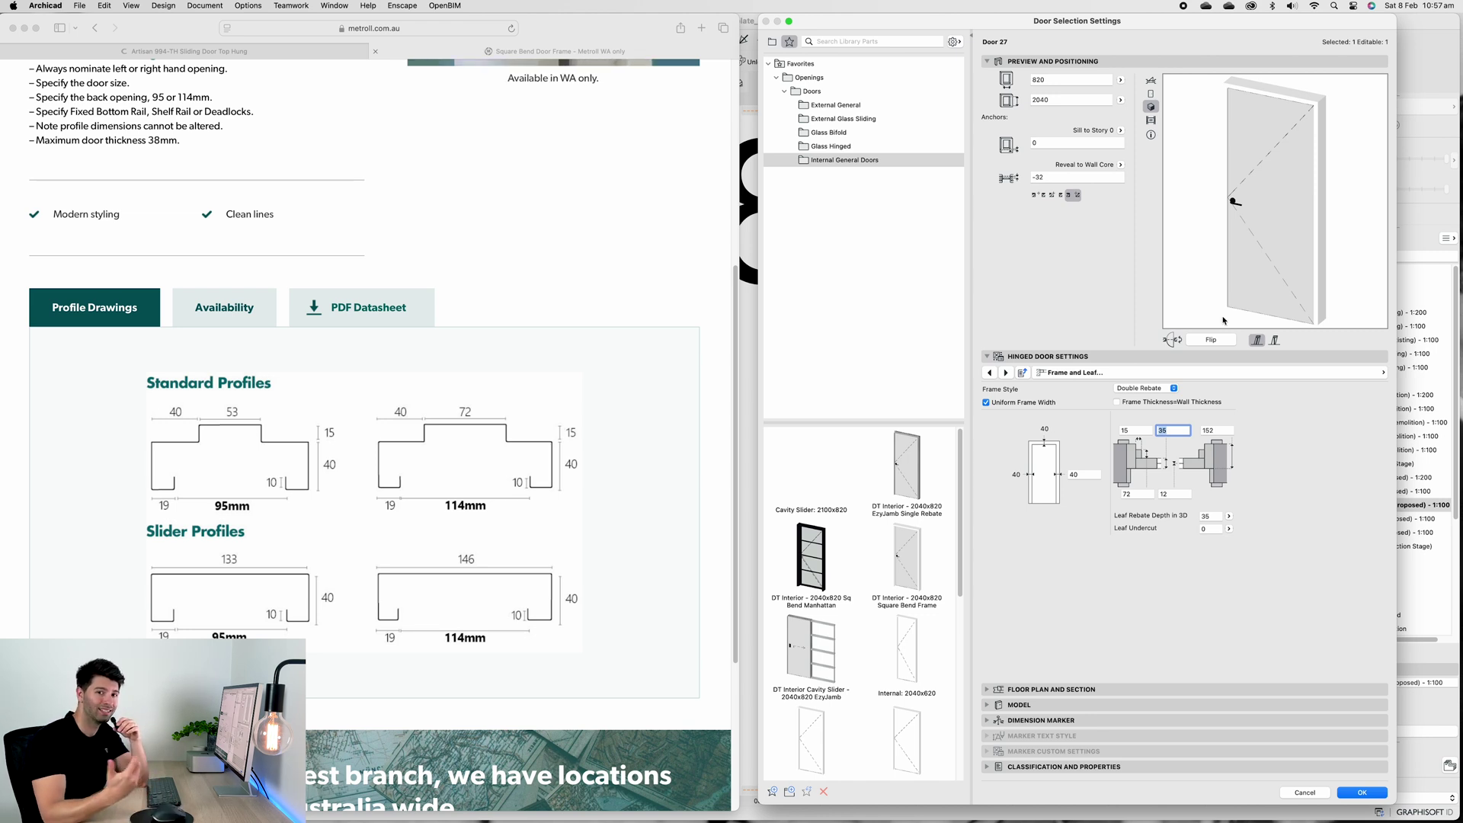
Page through the door settings to Wall Opening, set Reveal to 0, and apply
{"action": "left_click", "coordinate": [1006, 372]}
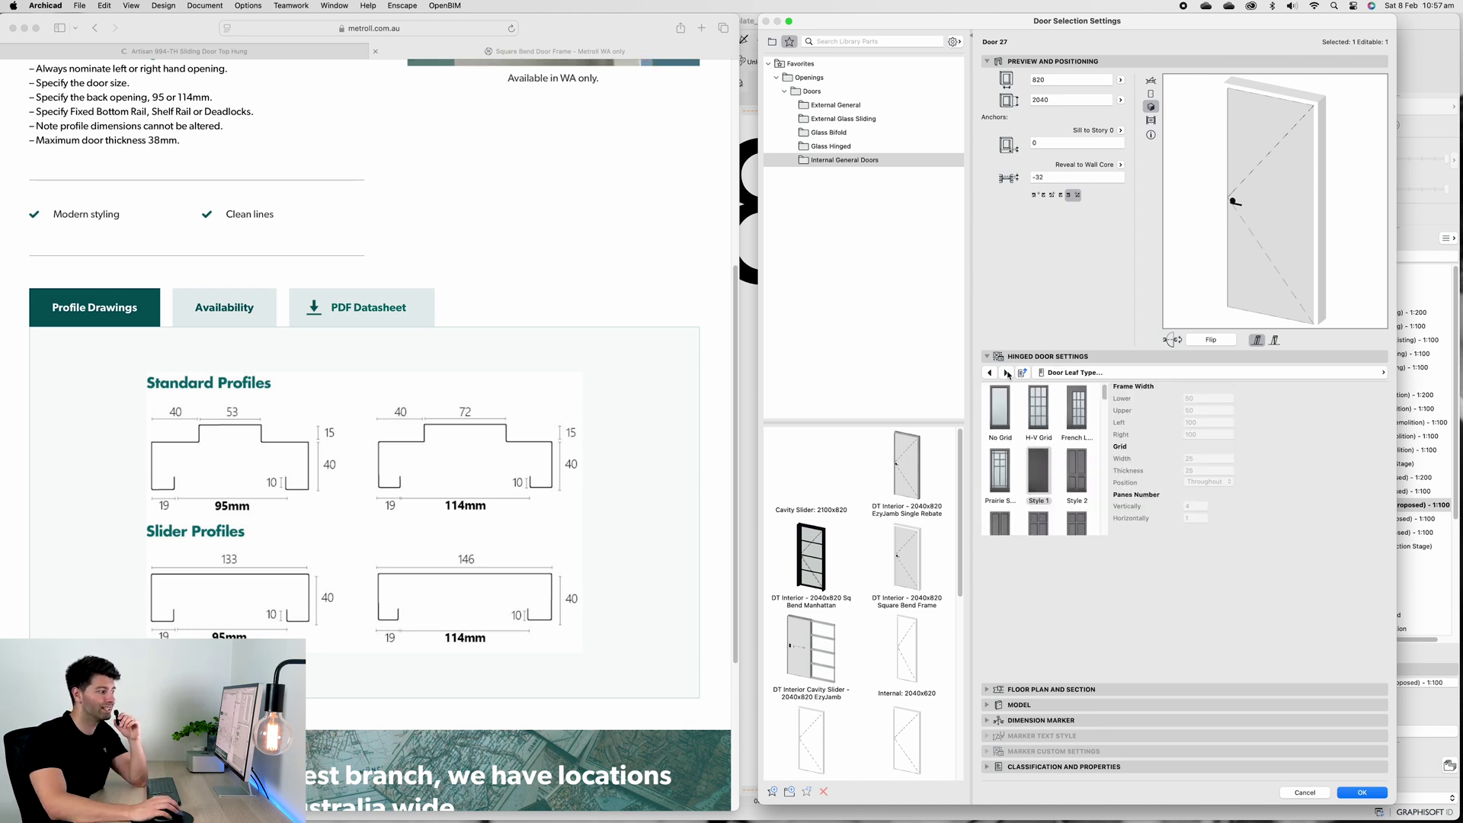
{"action": "left_click", "coordinate": [1006, 373]}
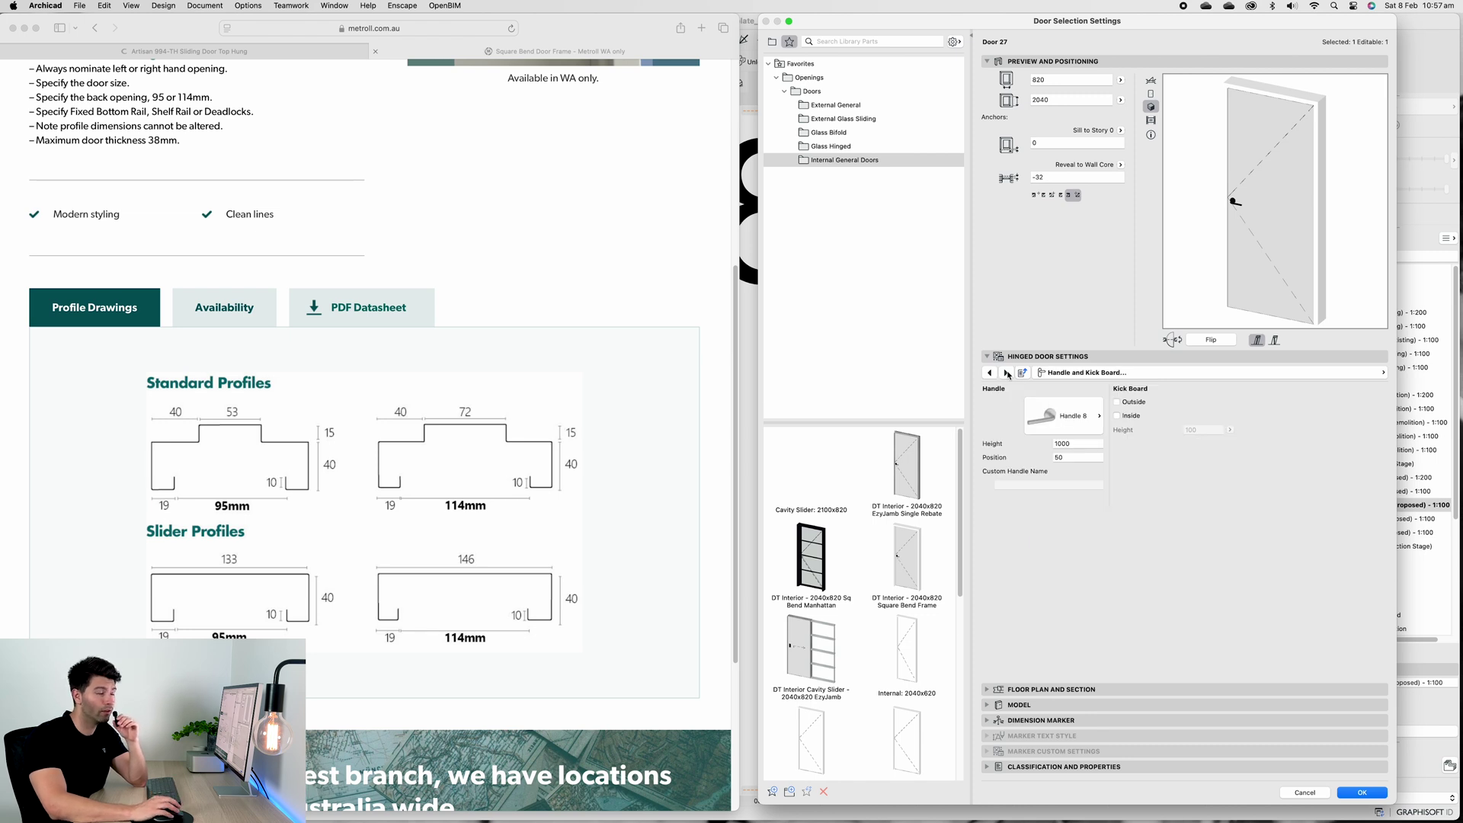
{"action": "left_click", "coordinate": [1007, 373]}
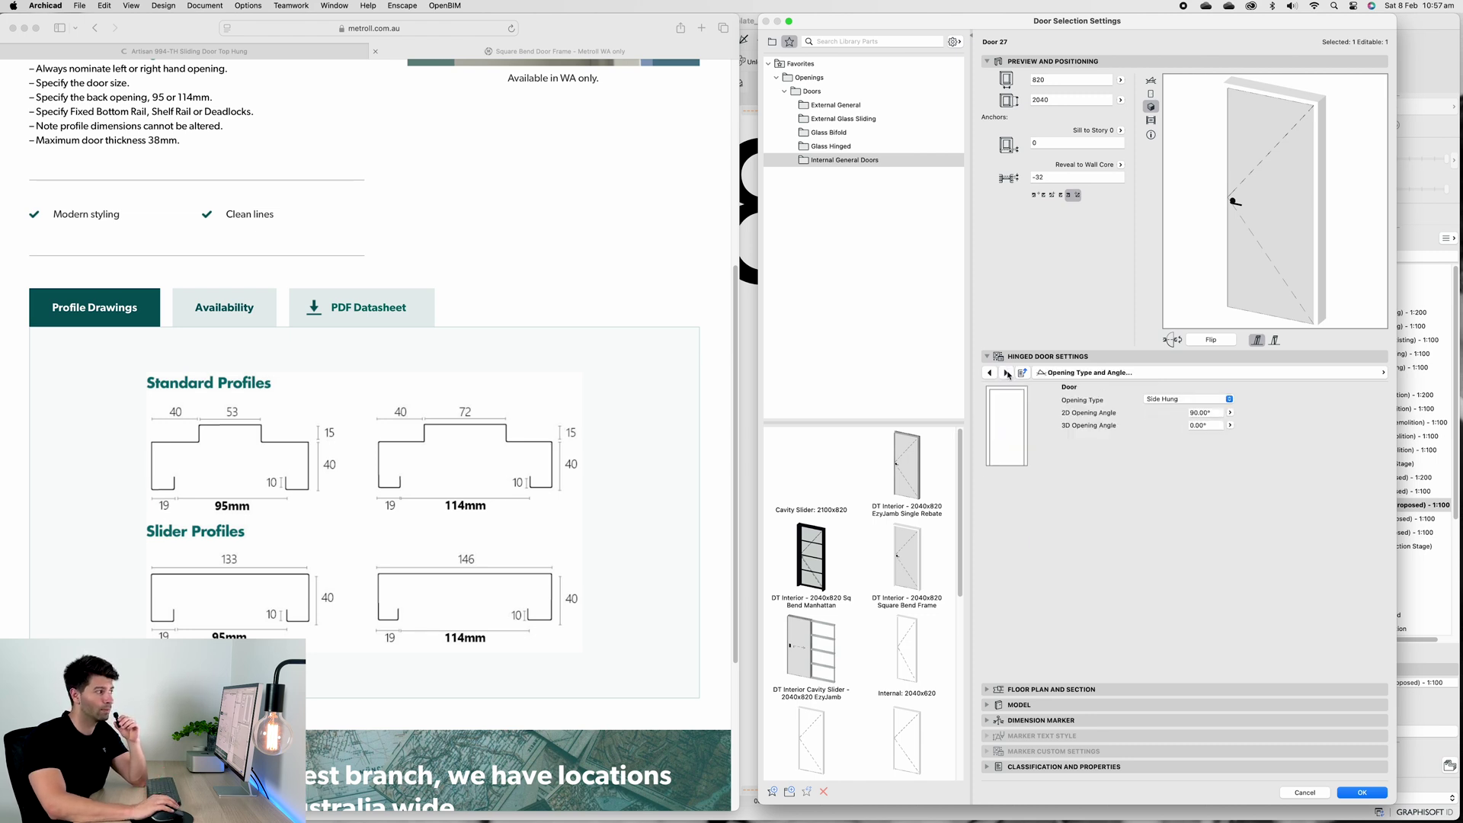
{"action": "left_click", "coordinate": [1006, 372]}
{"action": "left_click", "coordinate": [1006, 373]}
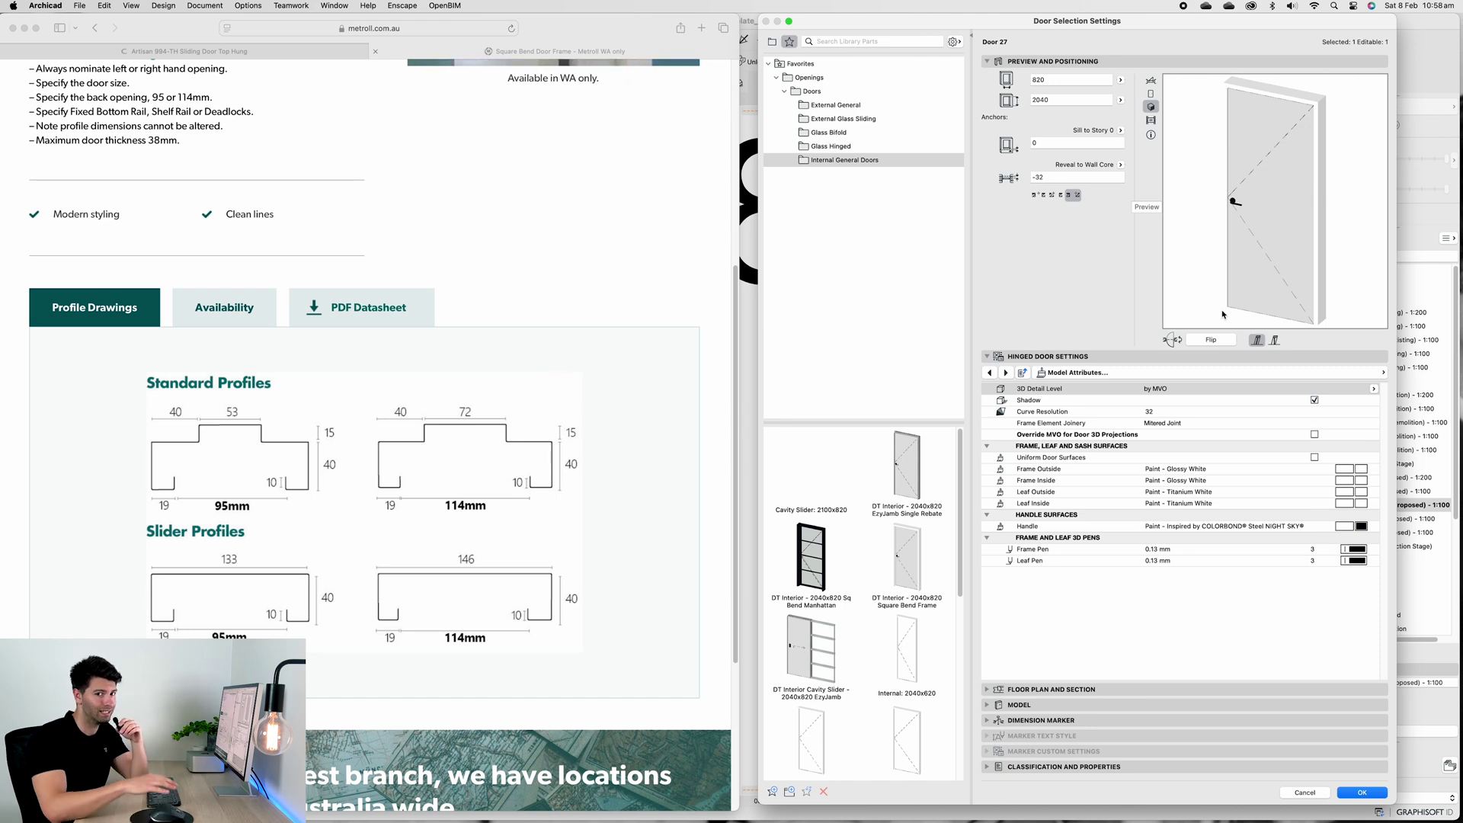
{"action": "left_click", "coordinate": [1006, 372]}
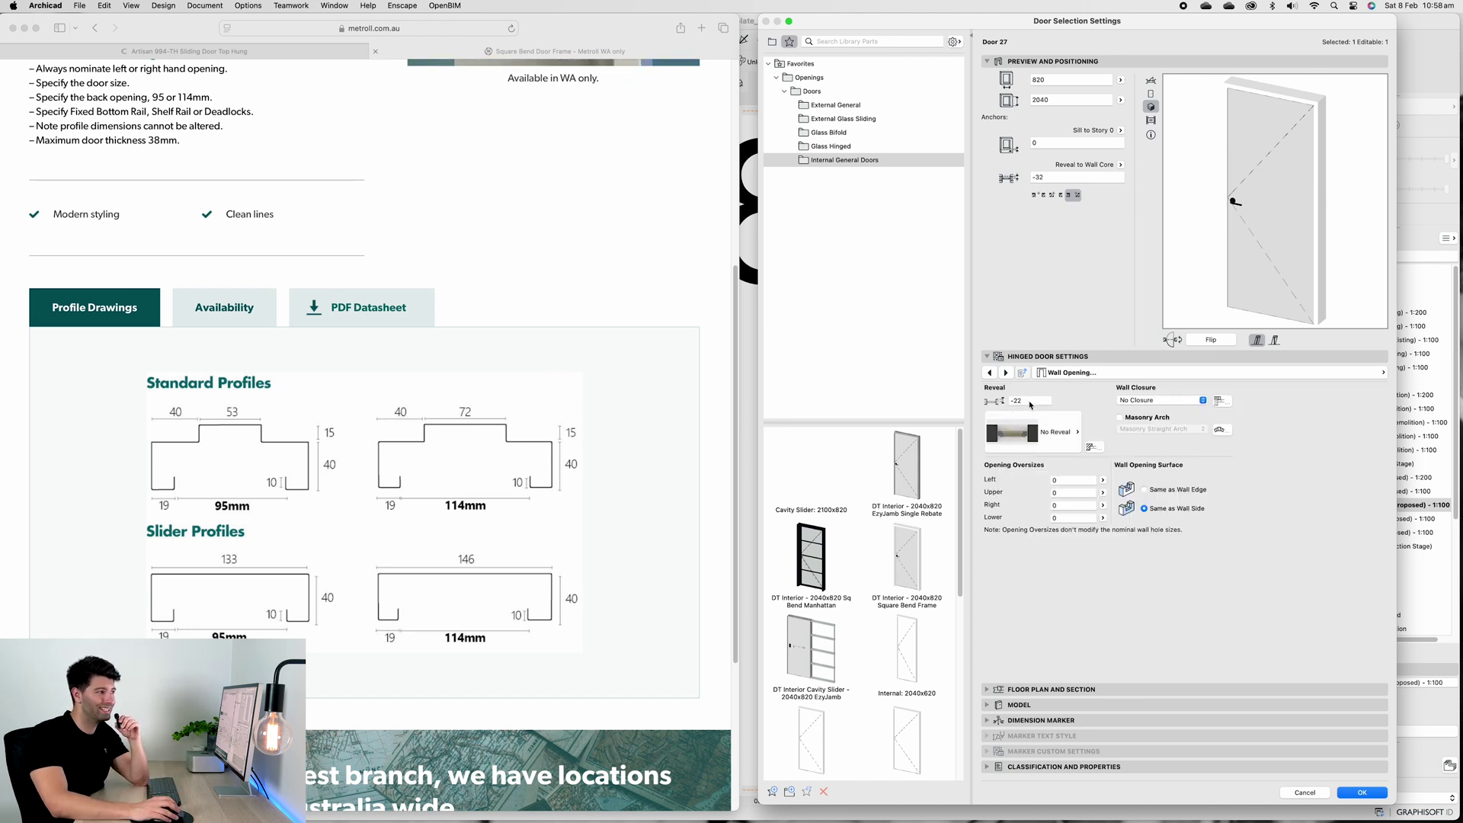
{"action": "left_click", "coordinate": [1151, 80]}
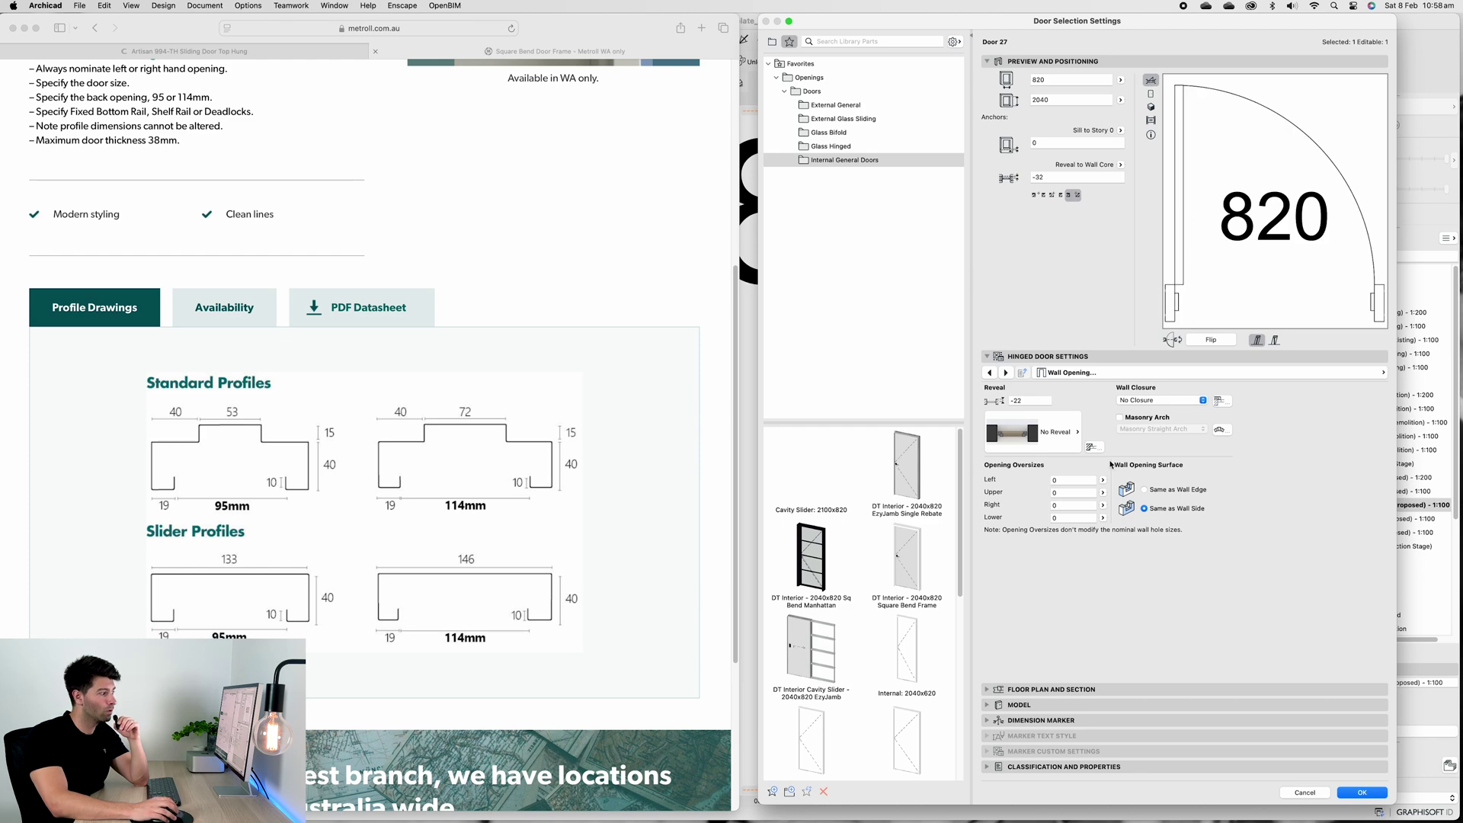
{"action": "double_click", "coordinate": [1028, 400]}
{"action": "type", "text": "0"}
{"action": "key", "text": "Tab"}
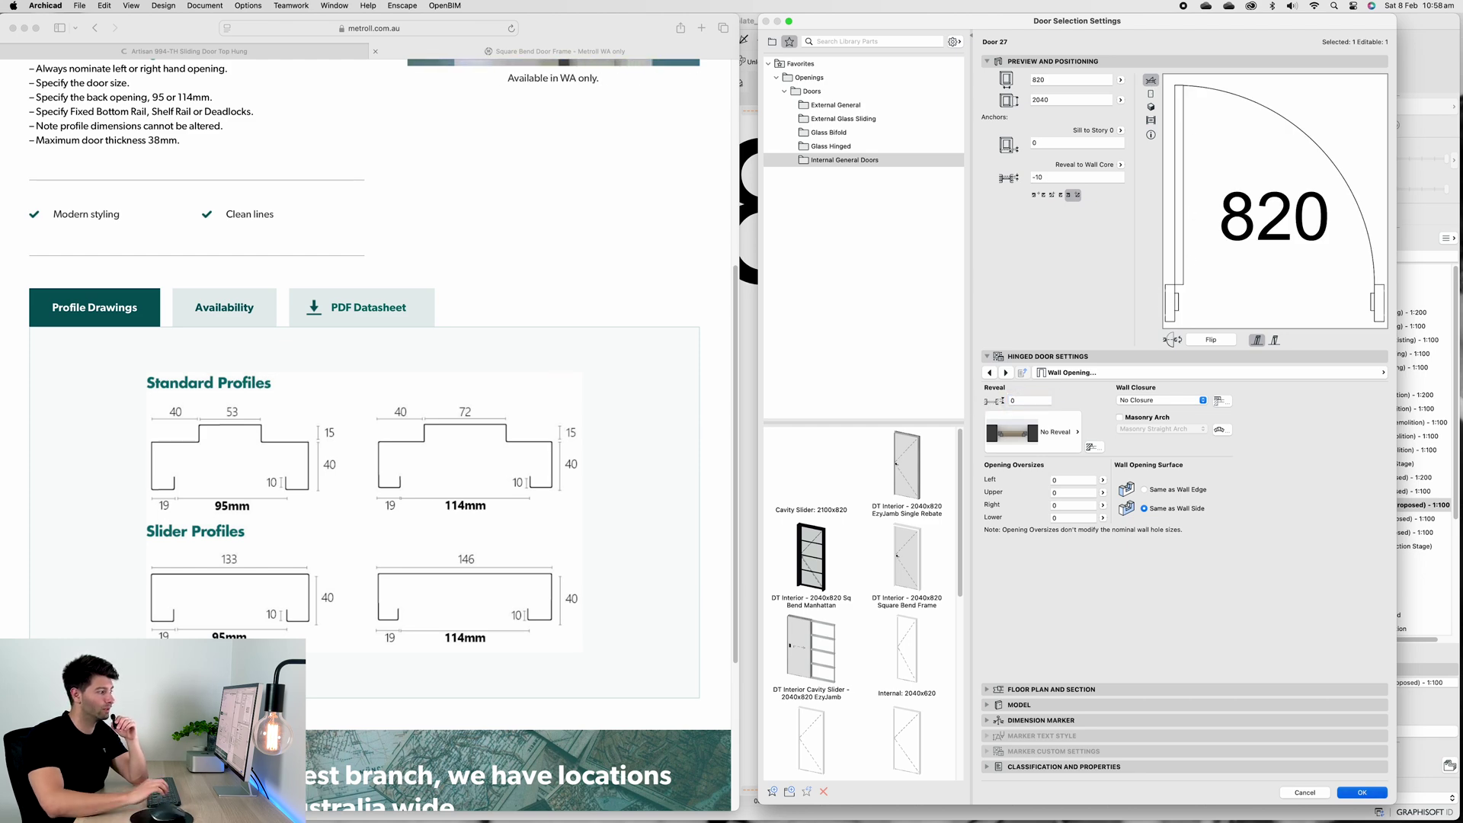
{"action": "key", "text": "Return"}
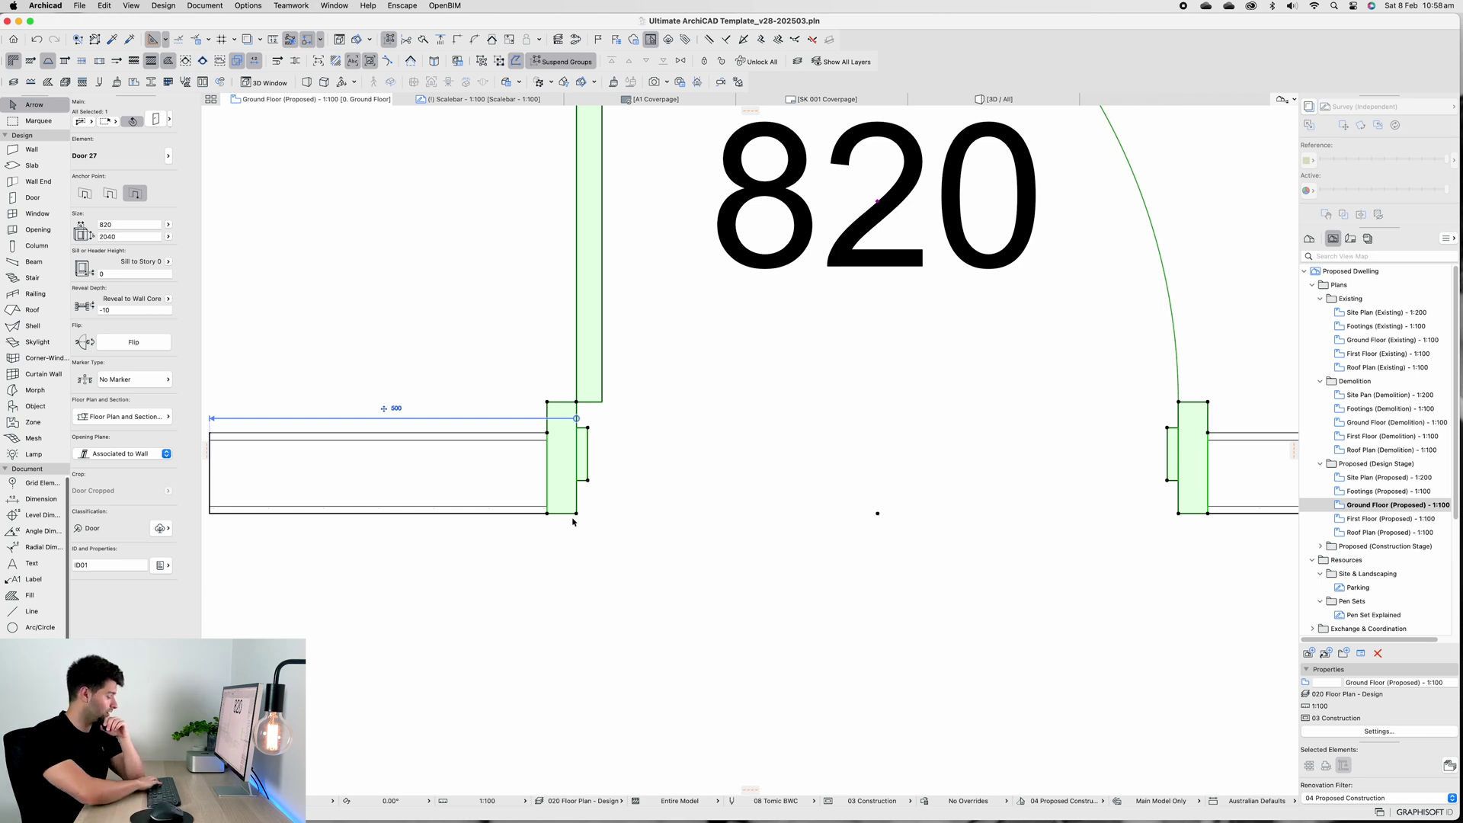
Deselect the door, browse the Metroll door frame photos, then return to the 3D view
{"action": "scroll", "coordinate": [574, 522], "scroll_direction": "up", "scroll_amount": 1}
{"action": "key", "text": "Escape"}
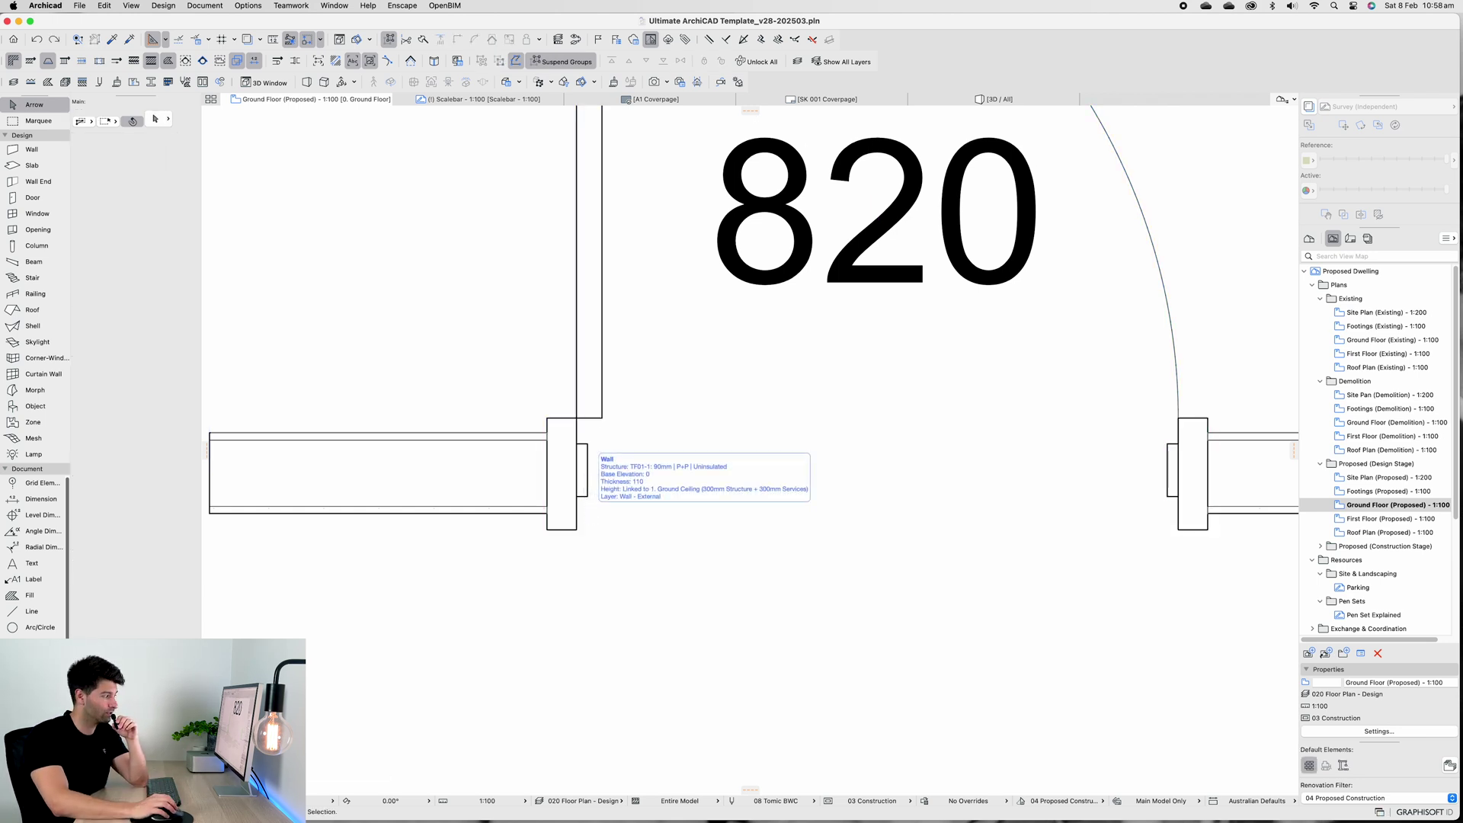
{"action": "key", "text": "super+Tab"}
{"action": "left_click", "coordinate": [675, 428]}
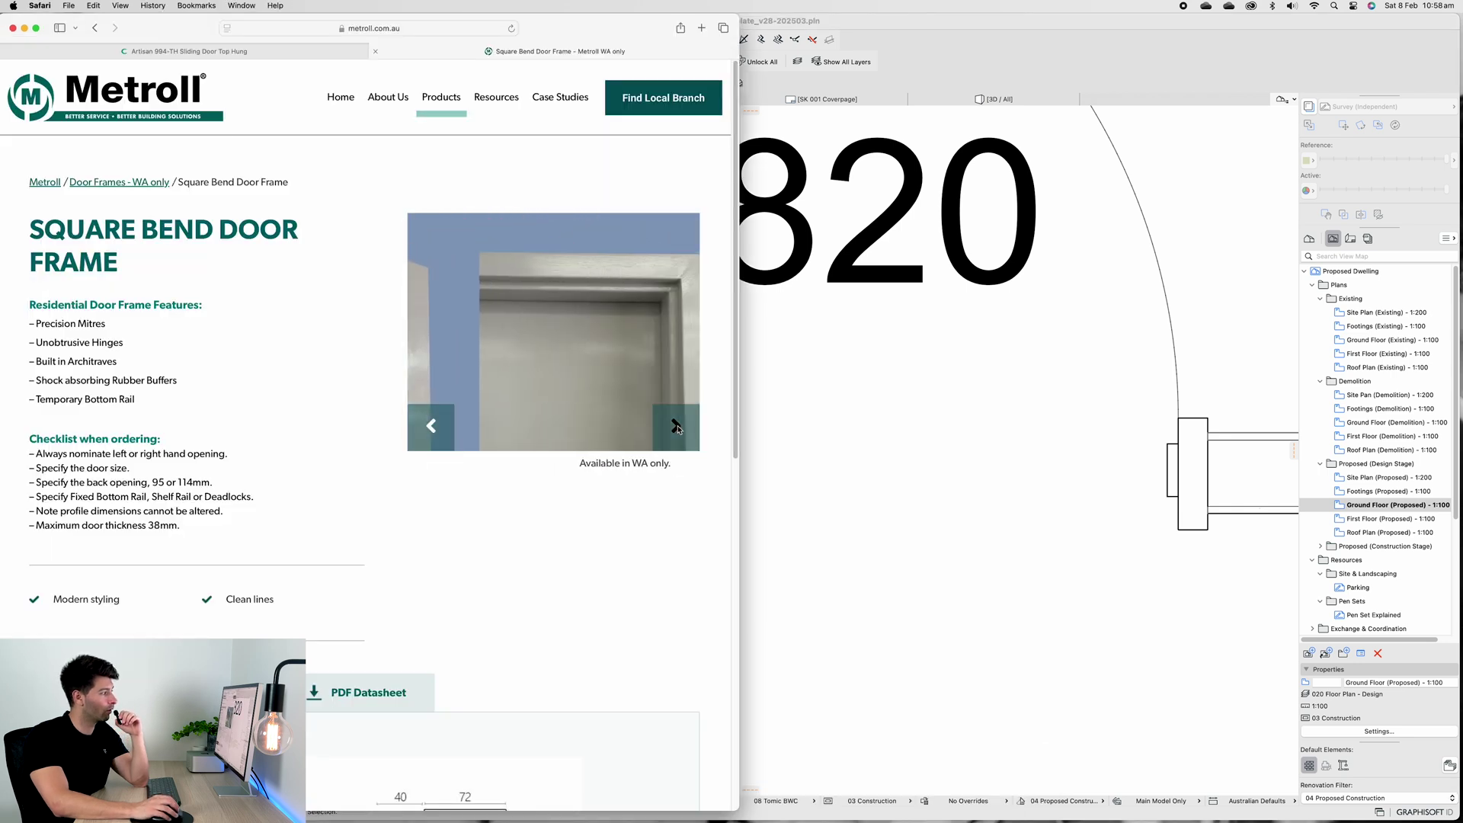
{"action": "left_click", "coordinate": [675, 428]}
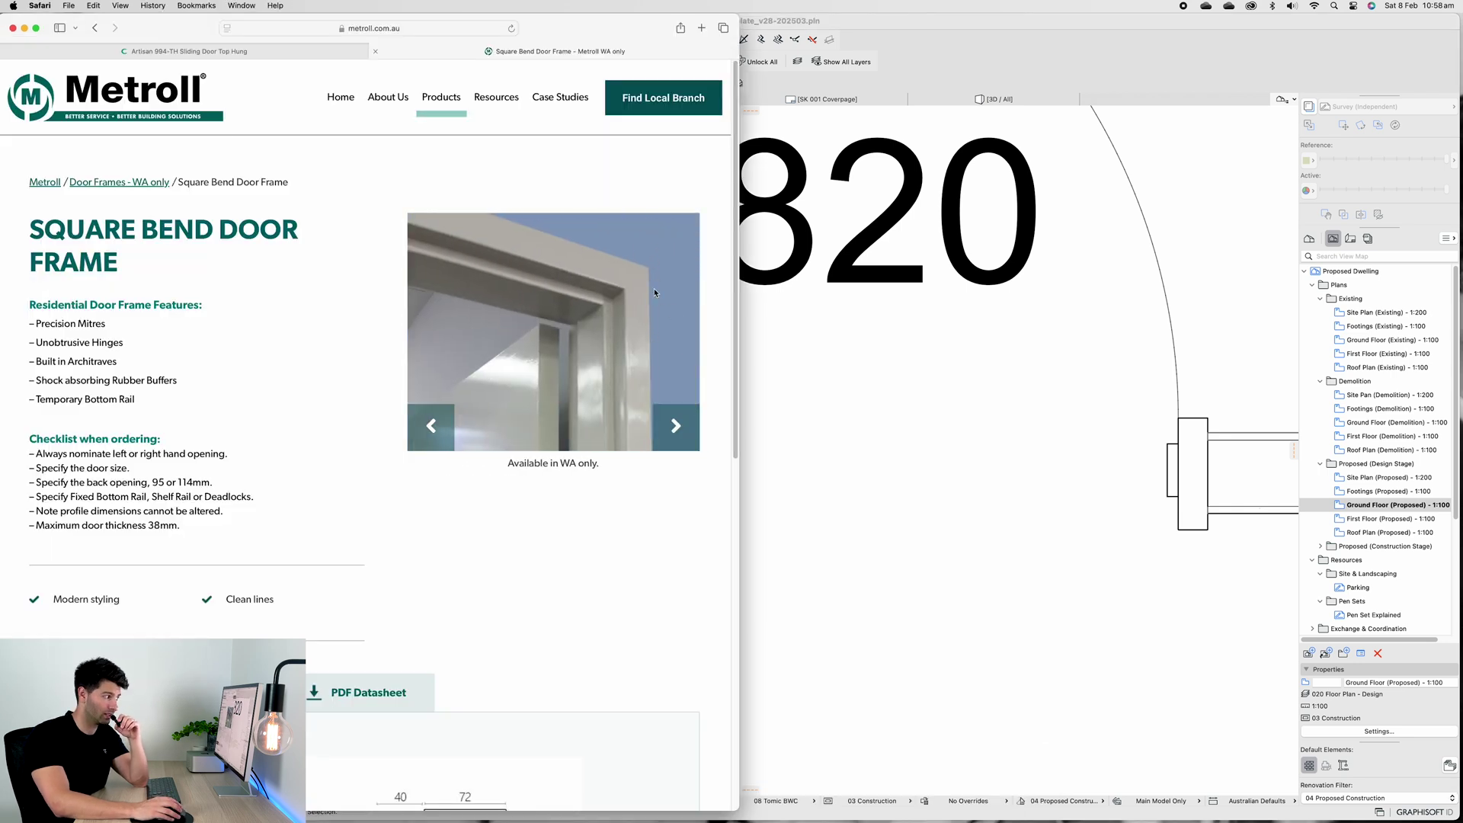
{"action": "left_click", "coordinate": [994, 99]}
Zoom and pan around Door 27 in 3D, then go to the Ground Floor plan with F2
{"action": "scroll", "coordinate": [868, 430], "scroll_direction": "up", "scroll_amount": 5}
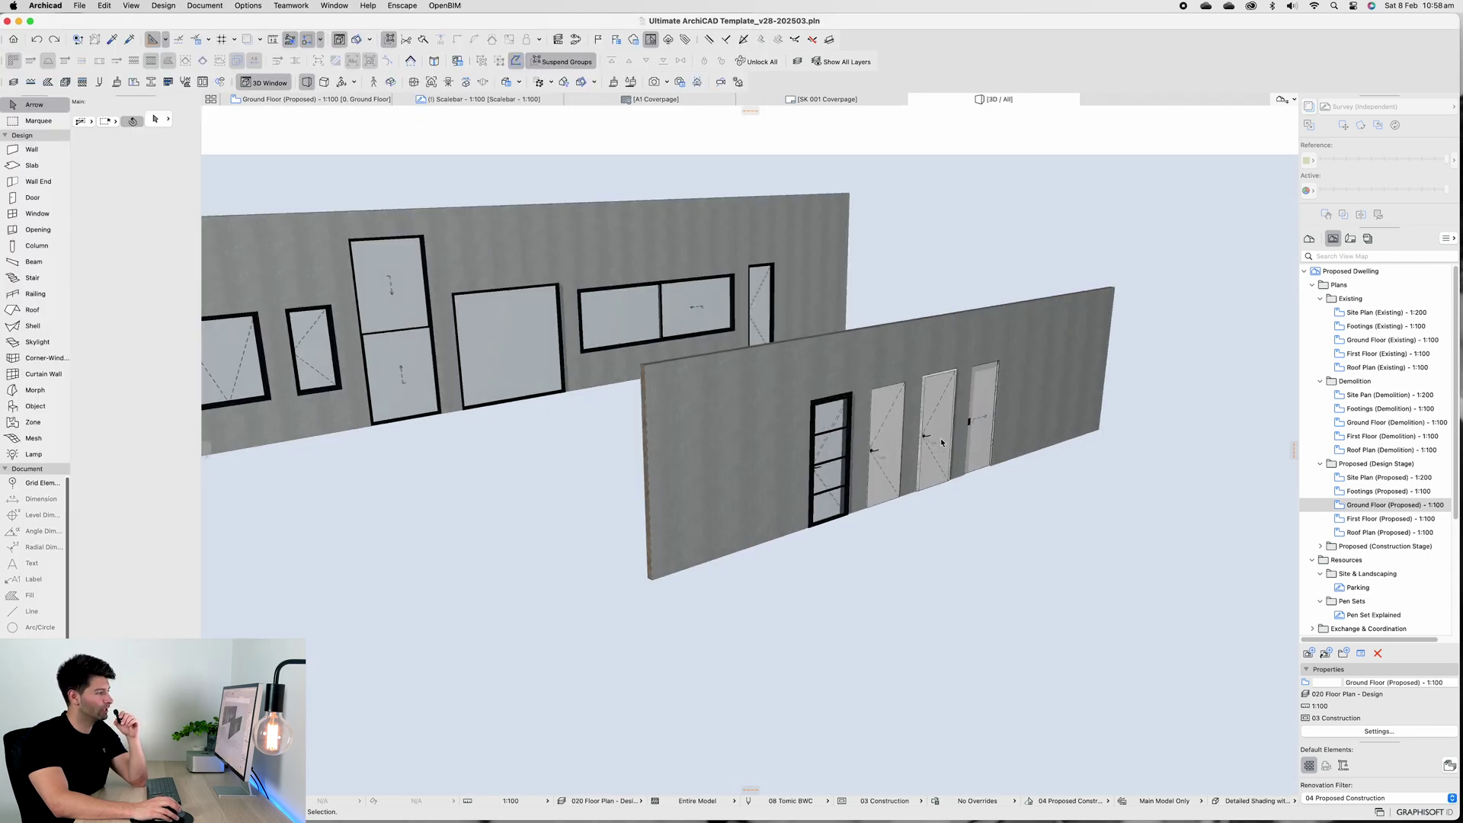
{"action": "scroll", "coordinate": [940, 437], "scroll_direction": "up", "scroll_amount": 5}
{"action": "left_click", "coordinate": [742, 339]}
{"action": "middle_click_drag", "start_coordinate": [742, 339], "coordinate": [986, 324]}
{"action": "key", "text": "Escape"}
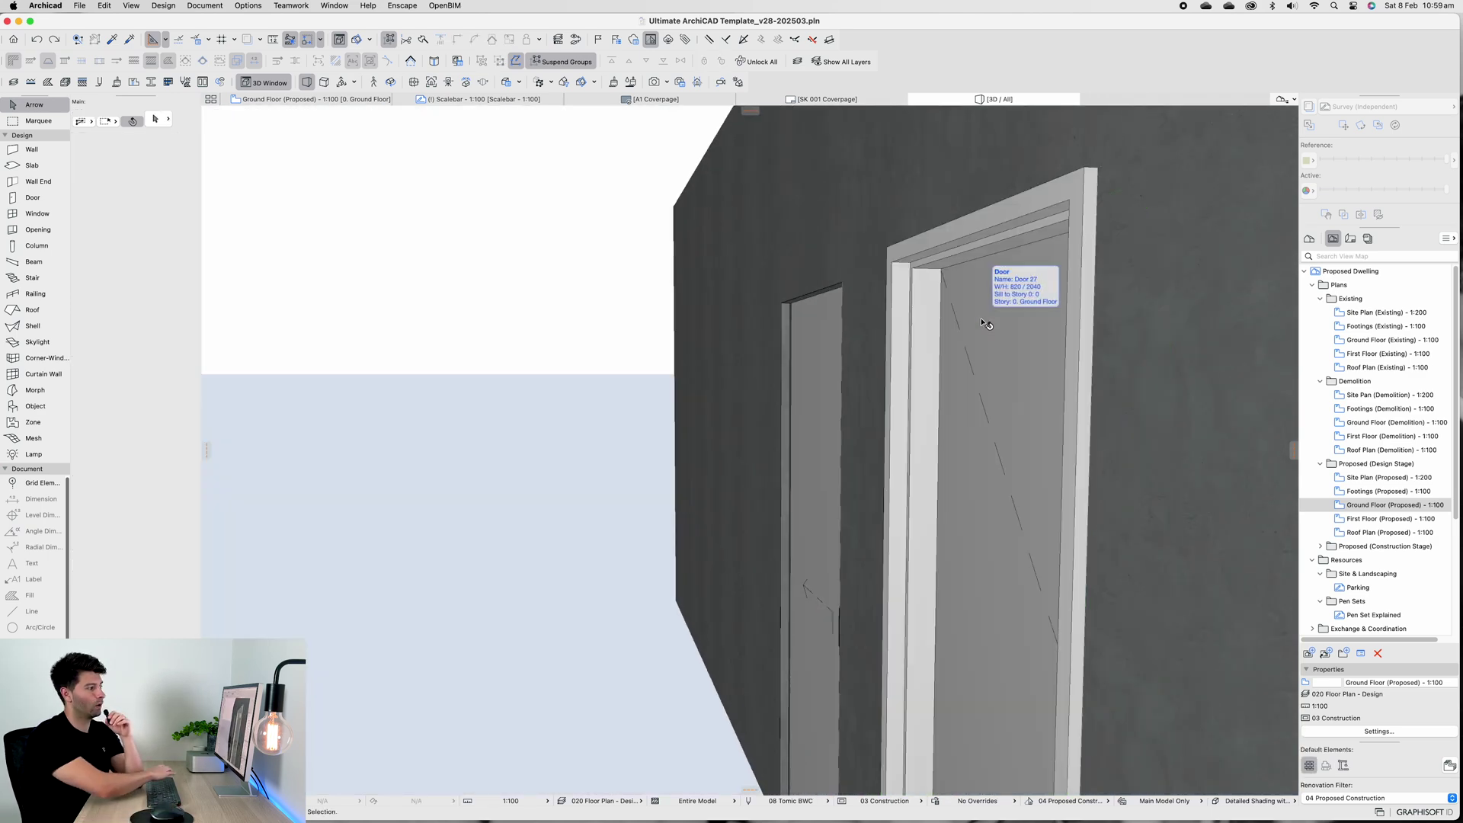
{"action": "scroll", "coordinate": [982, 328], "scroll_direction": "down", "scroll_amount": 5}
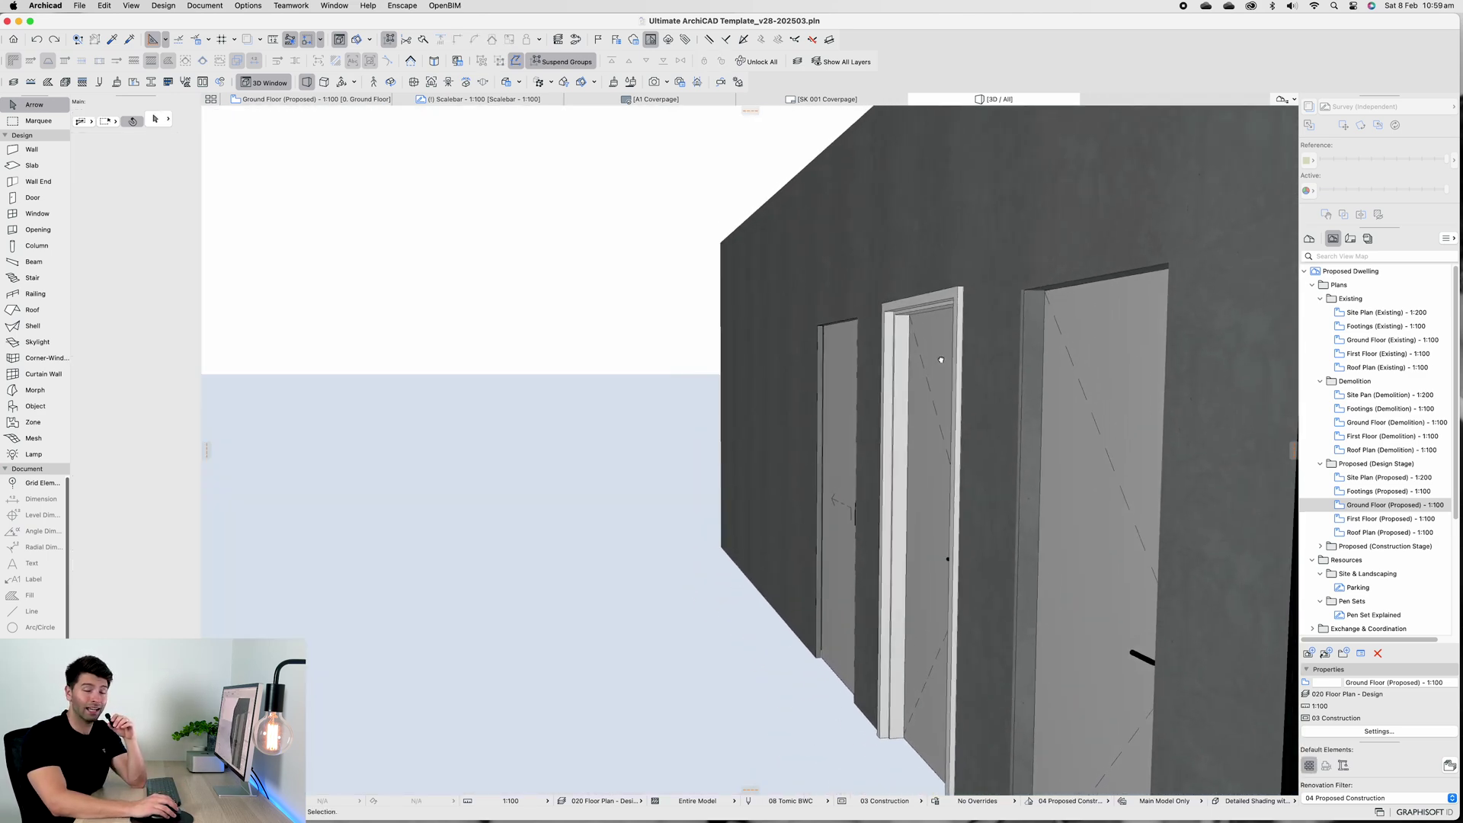
{"action": "key", "text": "F2"}
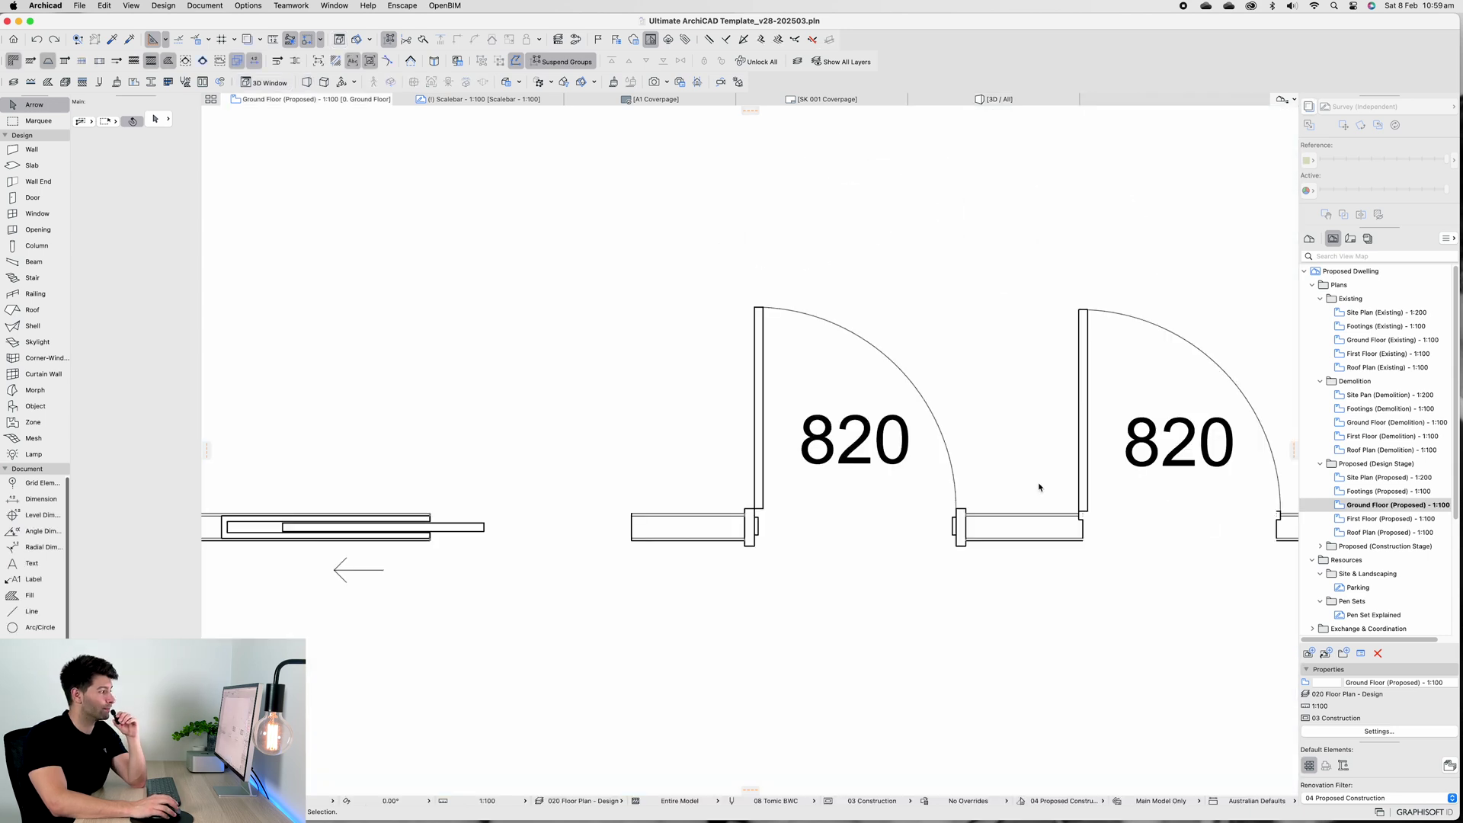
{"action": "scroll", "coordinate": [1035, 488], "scroll_direction": "down", "scroll_amount": 5}
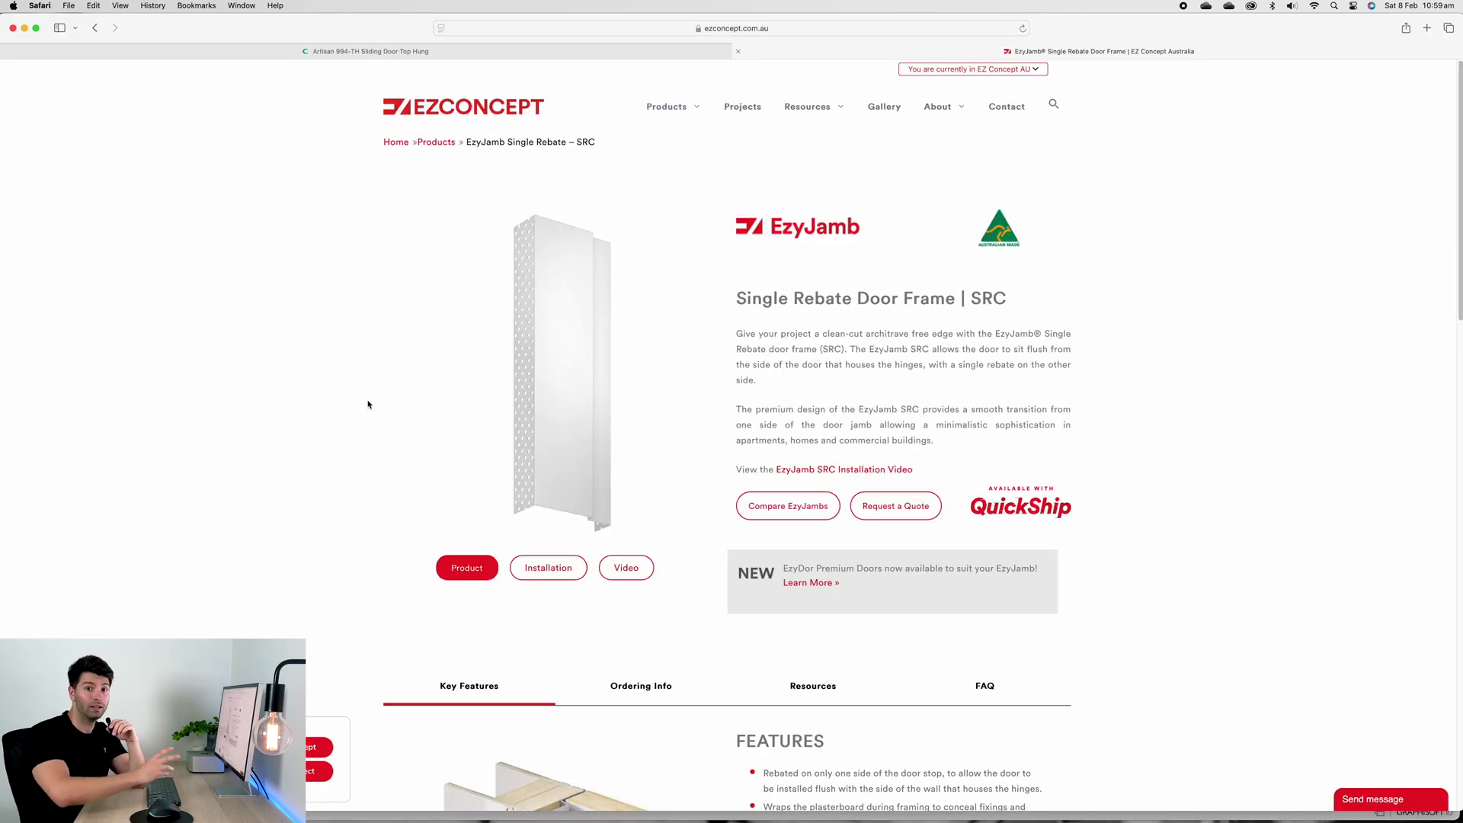
Scroll through the EzyJamb SRC page and advance its gallery to the next installation photo
{"action": "scroll", "coordinate": [368, 404], "scroll_direction": "down", "scroll_amount": 1}
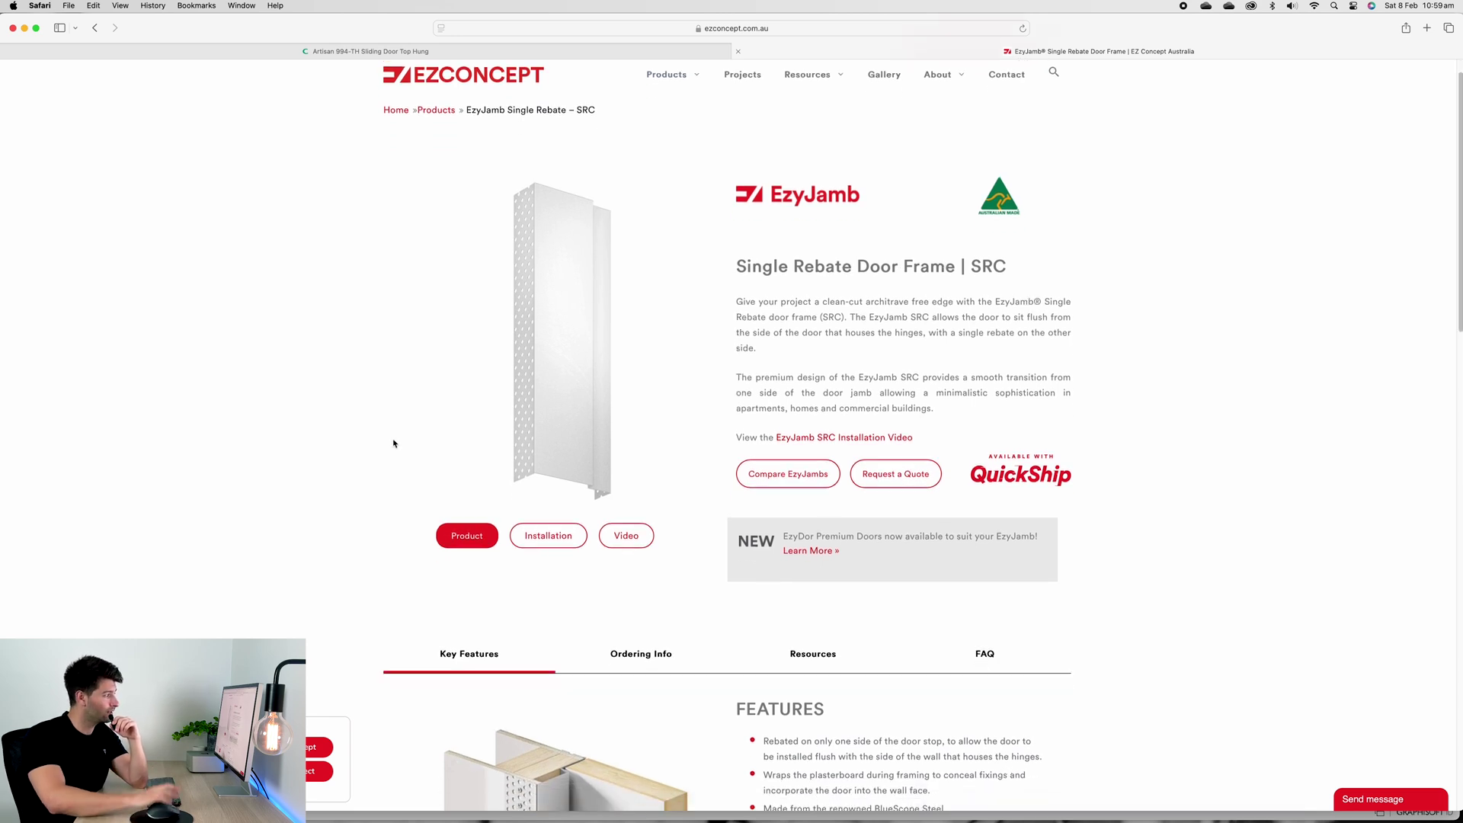
{"action": "scroll", "coordinate": [358, 431], "scroll_direction": "down", "scroll_amount": 2}
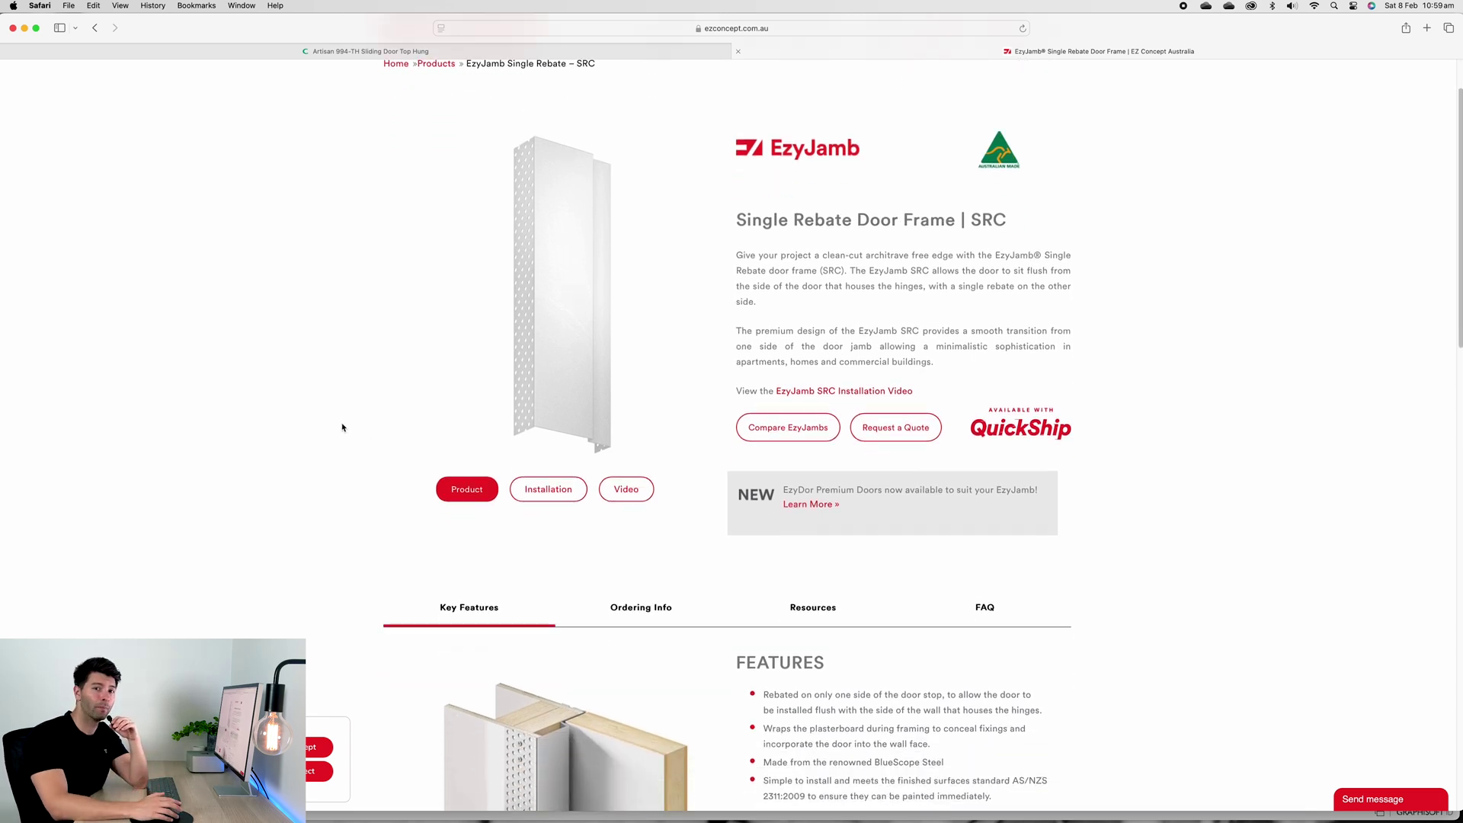
{"action": "scroll", "coordinate": [343, 428], "scroll_direction": "down", "scroll_amount": 1}
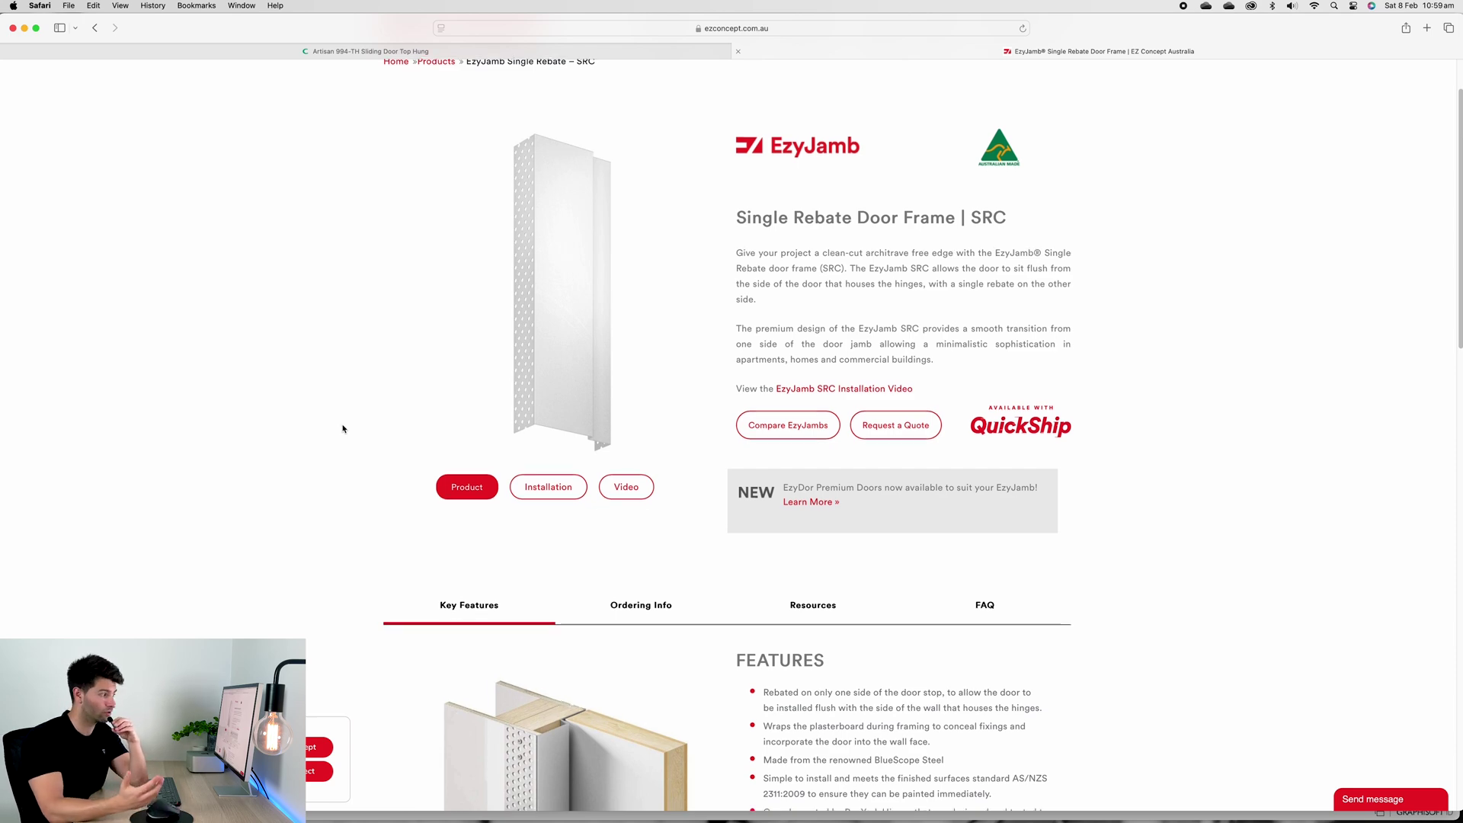
{"action": "scroll", "coordinate": [342, 428], "scroll_direction": "down", "scroll_amount": 6}
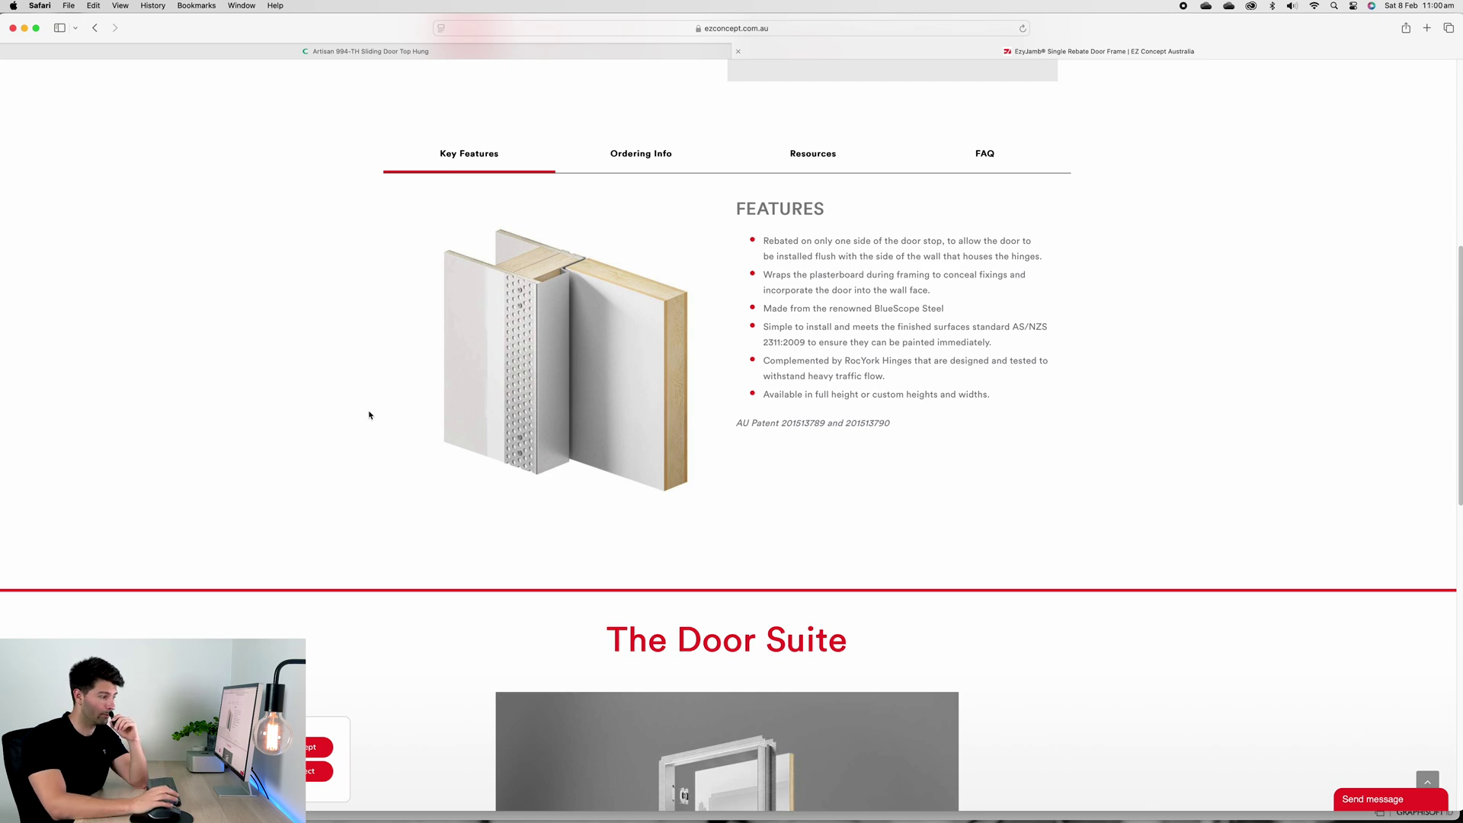
{"action": "scroll", "coordinate": [368, 414], "scroll_direction": "down", "scroll_amount": 4}
{"action": "scroll", "coordinate": [411, 425], "scroll_direction": "up", "scroll_amount": 11}
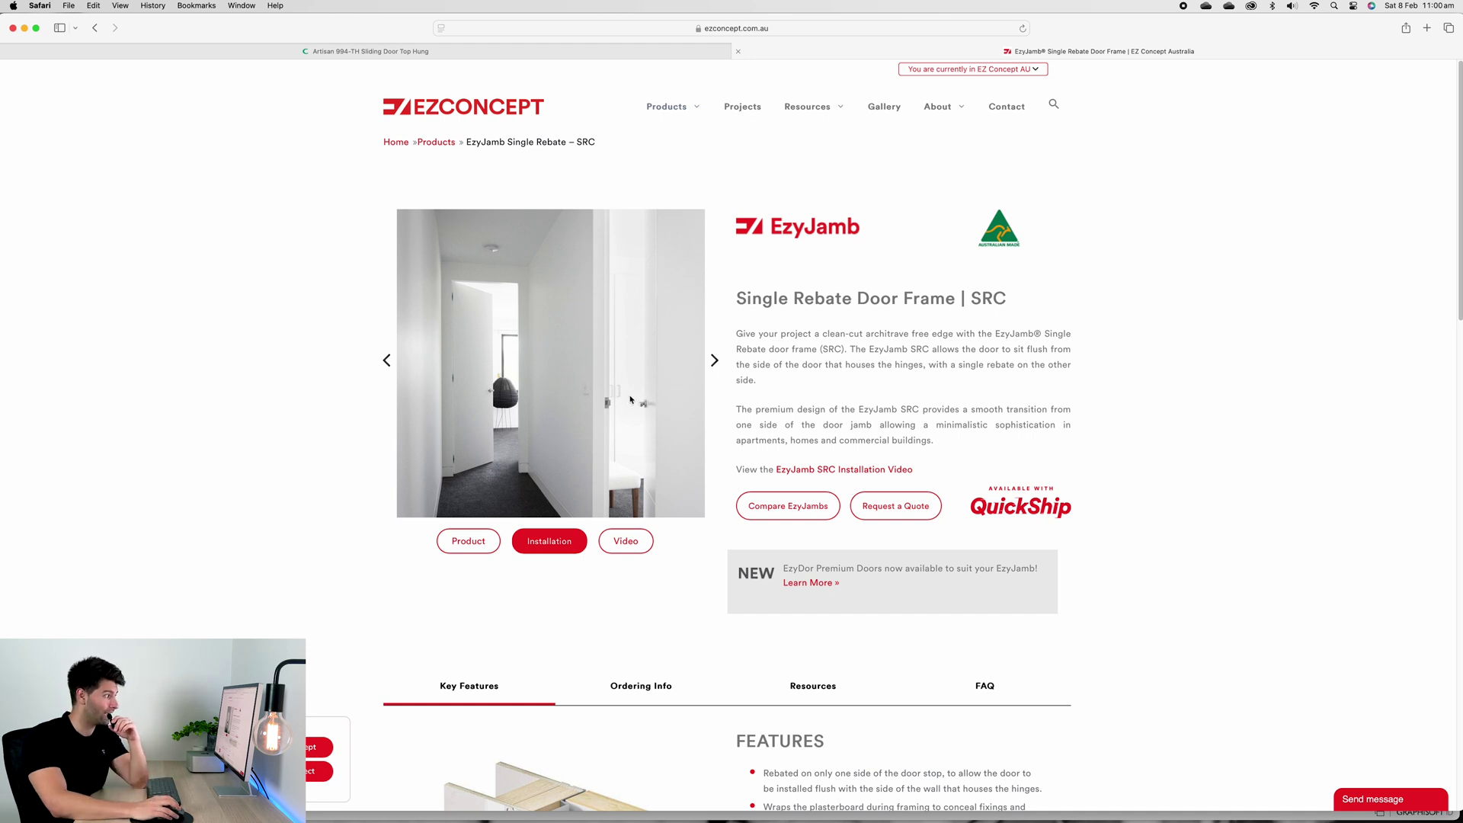
{"action": "left_click", "coordinate": [714, 361]}
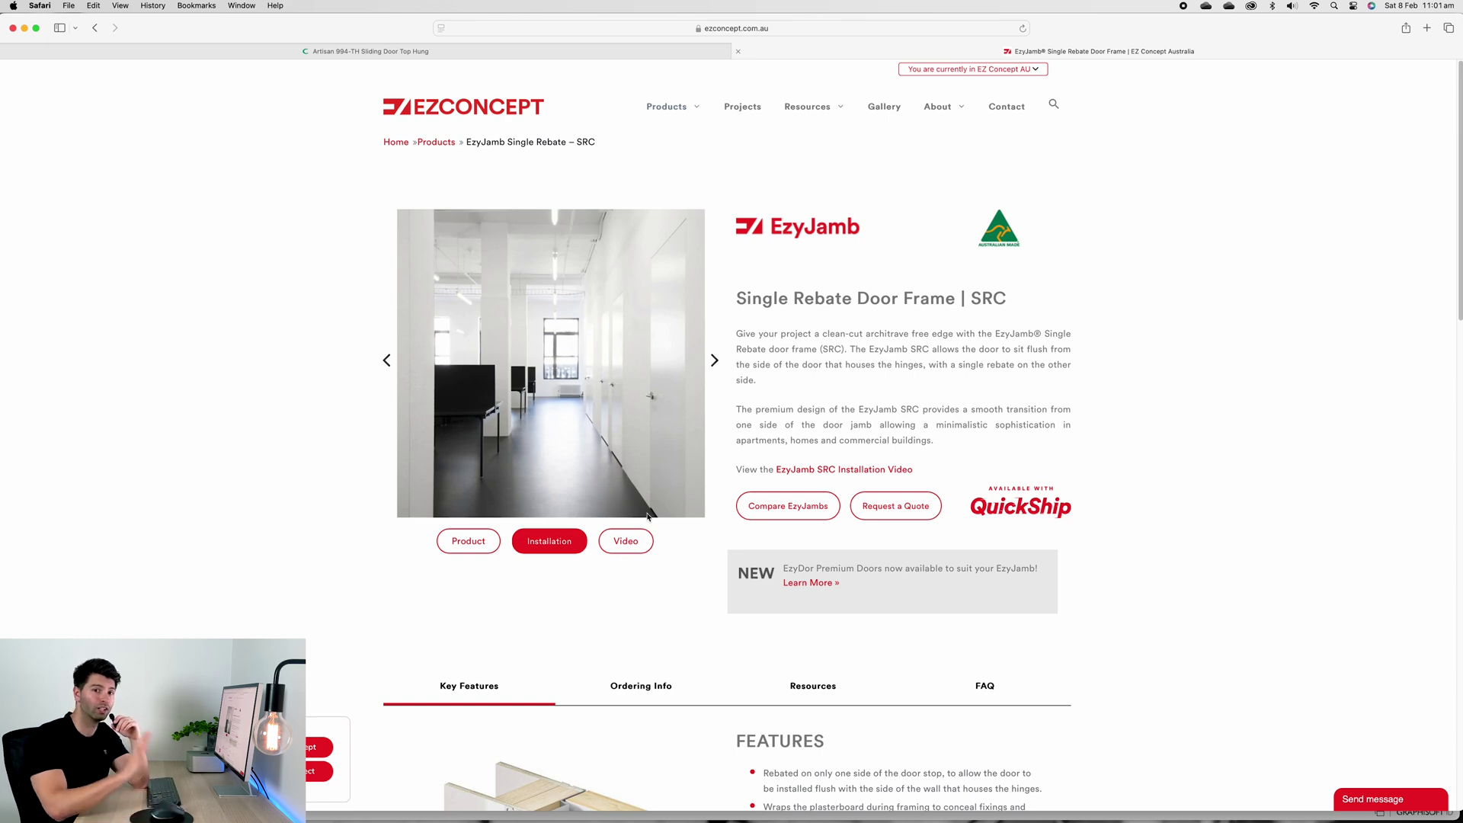
Jump to Door 27's frame and leaf settings and rotate its 3D preview to show the frame front
{"action": "key", "text": "super+Tab"}
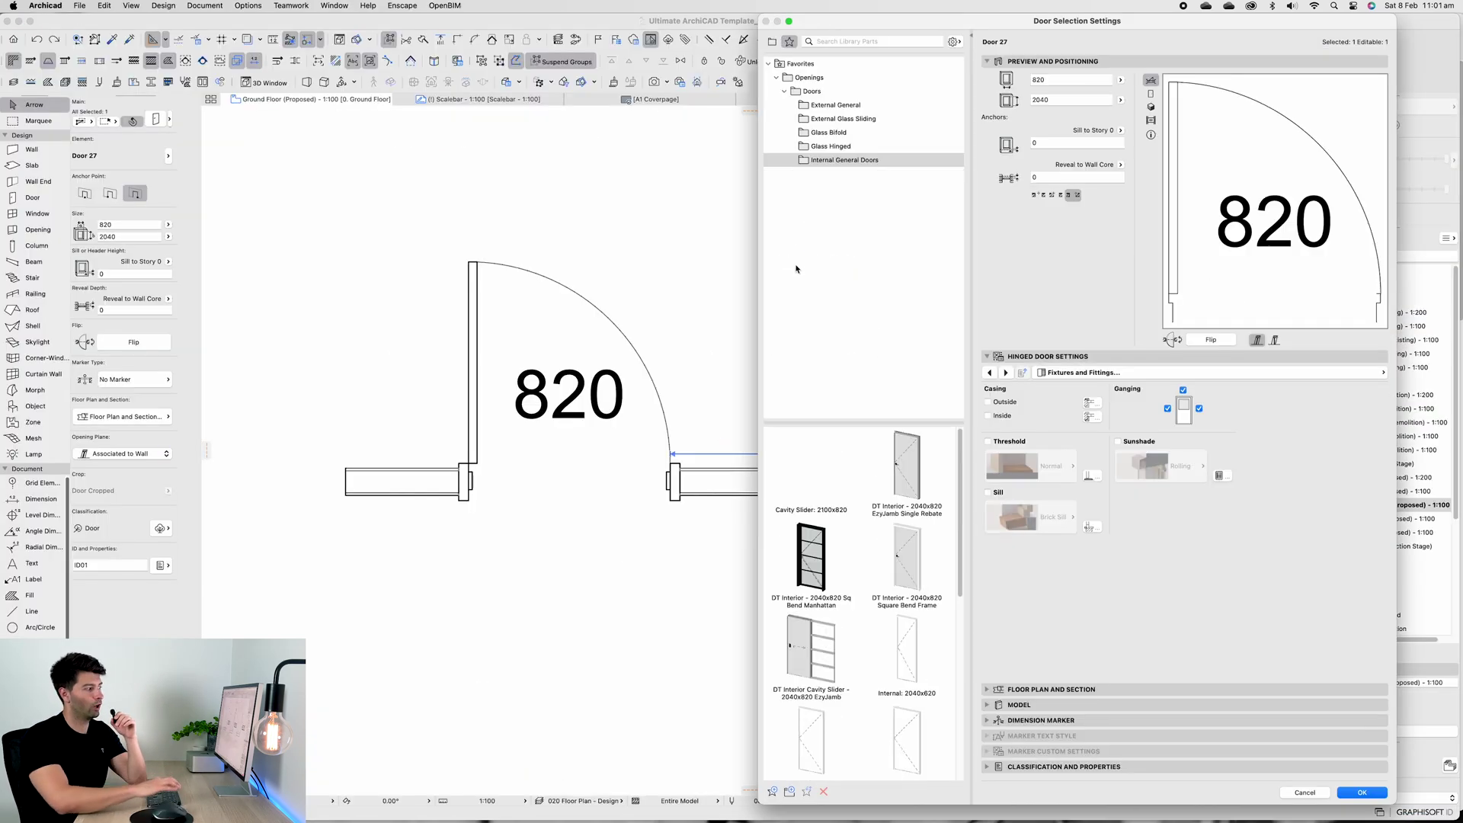
{"action": "left_click", "coordinate": [1073, 373]}
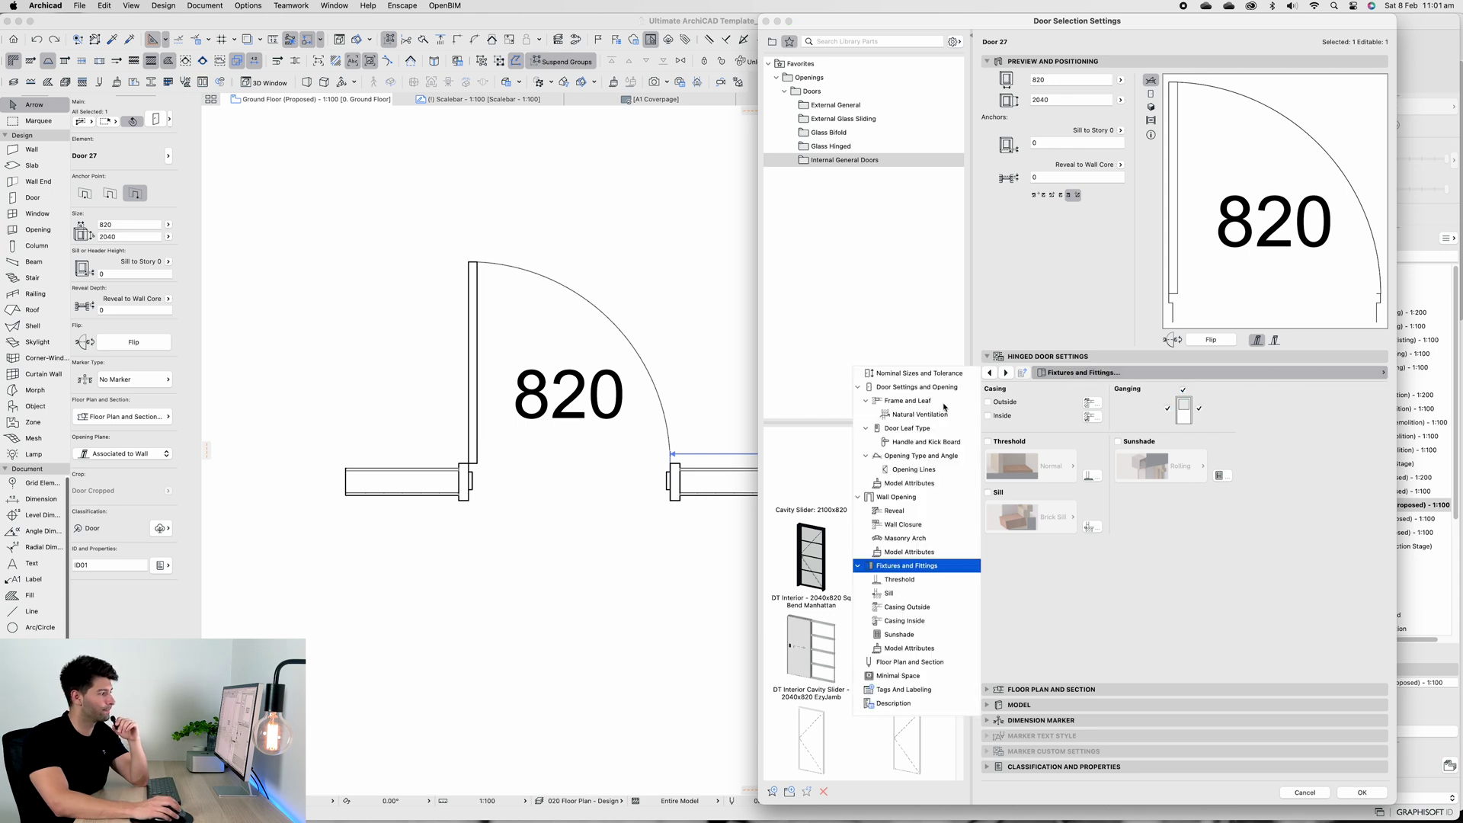
{"action": "left_click", "coordinate": [899, 382]}
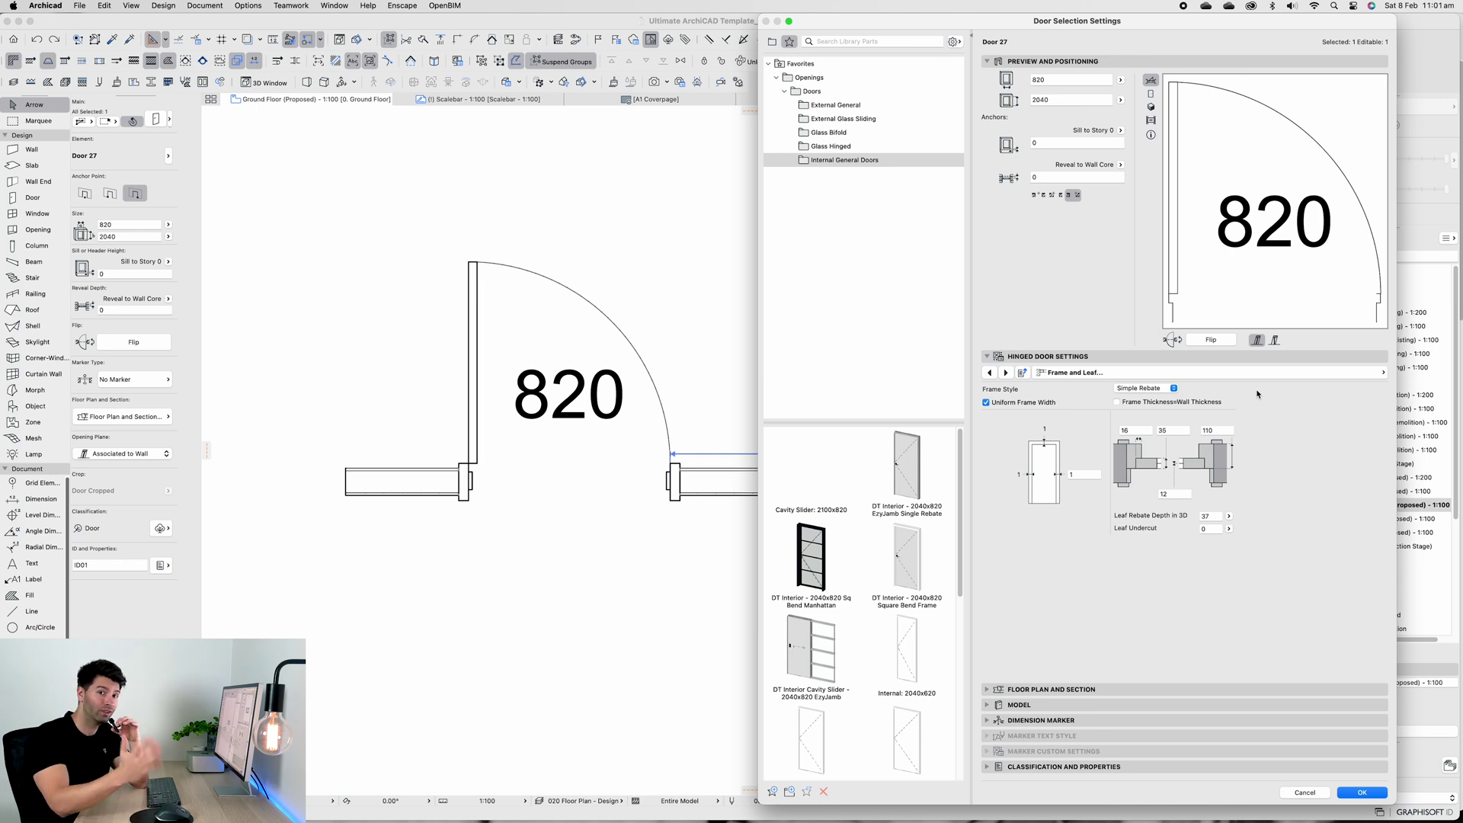
{"action": "left_click", "coordinate": [1150, 106]}
{"action": "left_click_drag", "start_coordinate": [1280, 249], "coordinate": [1279, 263]}
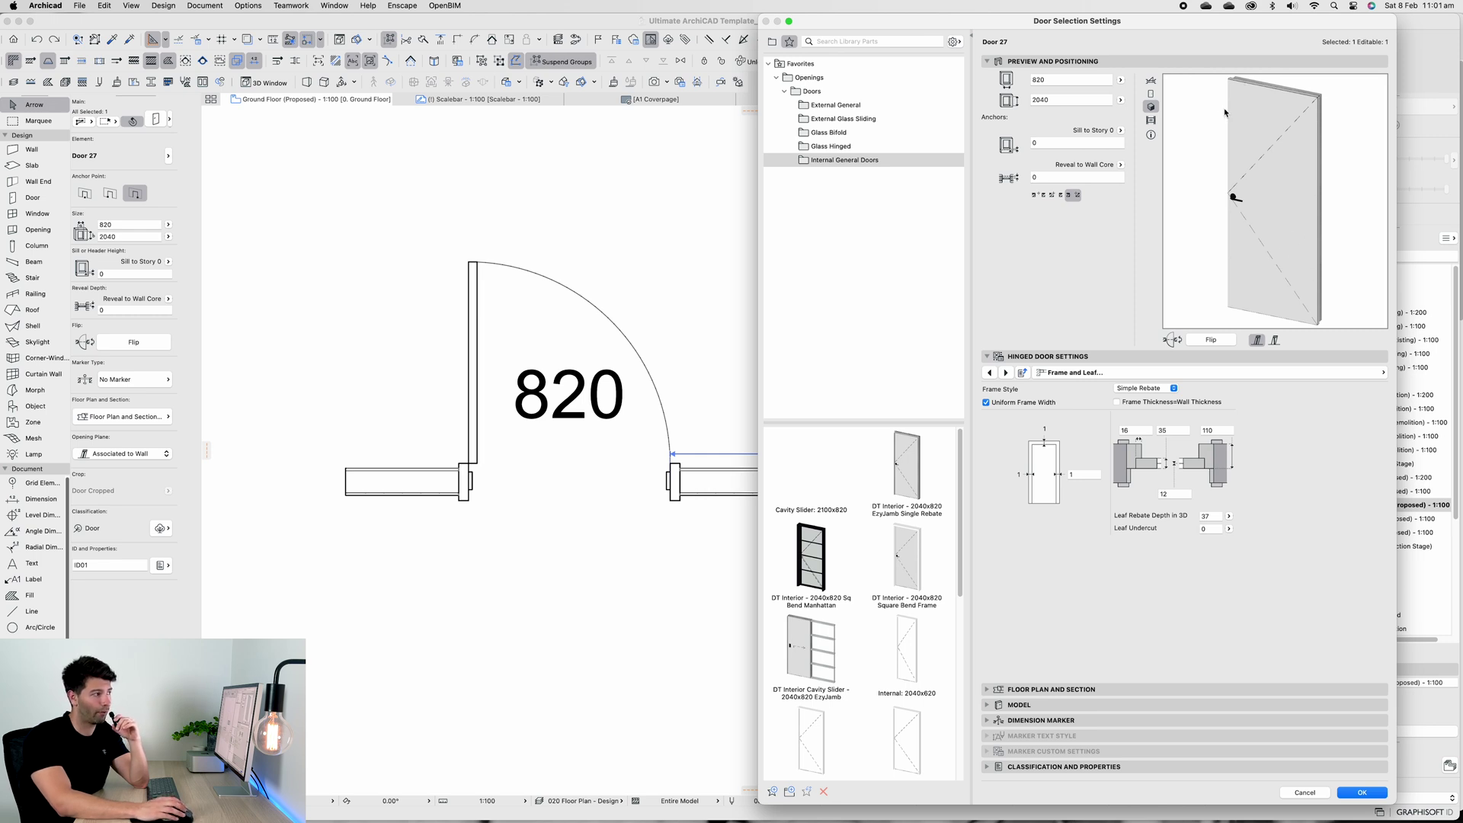
{"action": "left_click_drag", "start_coordinate": [1231, 263], "coordinate": [1234, 286]}
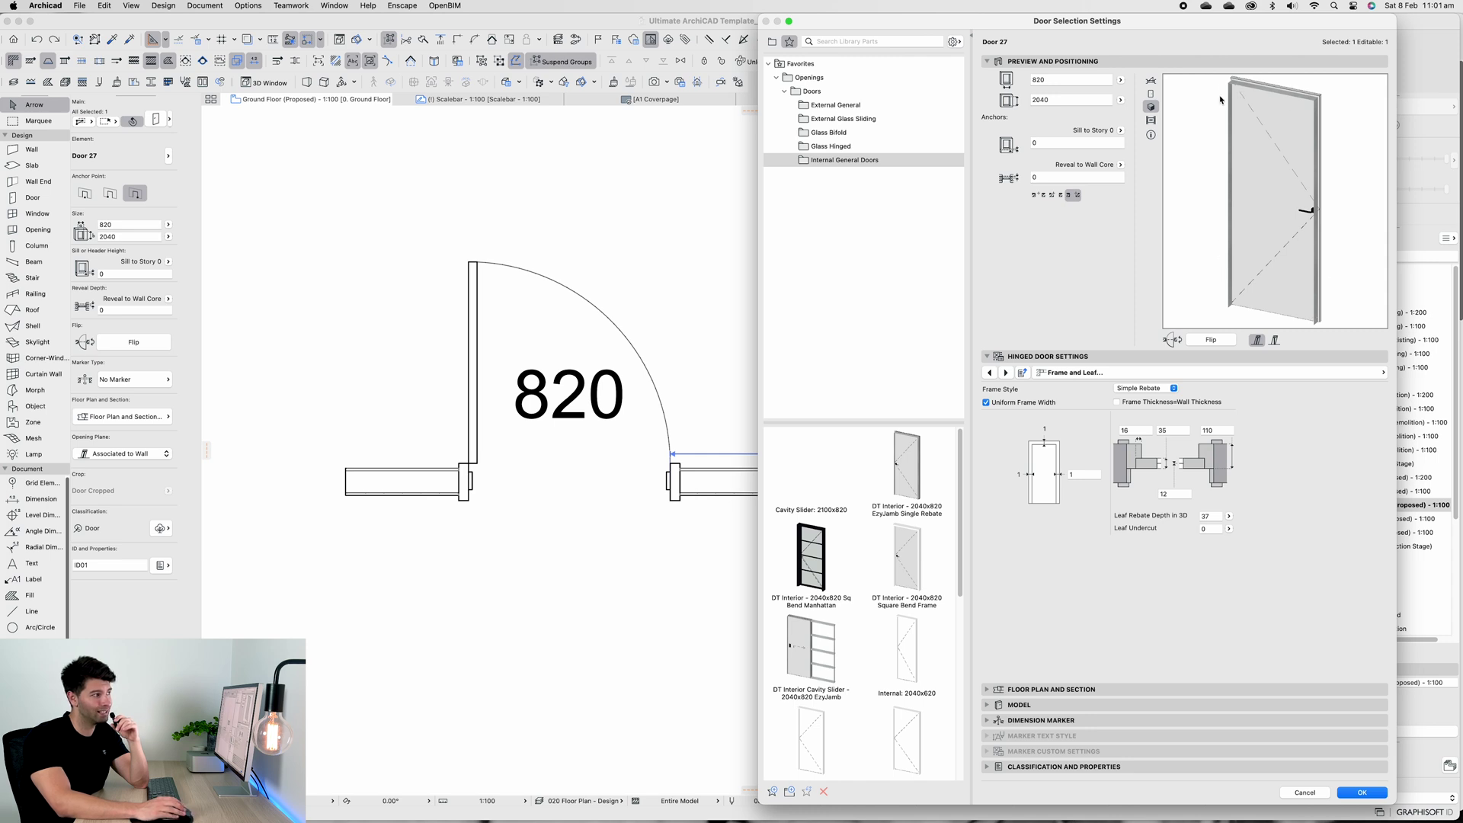
Review the door's model attributes page and close the settings
{"action": "left_click", "coordinate": [1101, 371]}
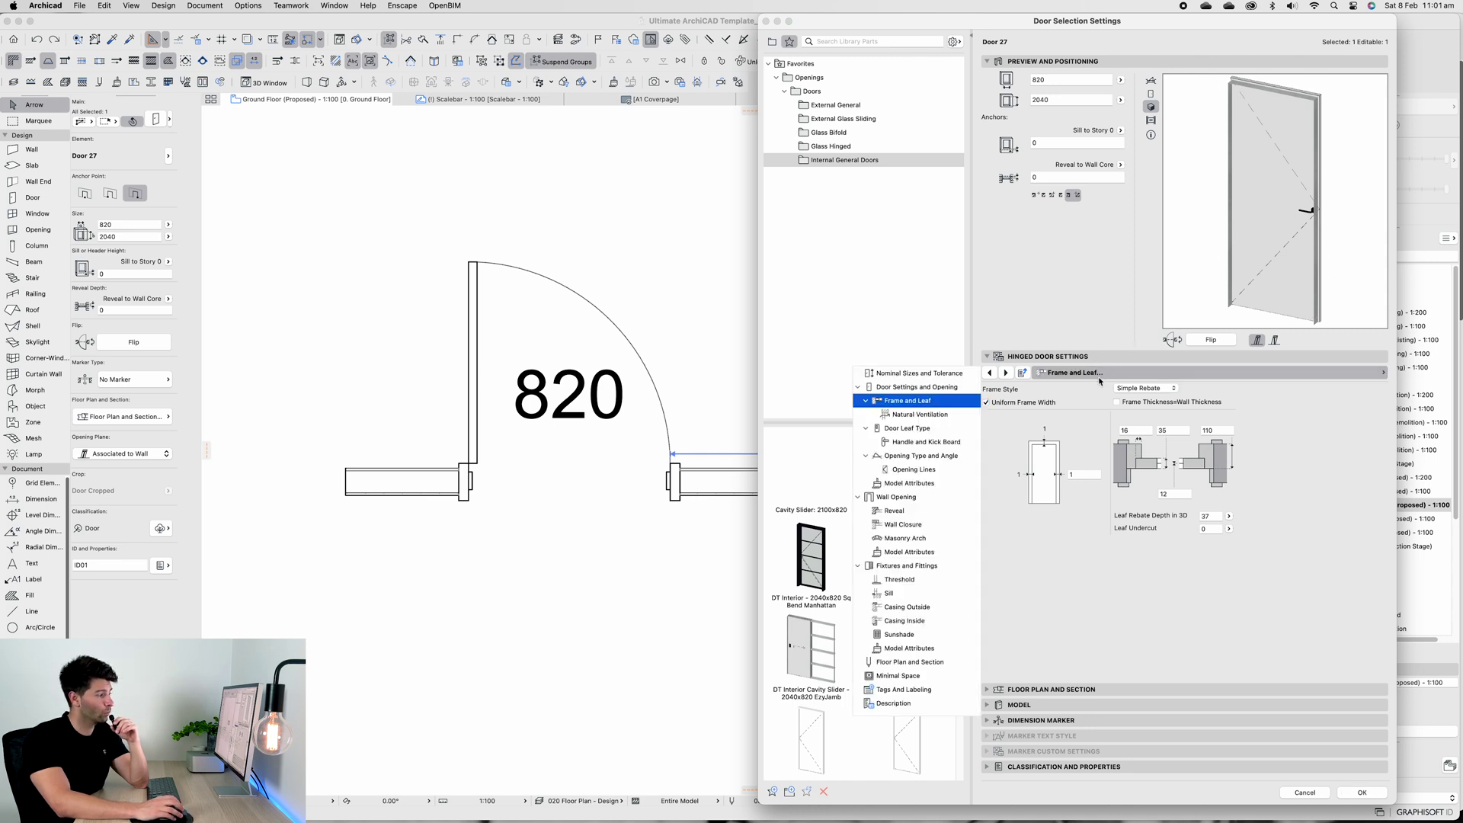
{"action": "left_click", "coordinate": [909, 483]}
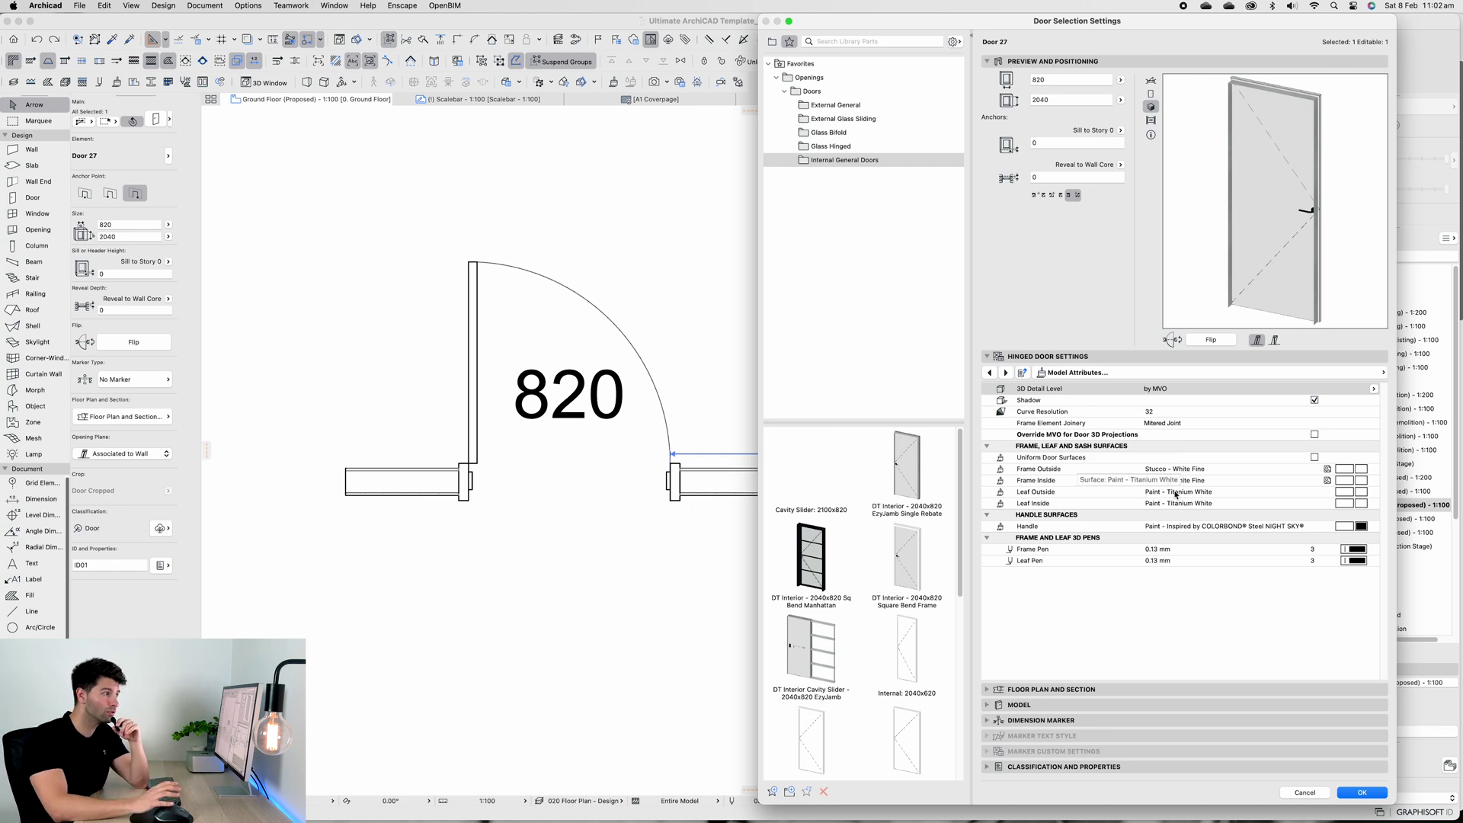
{"action": "key", "text": "Escape"}
In the 3D view, orbit around the row of doors, picking the wall and nearest plain door
{"action": "left_click", "coordinate": [1006, 99]}
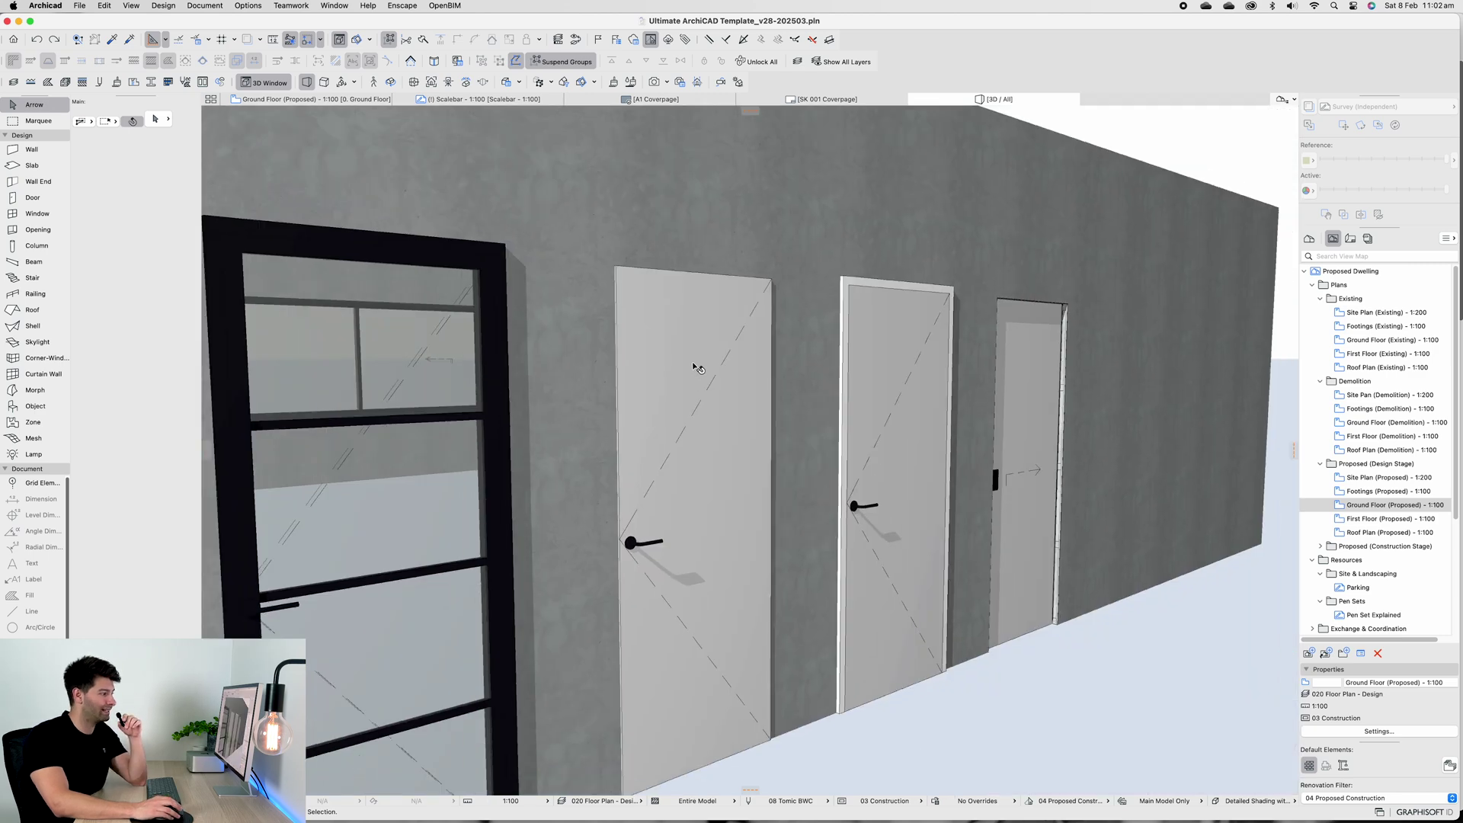
{"action": "mouse_move", "coordinate": [701, 375]}
{"action": "middle_mouse_down"}
{"action": "mouse_move", "coordinate": [859, 350]}
{"action": "mouse_move", "coordinate": [810, 361]}
{"action": "middle_mouse_up"}
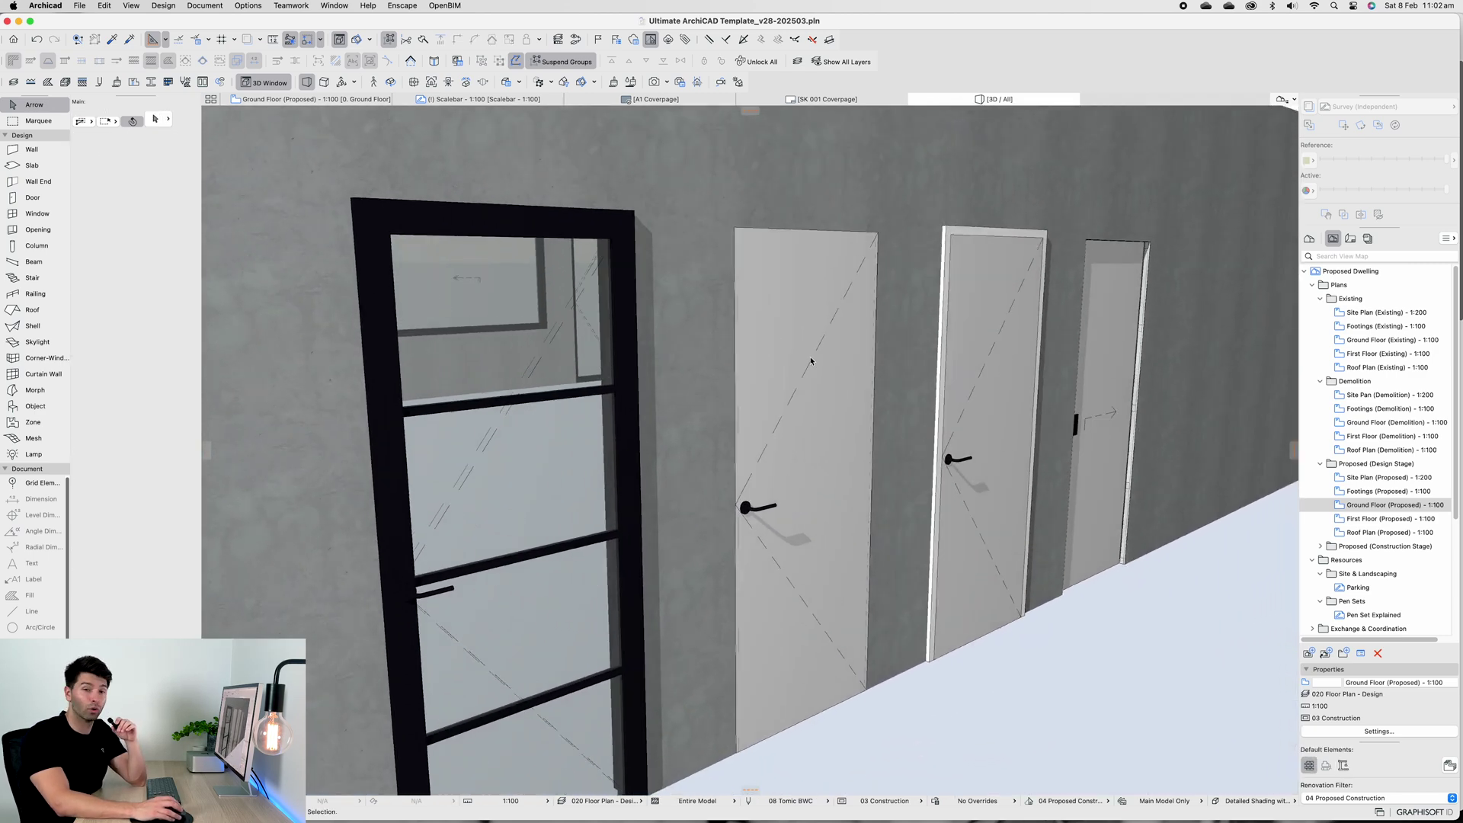
{"action": "left_click", "coordinate": [886, 410]}
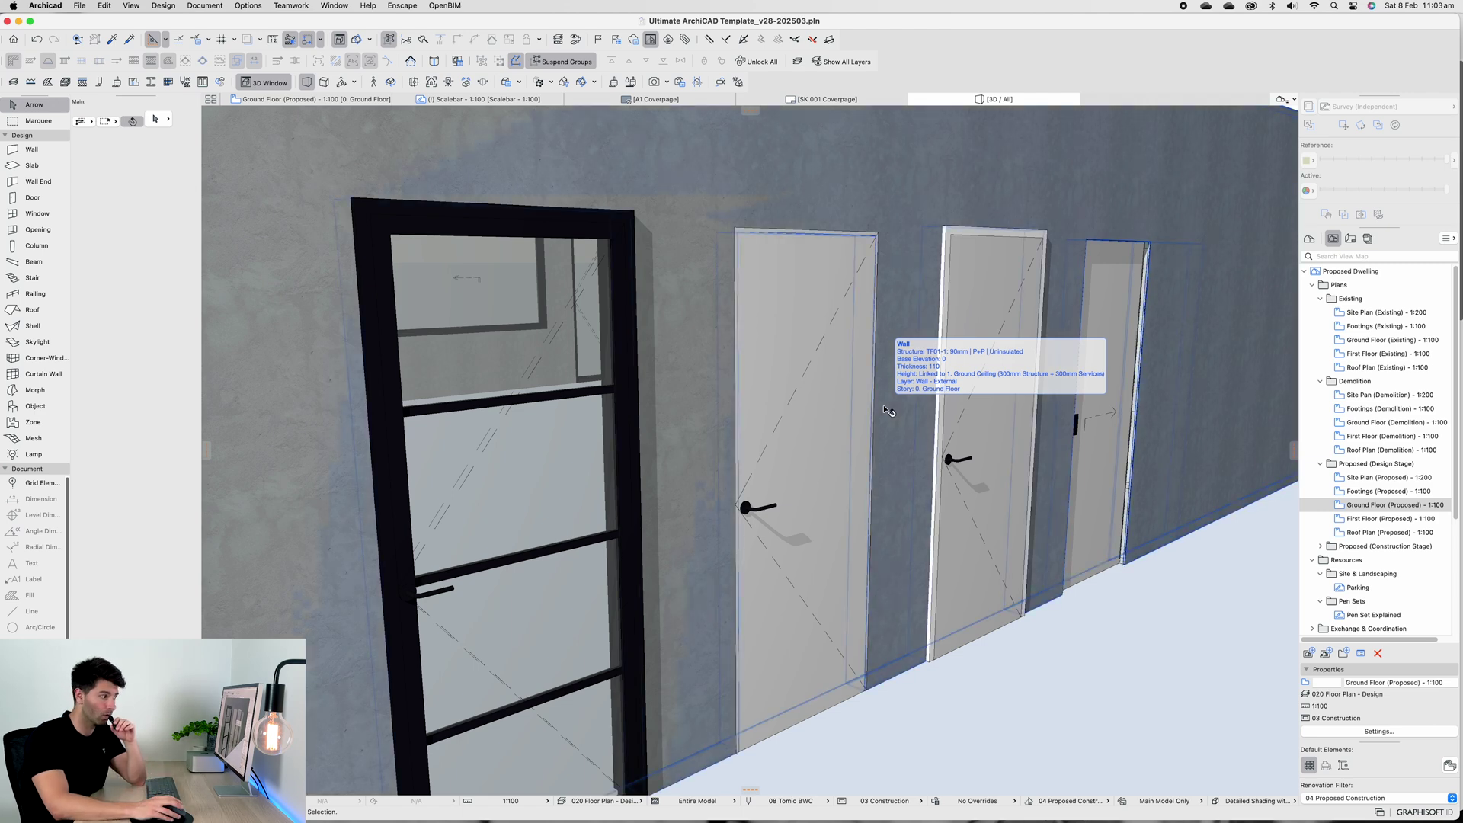
{"action": "middle_click_drag", "start_coordinate": [886, 410], "coordinate": [726, 306], "text": "shift"}
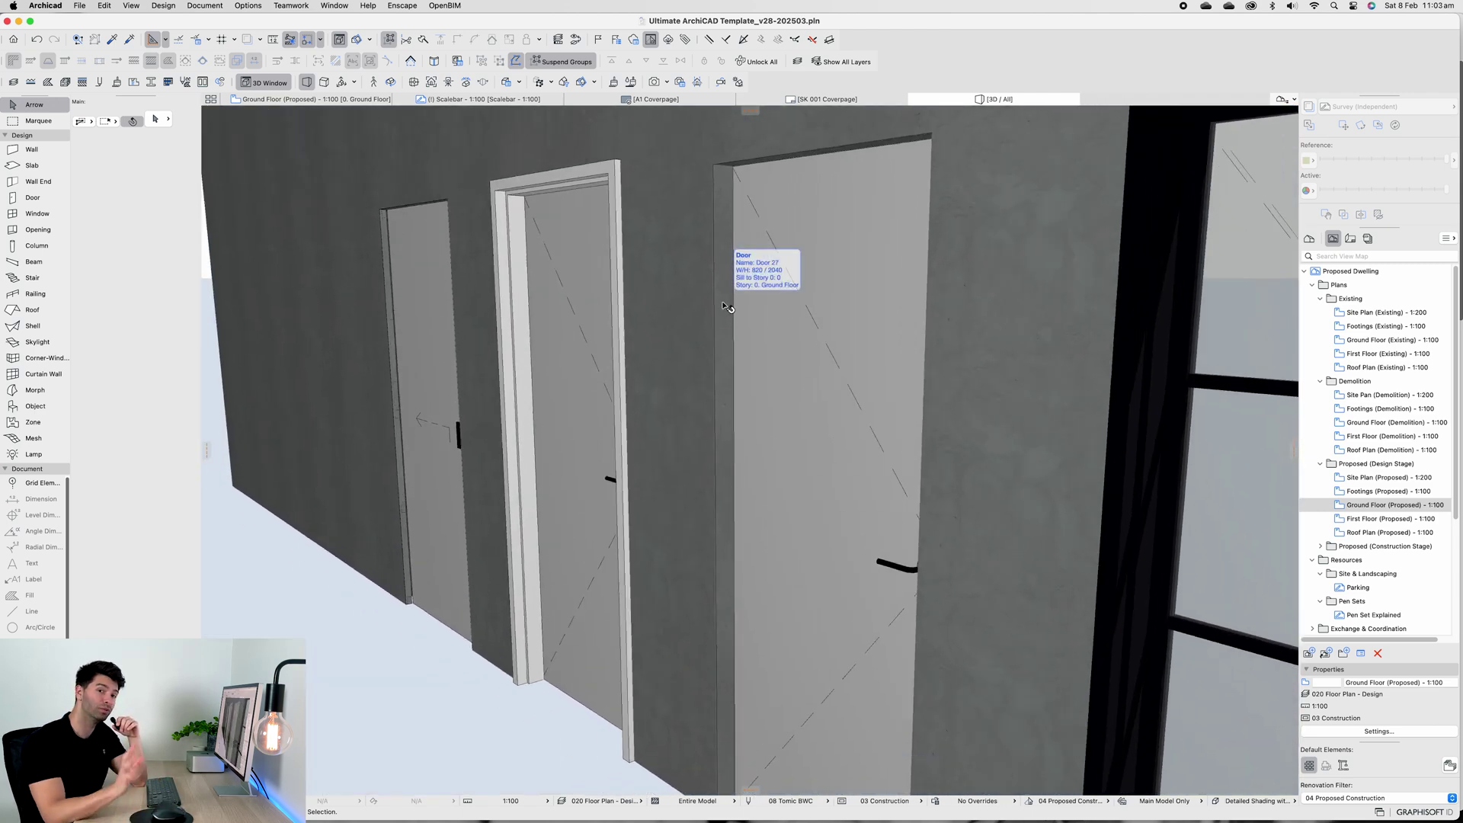
{"action": "left_click", "coordinate": [726, 307]}
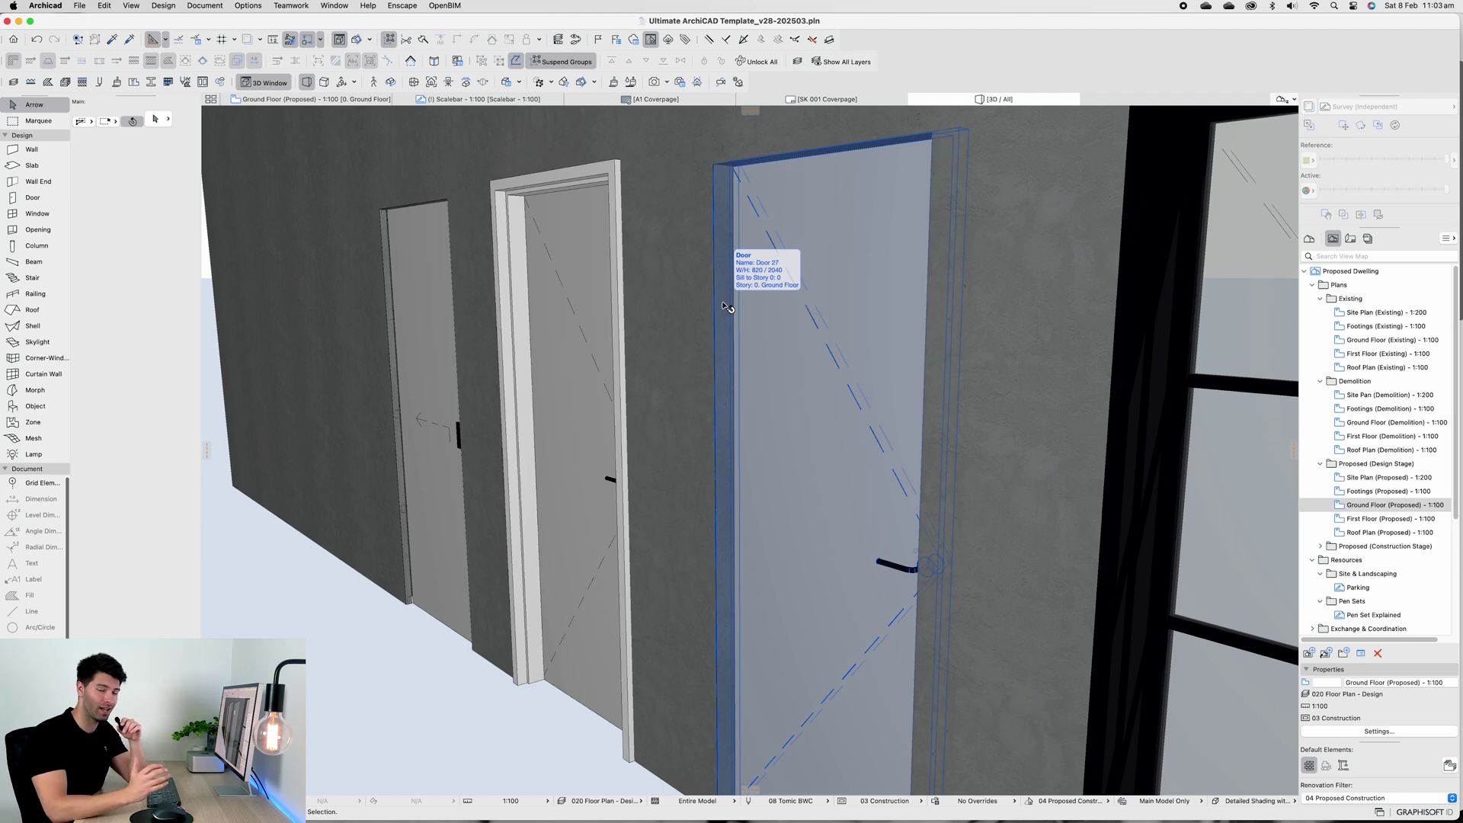
{"action": "key", "text": "Escape"}
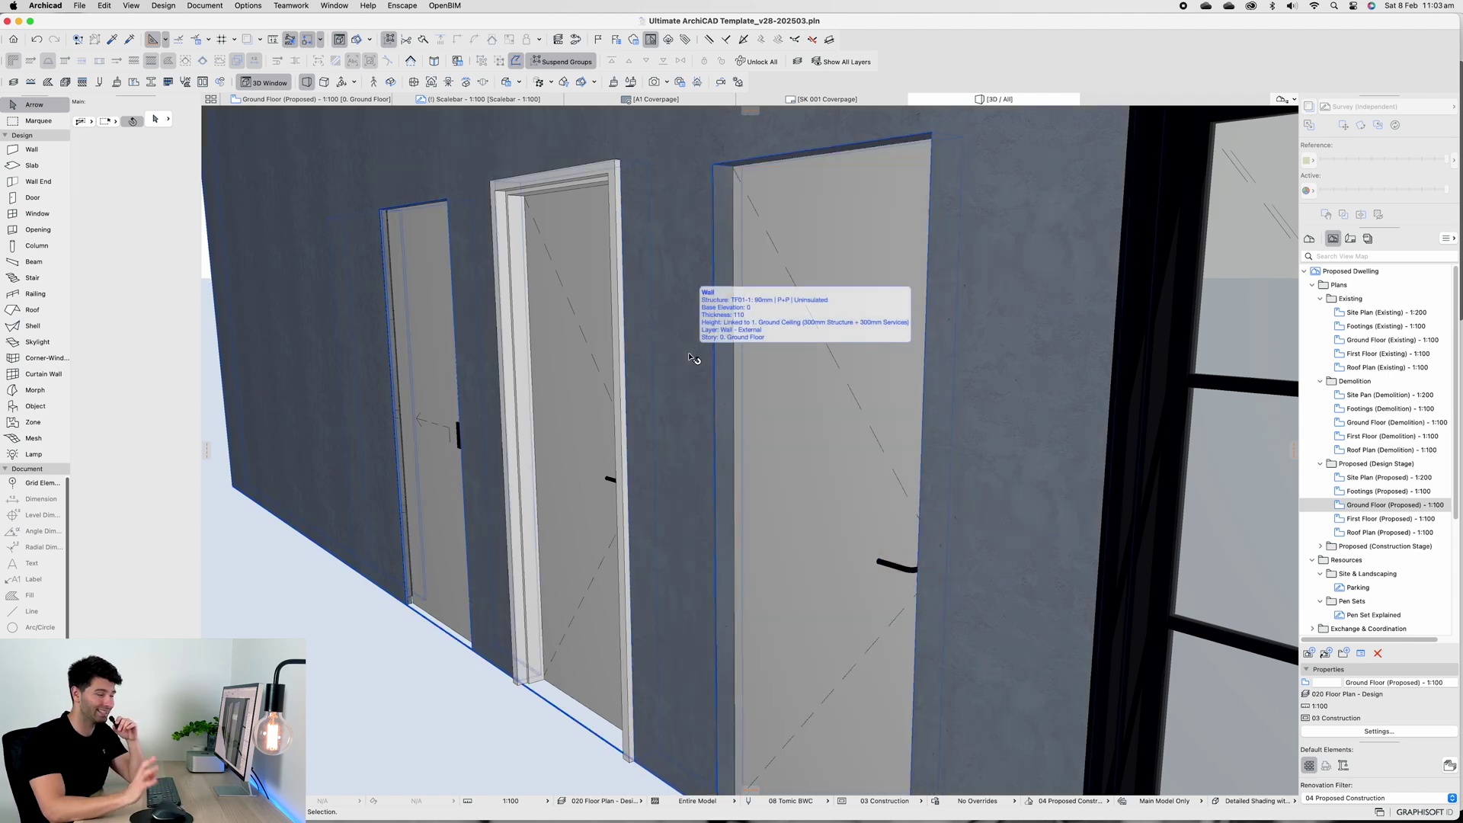
Select the middle and right-hand doors, then show the door beside the glazed one on the Ground Floor plan
{"action": "scroll", "coordinate": [724, 533], "scroll_direction": "down", "scroll_amount": 5}
{"action": "left_click", "coordinate": [729, 593]}
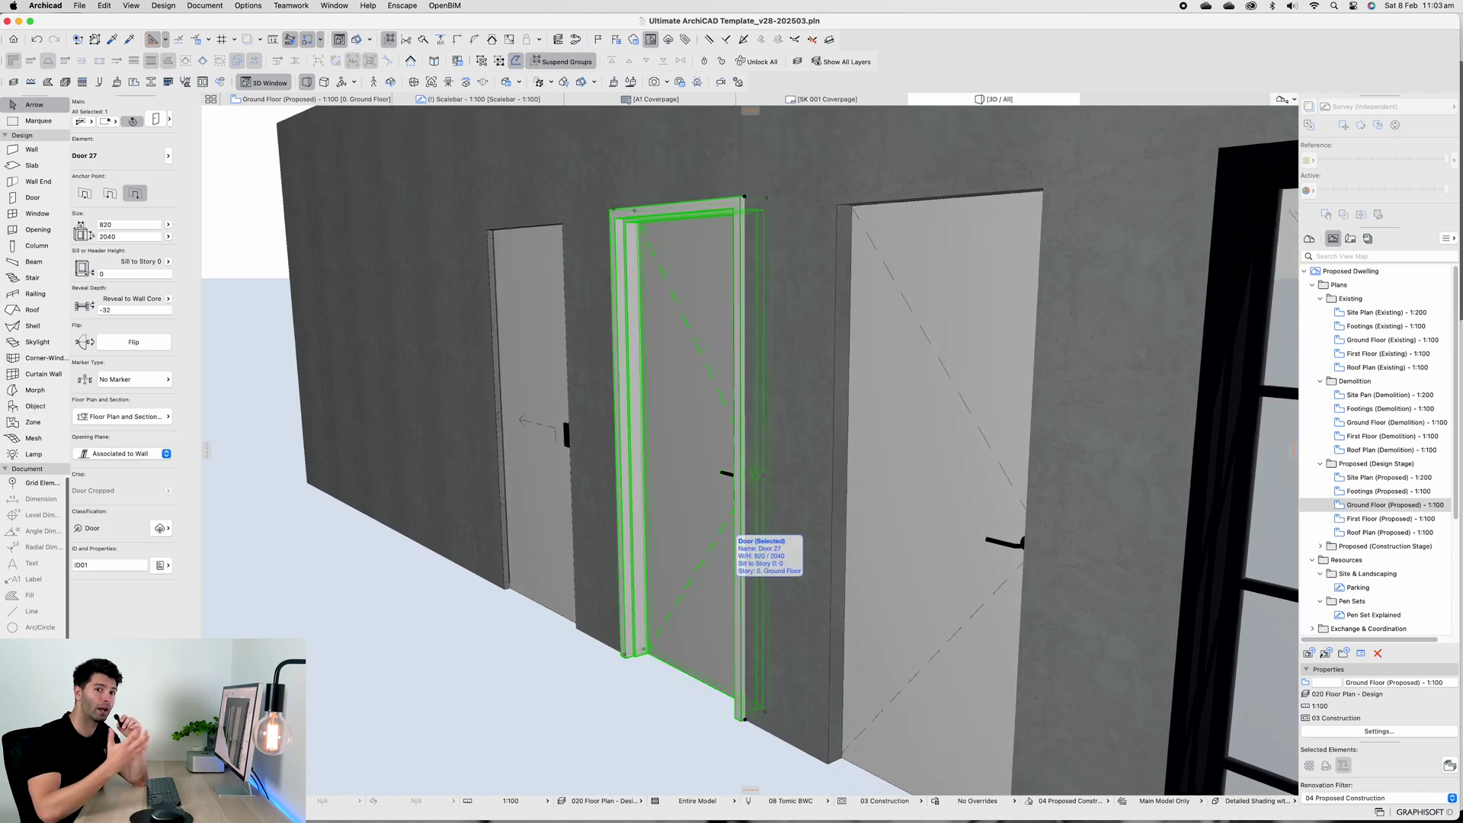
{"action": "left_click", "coordinate": [932, 490]}
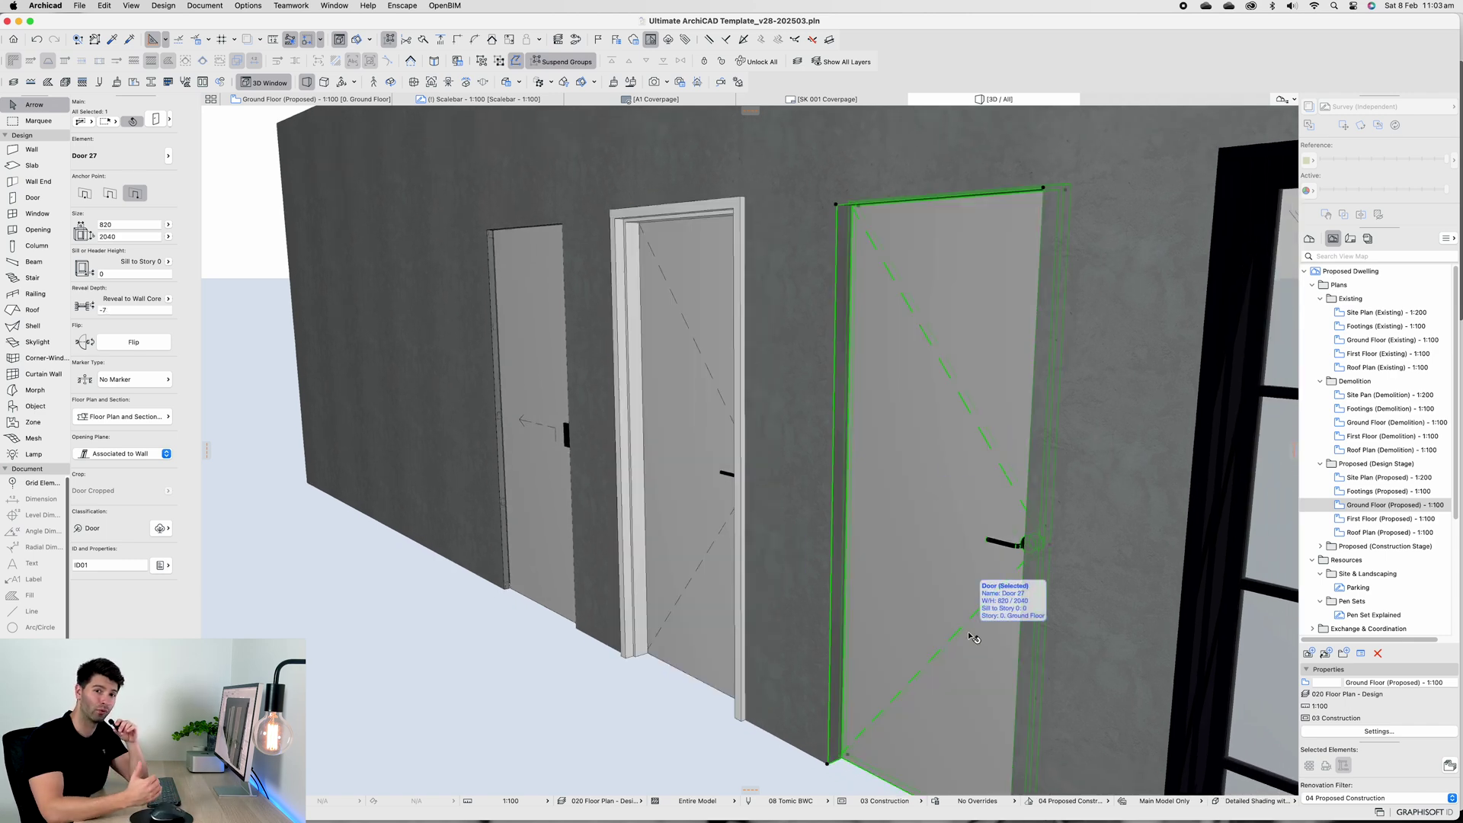
{"action": "middle_click_drag", "start_coordinate": [974, 637], "coordinate": [757, 547]}
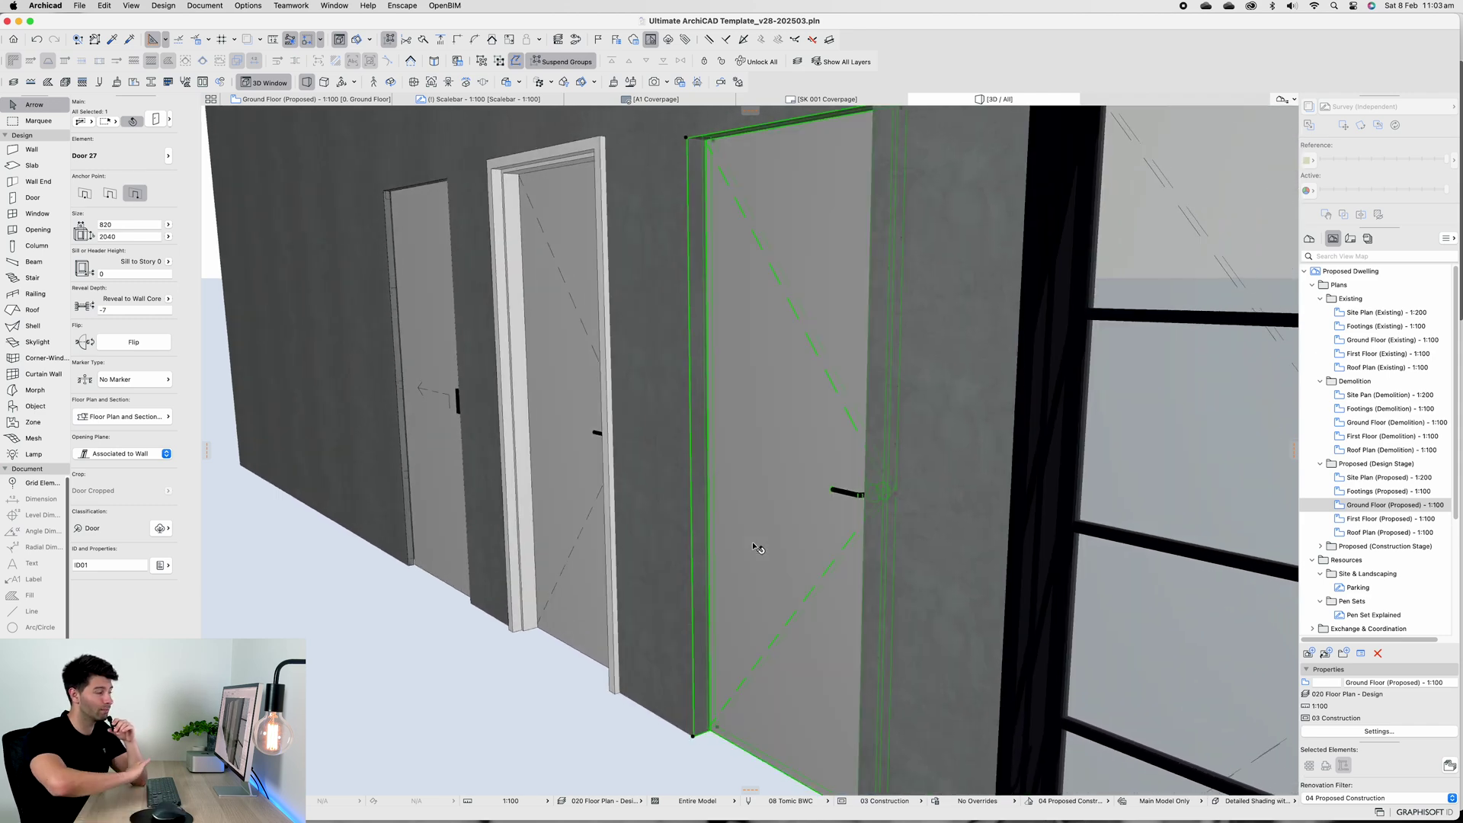
{"action": "key", "text": "Escape"}
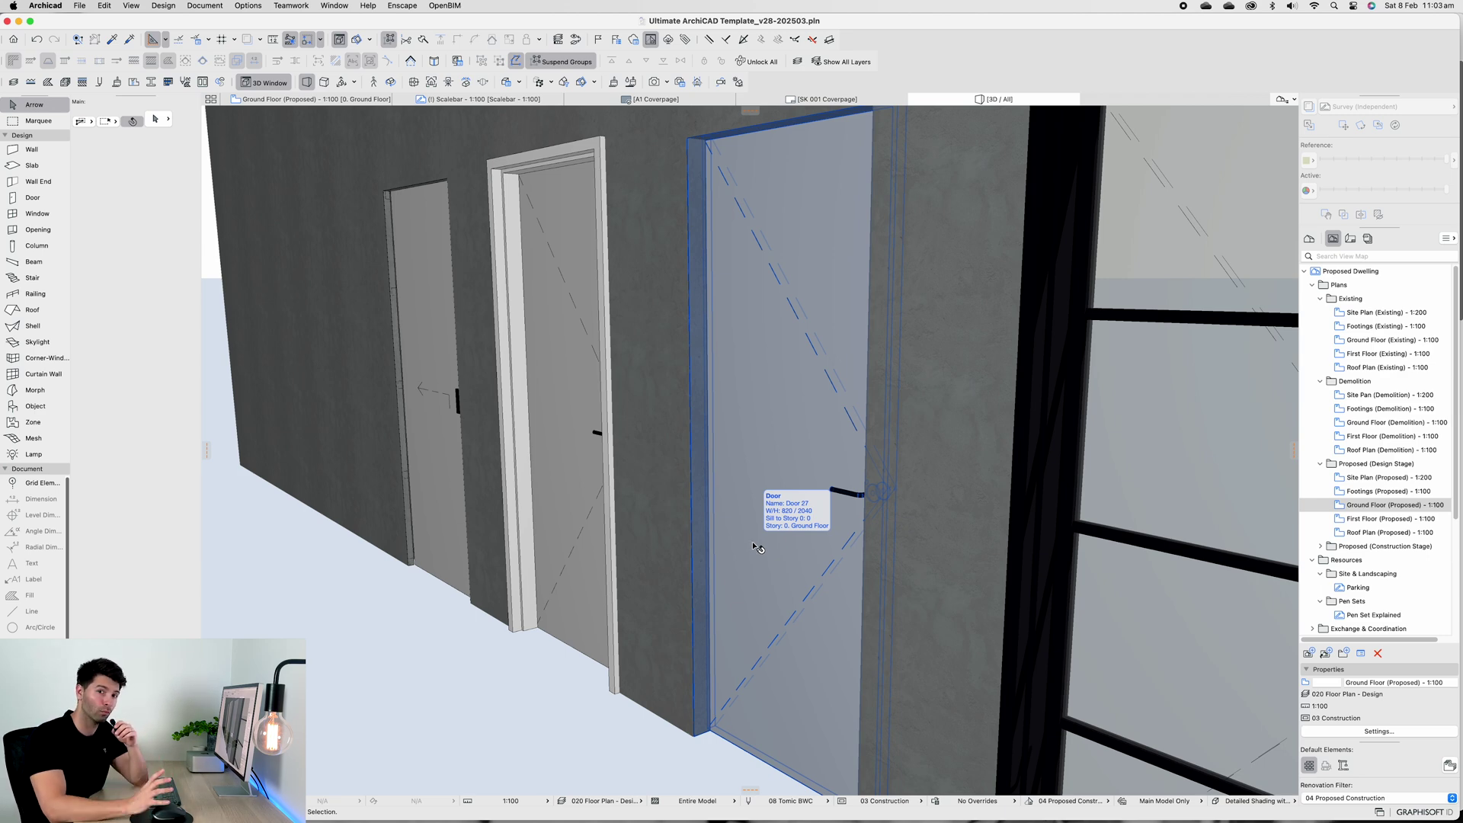
{"action": "left_click", "coordinate": [758, 547]}
{"action": "key", "text": "F2"}
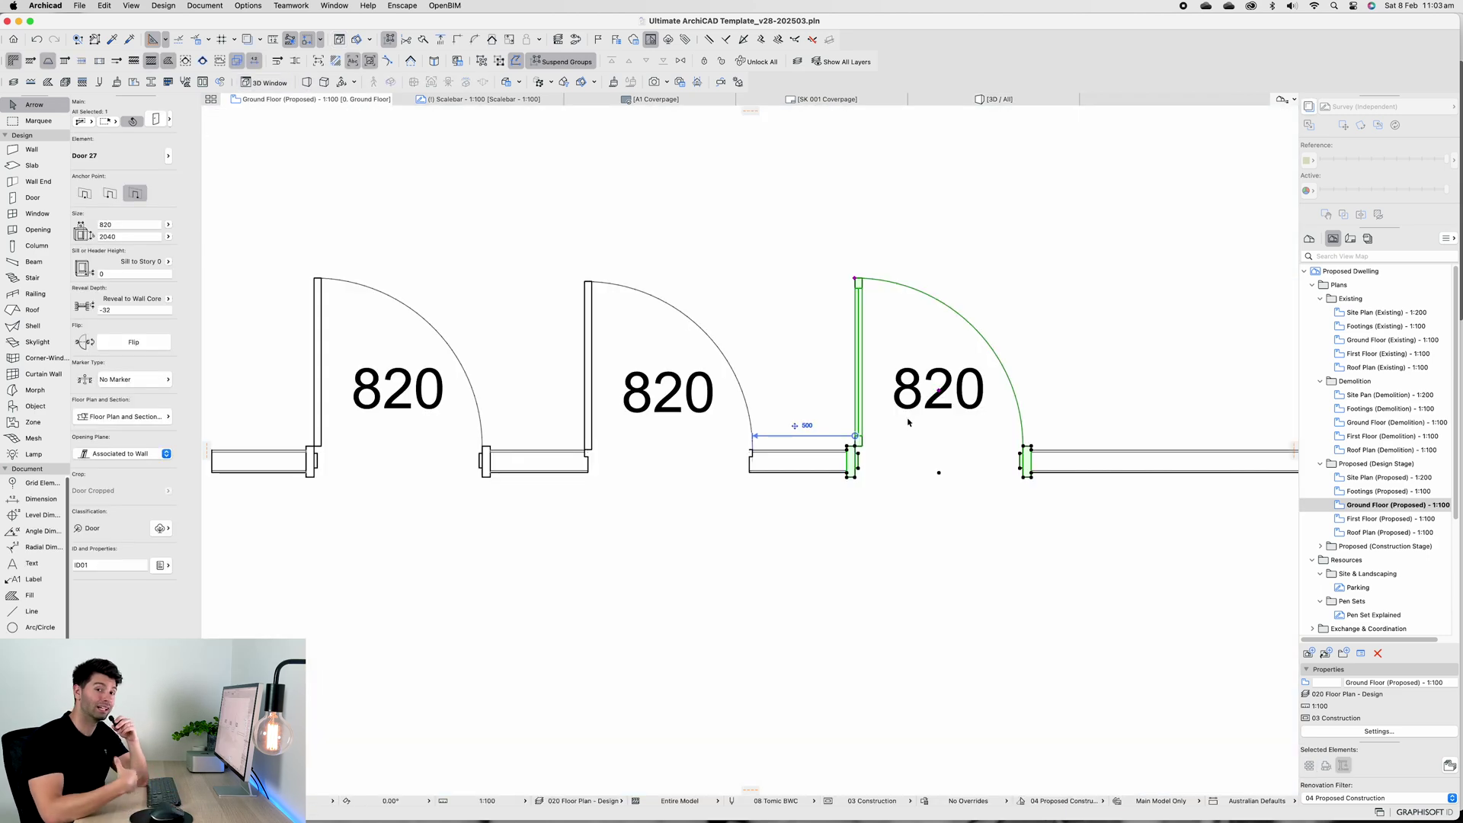
{"action": "scroll", "coordinate": [883, 407], "scroll_direction": "right", "scroll_amount": 5}
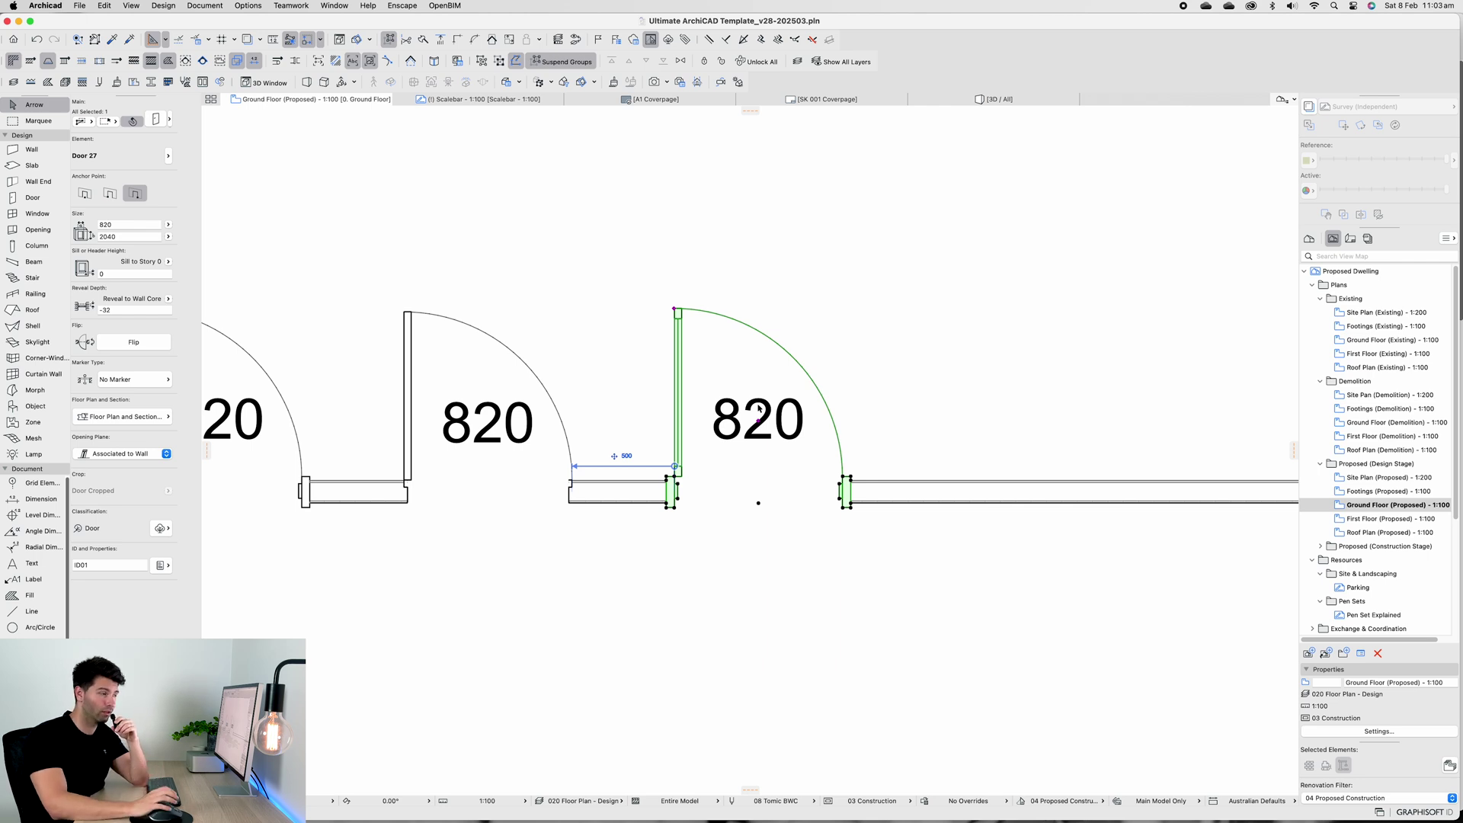
{"action": "mouse_move", "coordinate": [951, 108]}
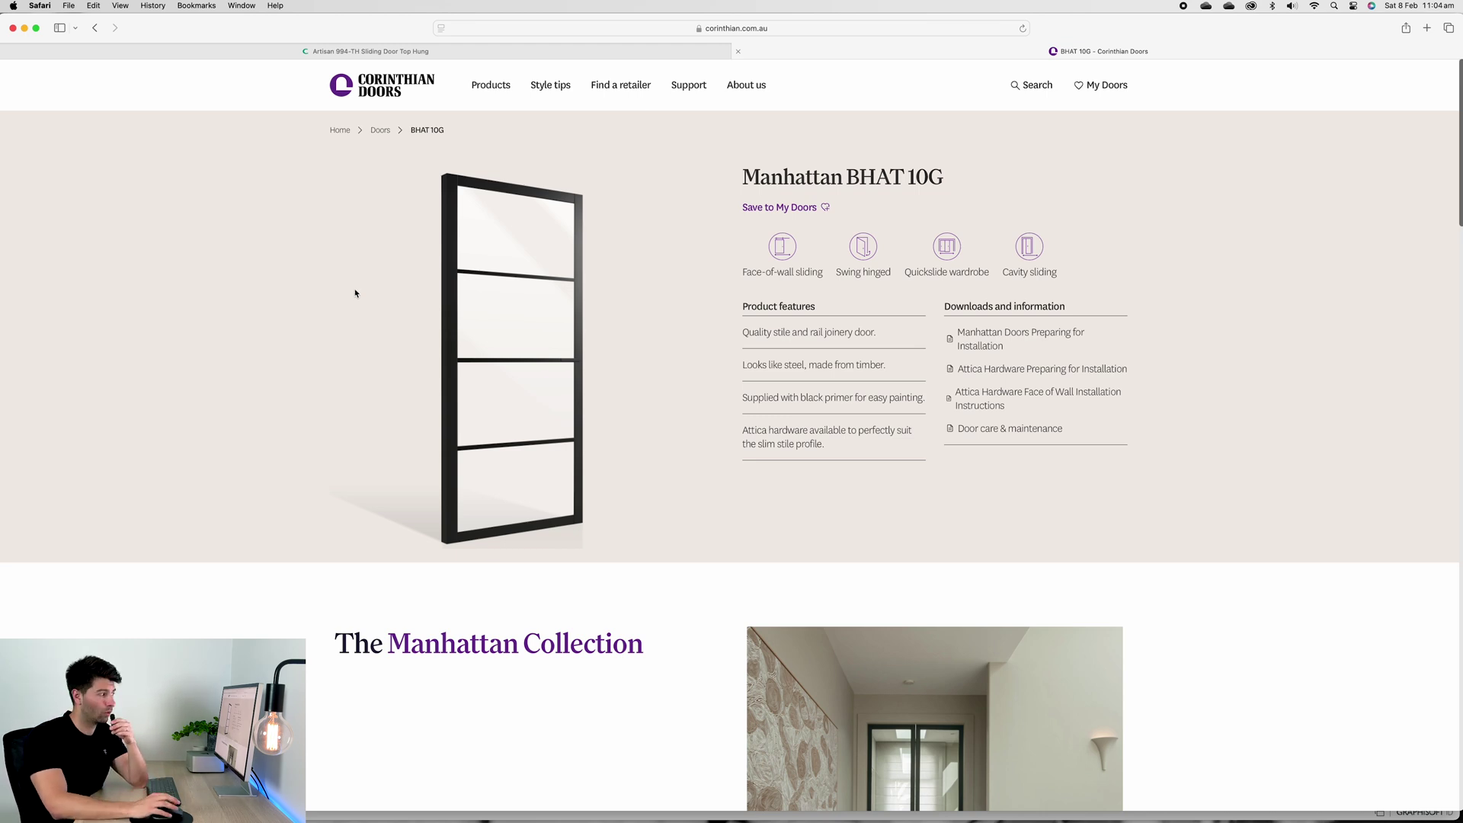
Scroll the Manhattan BHAT 10G page past the collection text to the Attica hardware options
{"action": "scroll", "coordinate": [384, 301], "scroll_direction": "down", "scroll_amount": 1}
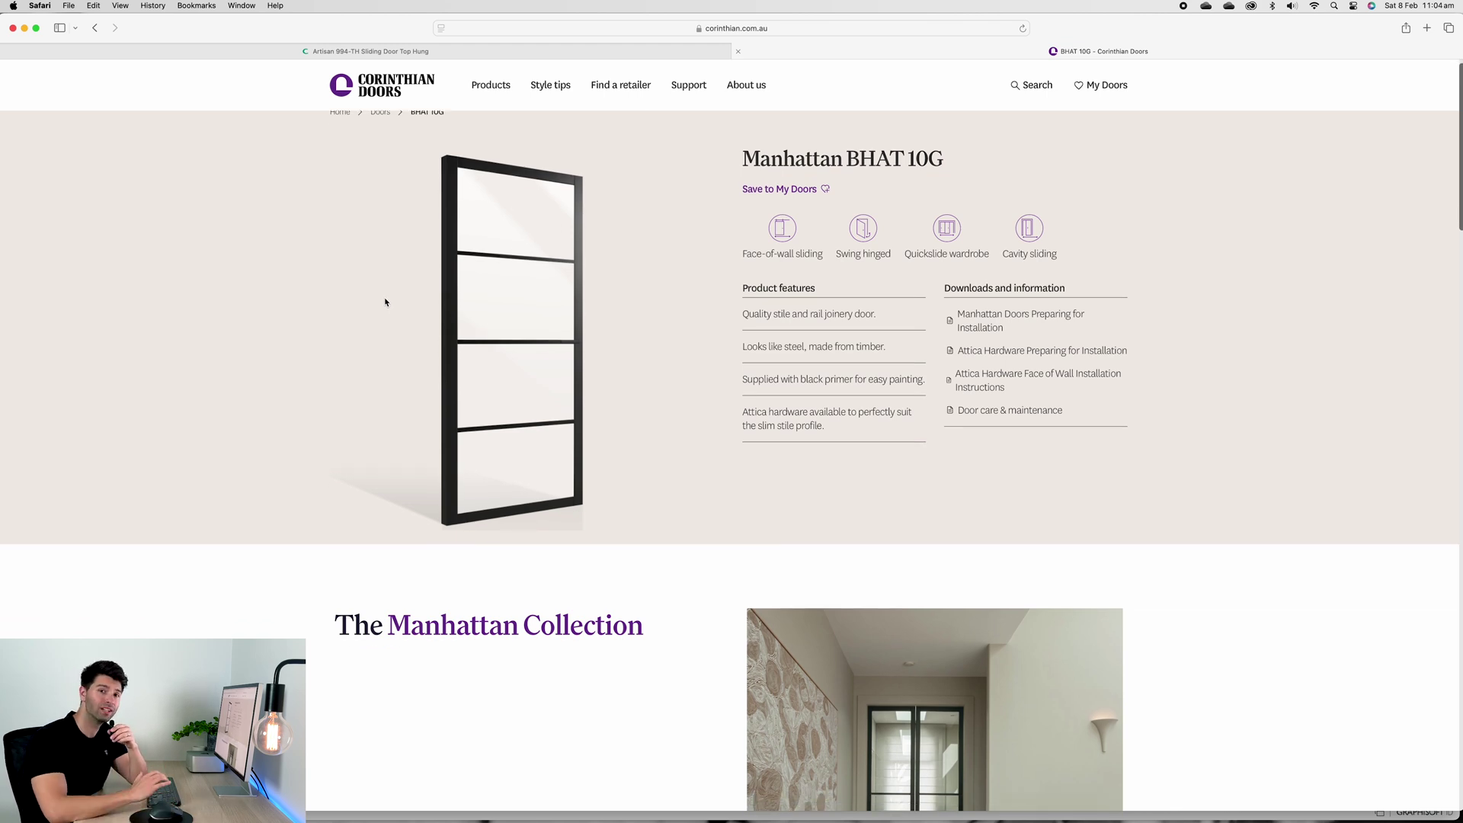
{"action": "scroll", "coordinate": [385, 301], "scroll_direction": "down", "scroll_amount": 5}
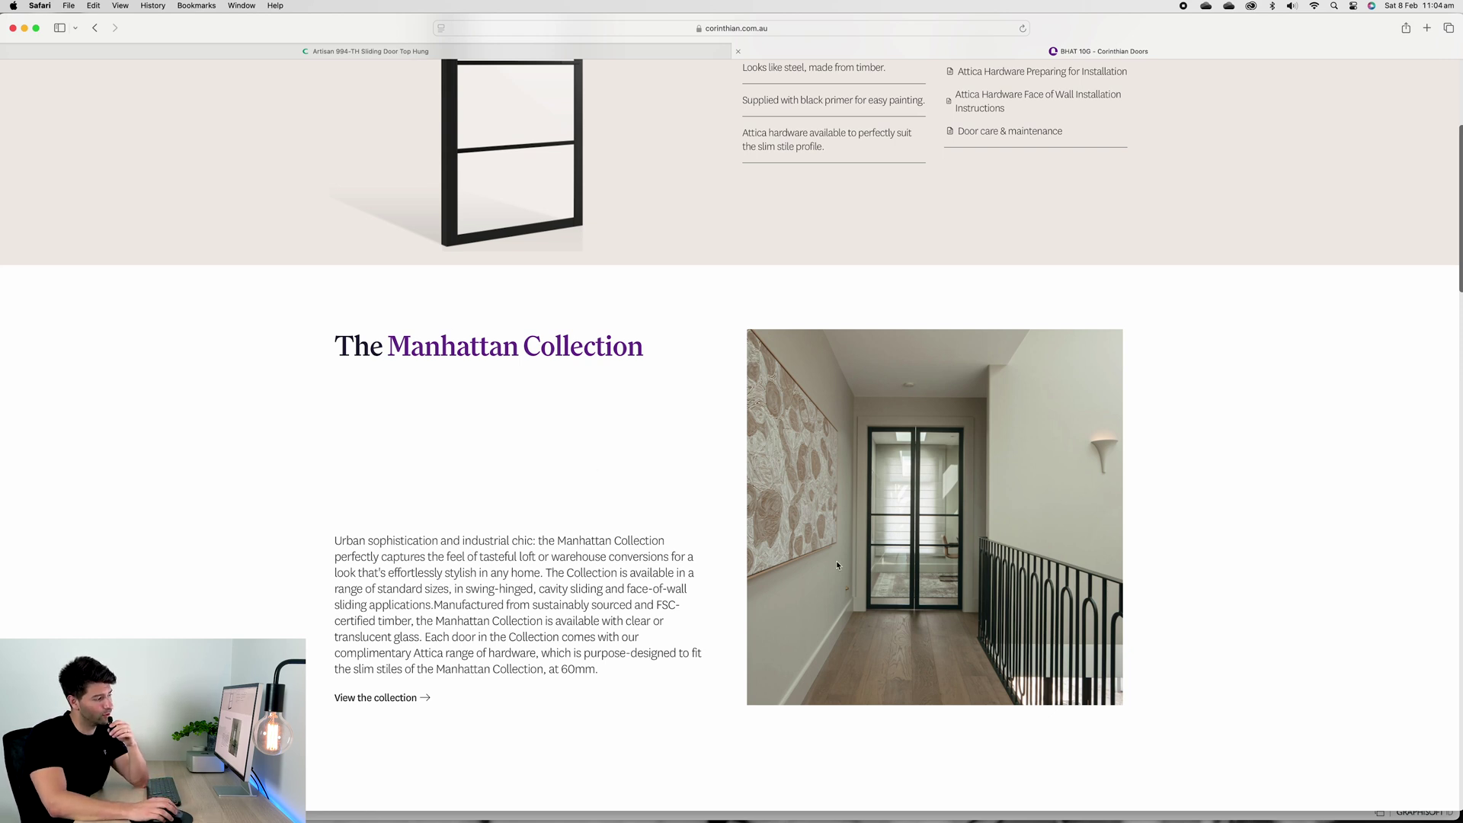
{"action": "scroll", "coordinate": [928, 526], "scroll_direction": "down", "scroll_amount": 1}
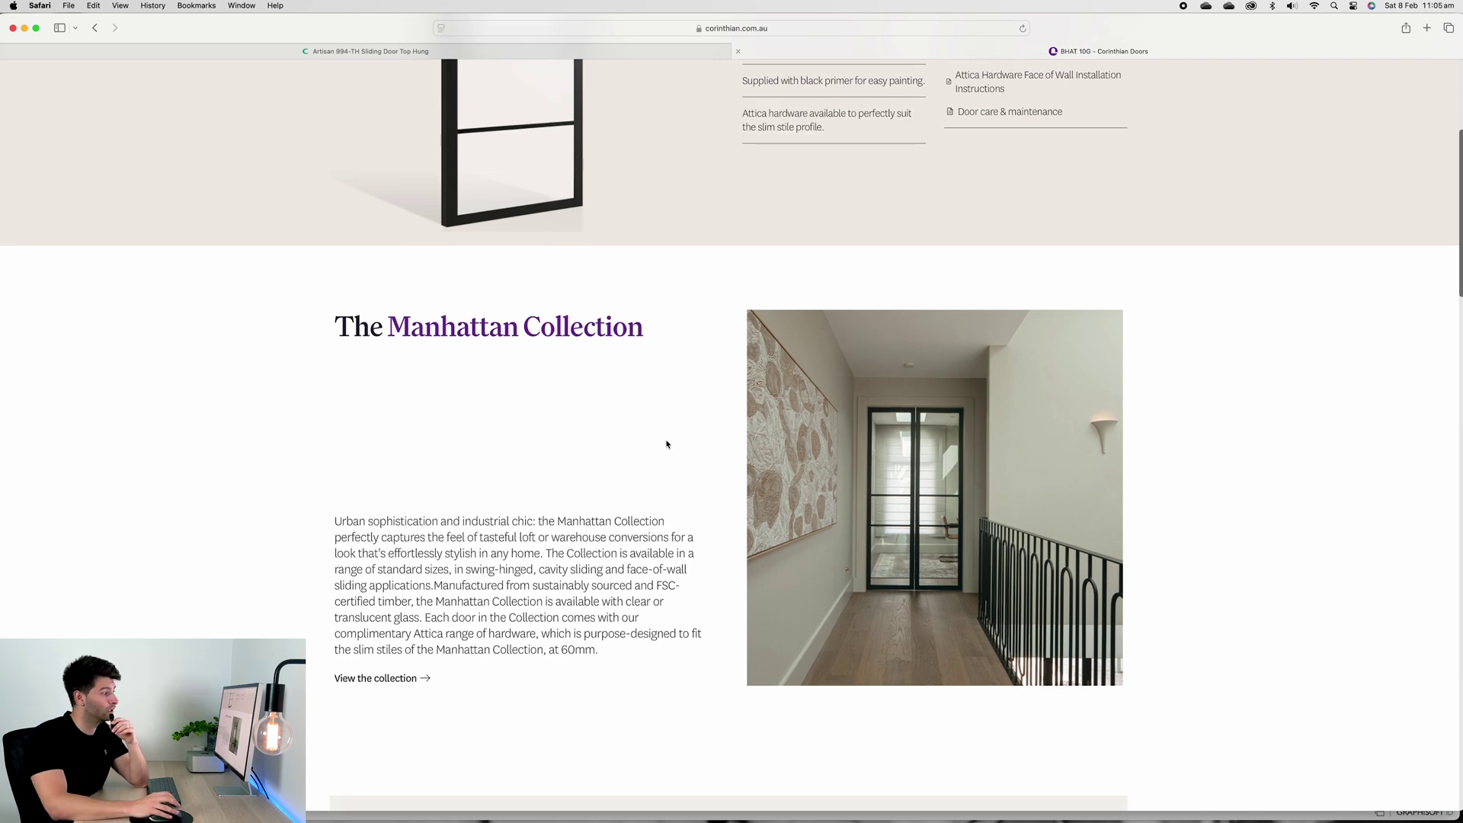
{"action": "scroll", "coordinate": [666, 444], "scroll_direction": "up", "scroll_amount": 10}
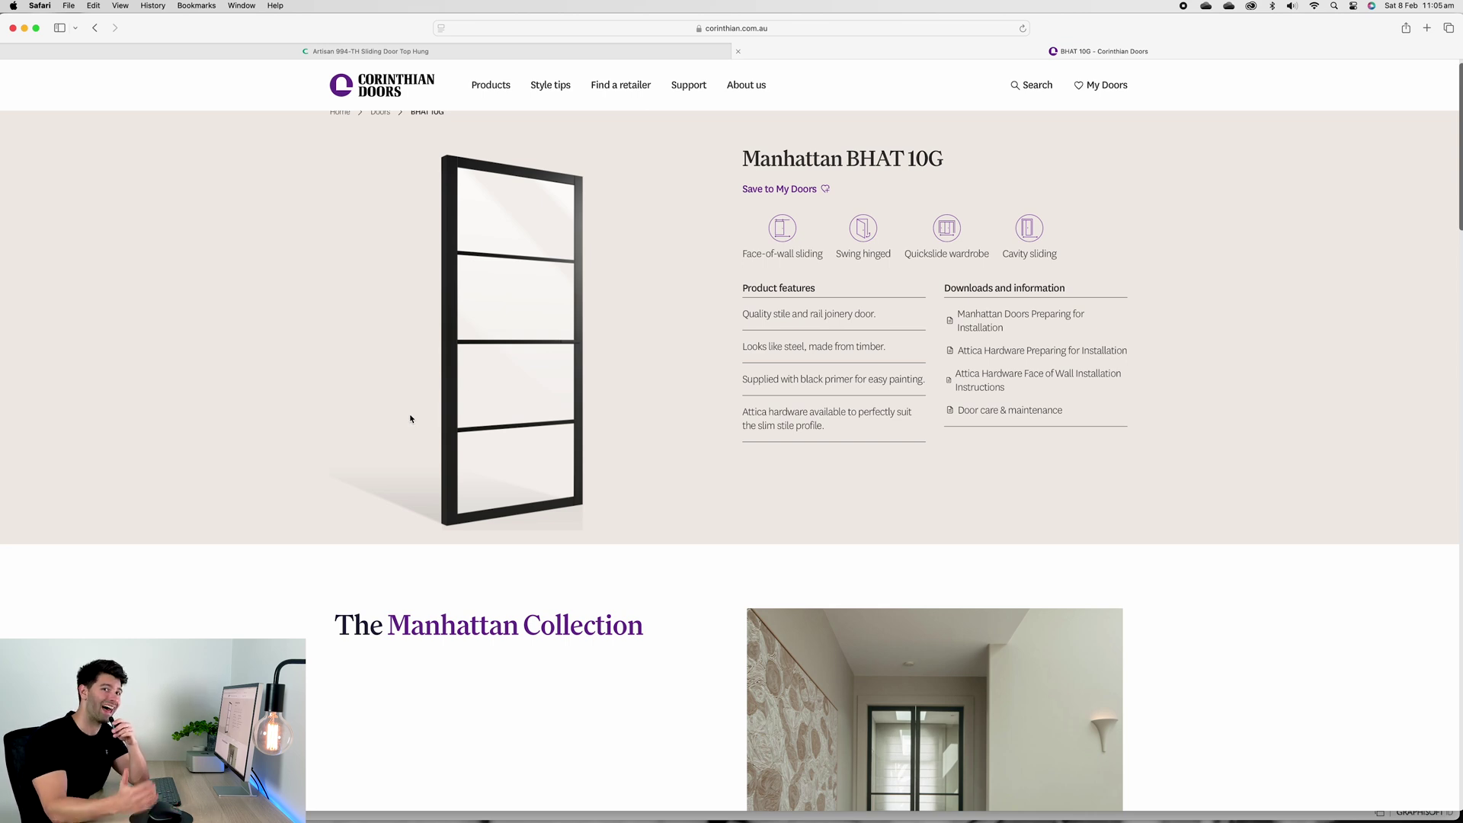
{"action": "scroll", "coordinate": [410, 415], "scroll_direction": "down", "scroll_amount": 3}
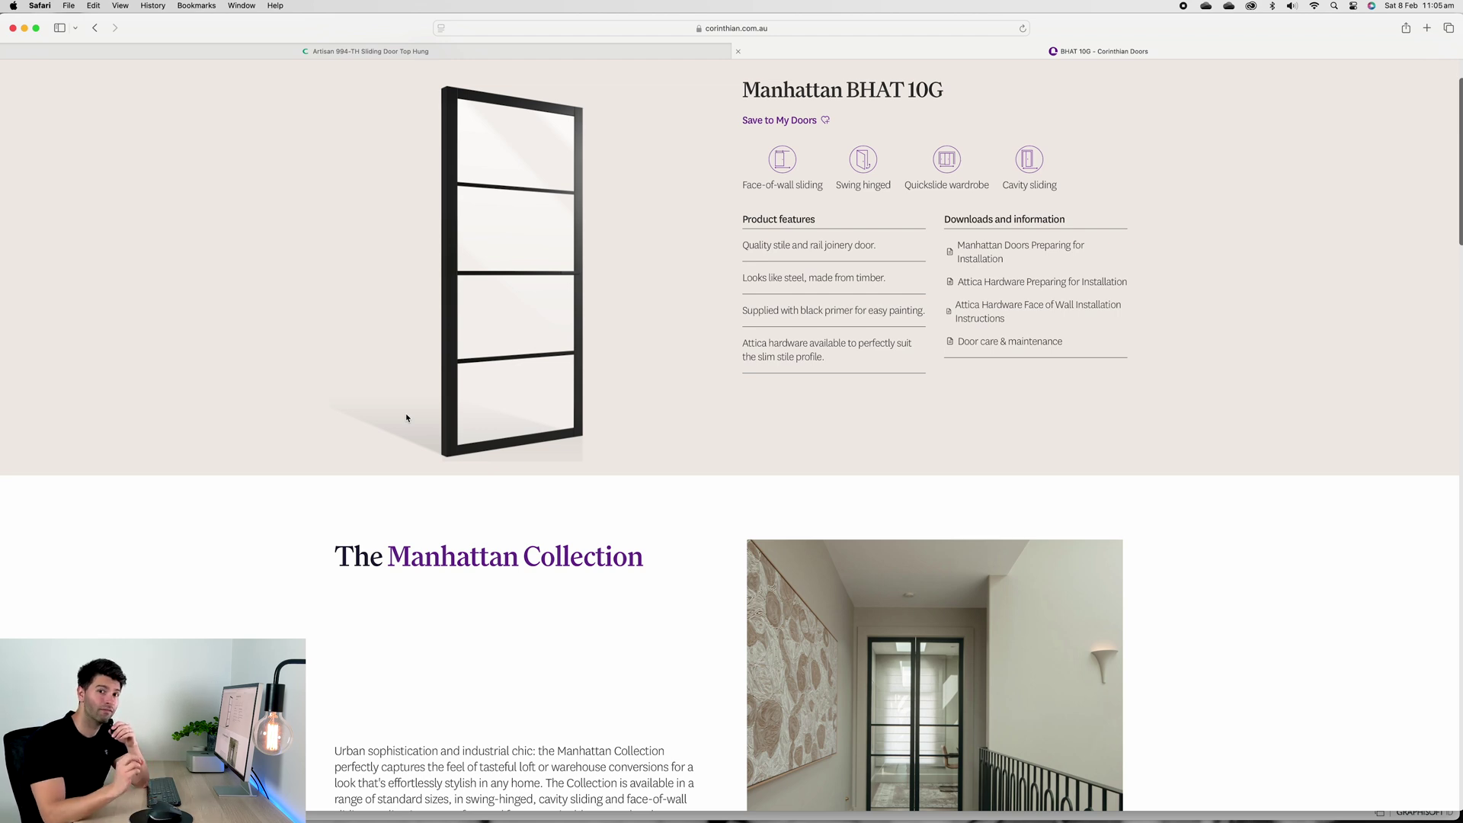
{"action": "scroll", "coordinate": [407, 418], "scroll_direction": "down", "scroll_amount": 10}
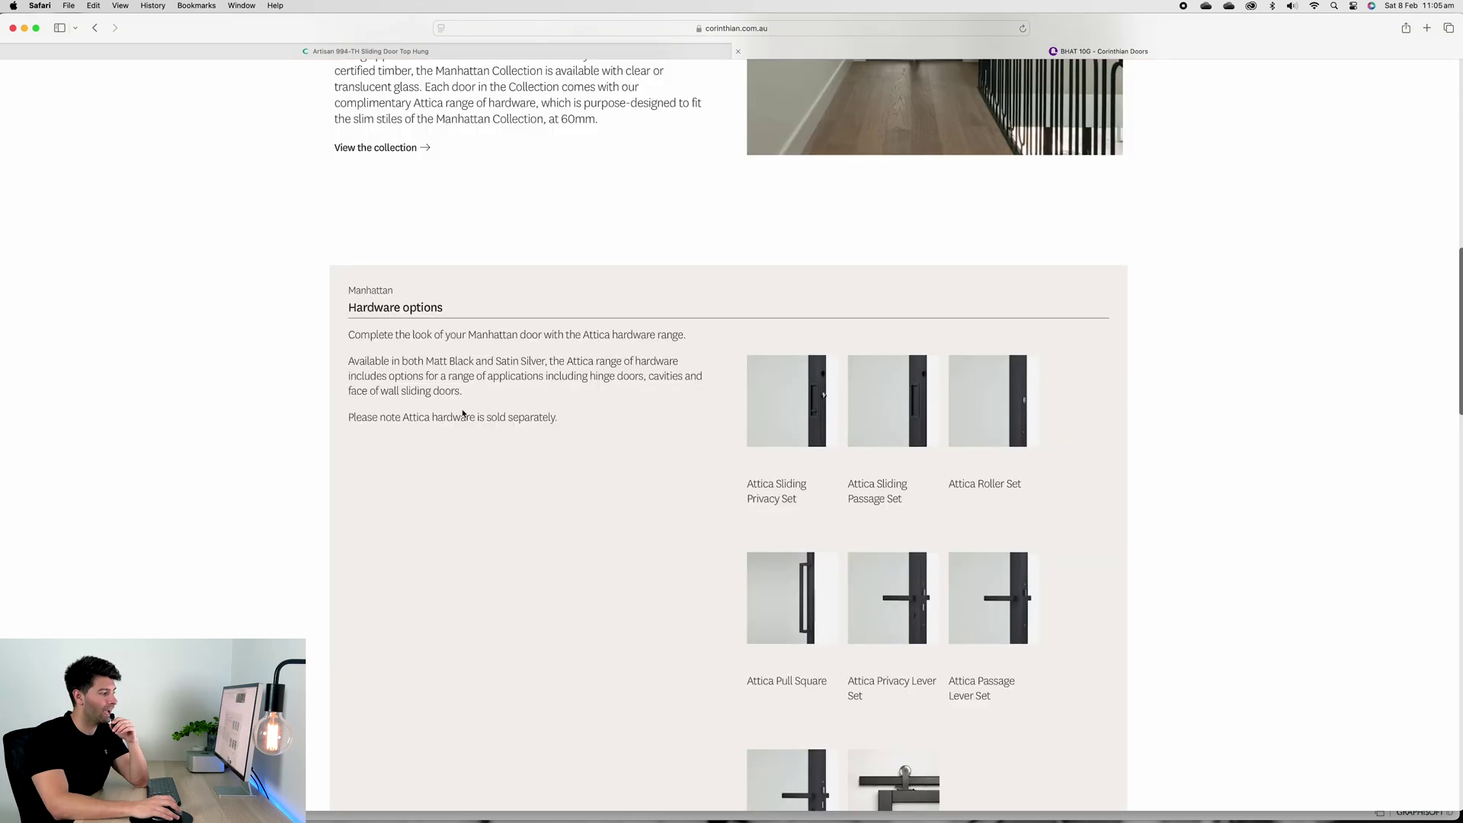
{"action": "scroll", "coordinate": [501, 421], "scroll_direction": "down", "scroll_amount": 5}
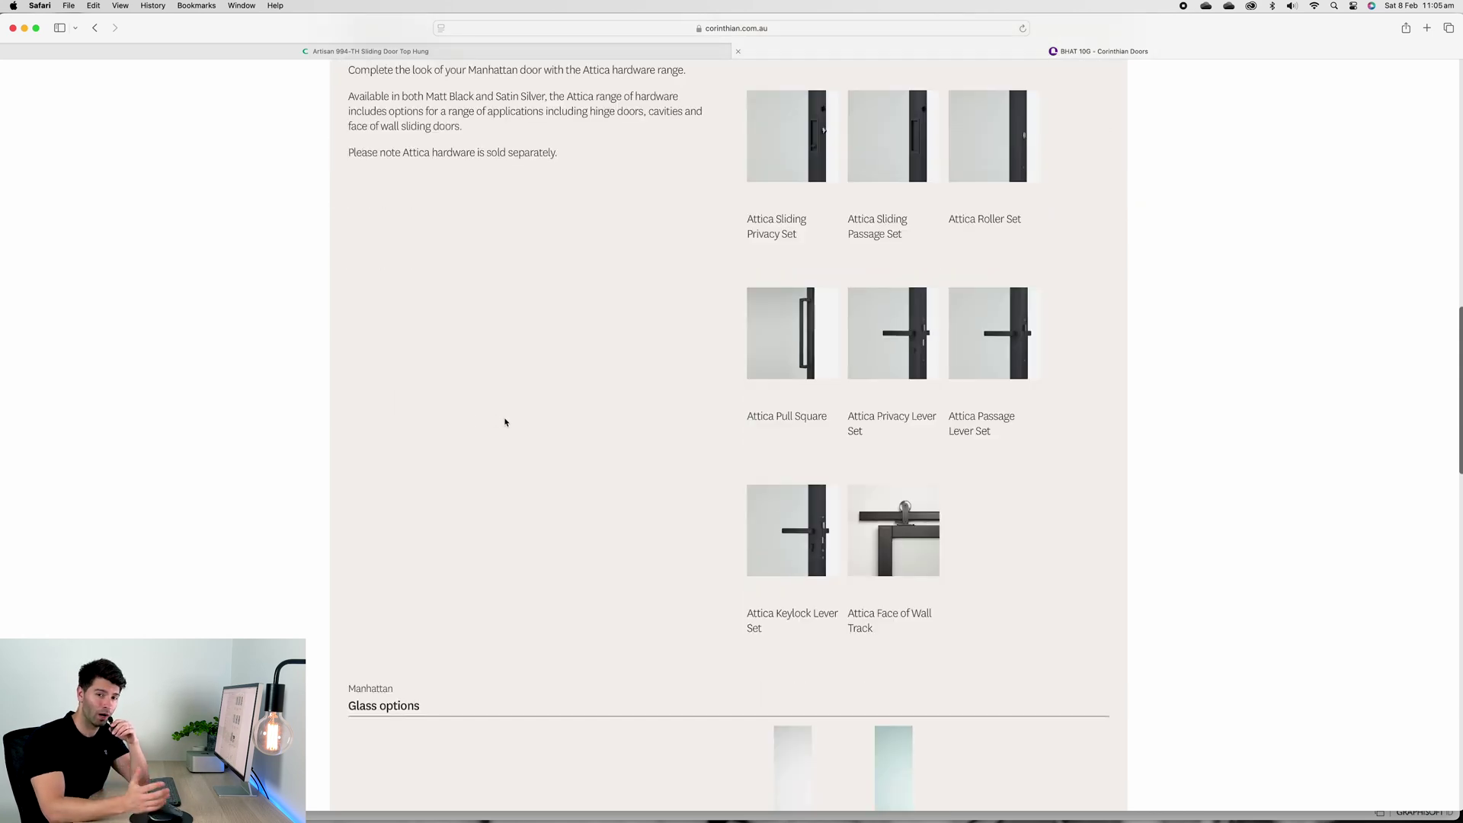
Return to the Archicad floor plan and open the selected Door 27's settings
{"action": "scroll", "coordinate": [502, 421], "scroll_direction": "down", "scroll_amount": 3}
{"action": "key", "text": "super+Tab"}
{"action": "mouse_move", "coordinate": [994, 107]}
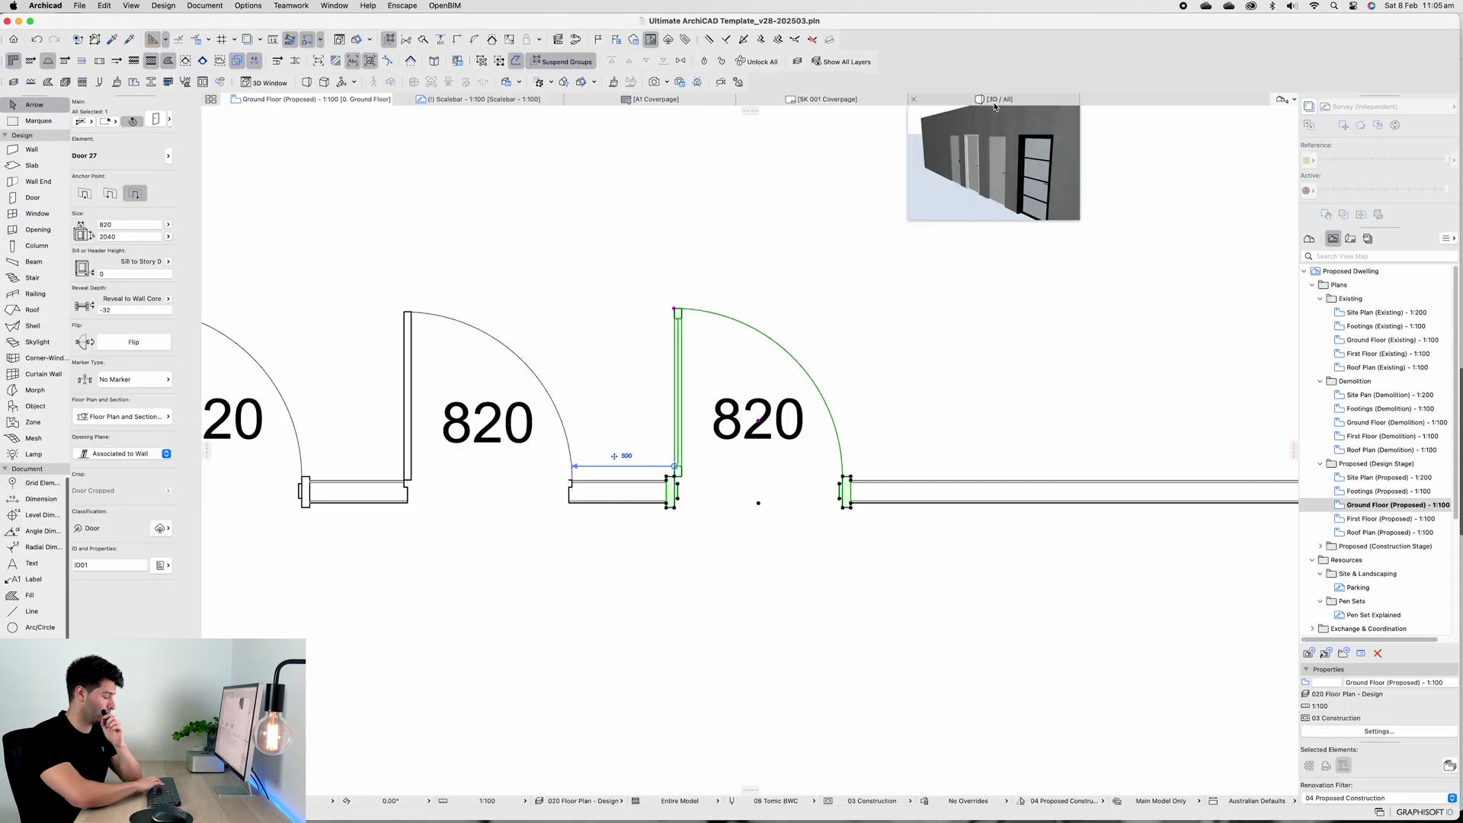
{"action": "key", "text": "super+t"}
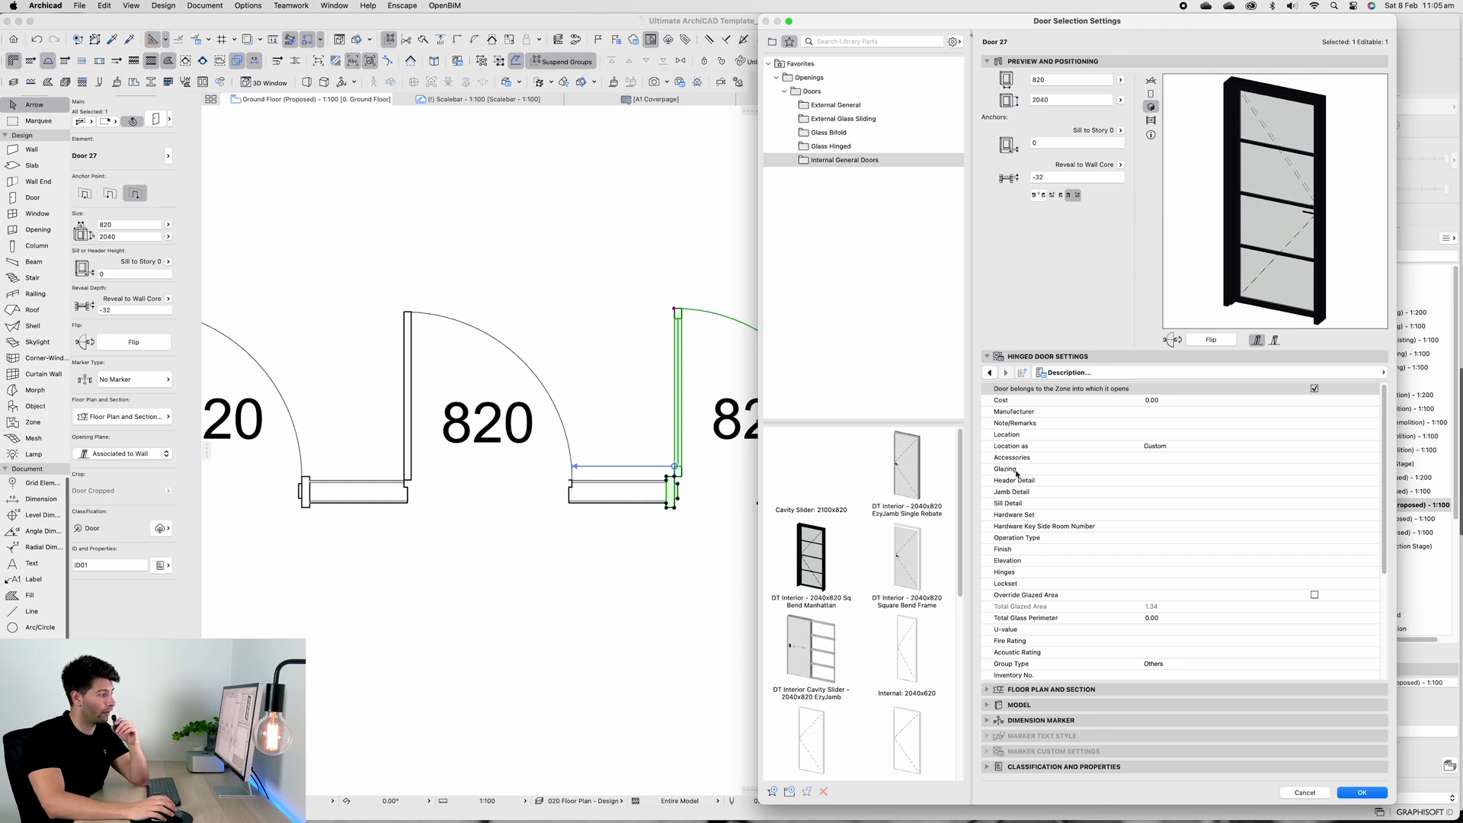
Review Door 27's frame and leaf, opening and leaf style pages, ending on Model Attributes
{"action": "mouse_move", "coordinate": [896, 493]}
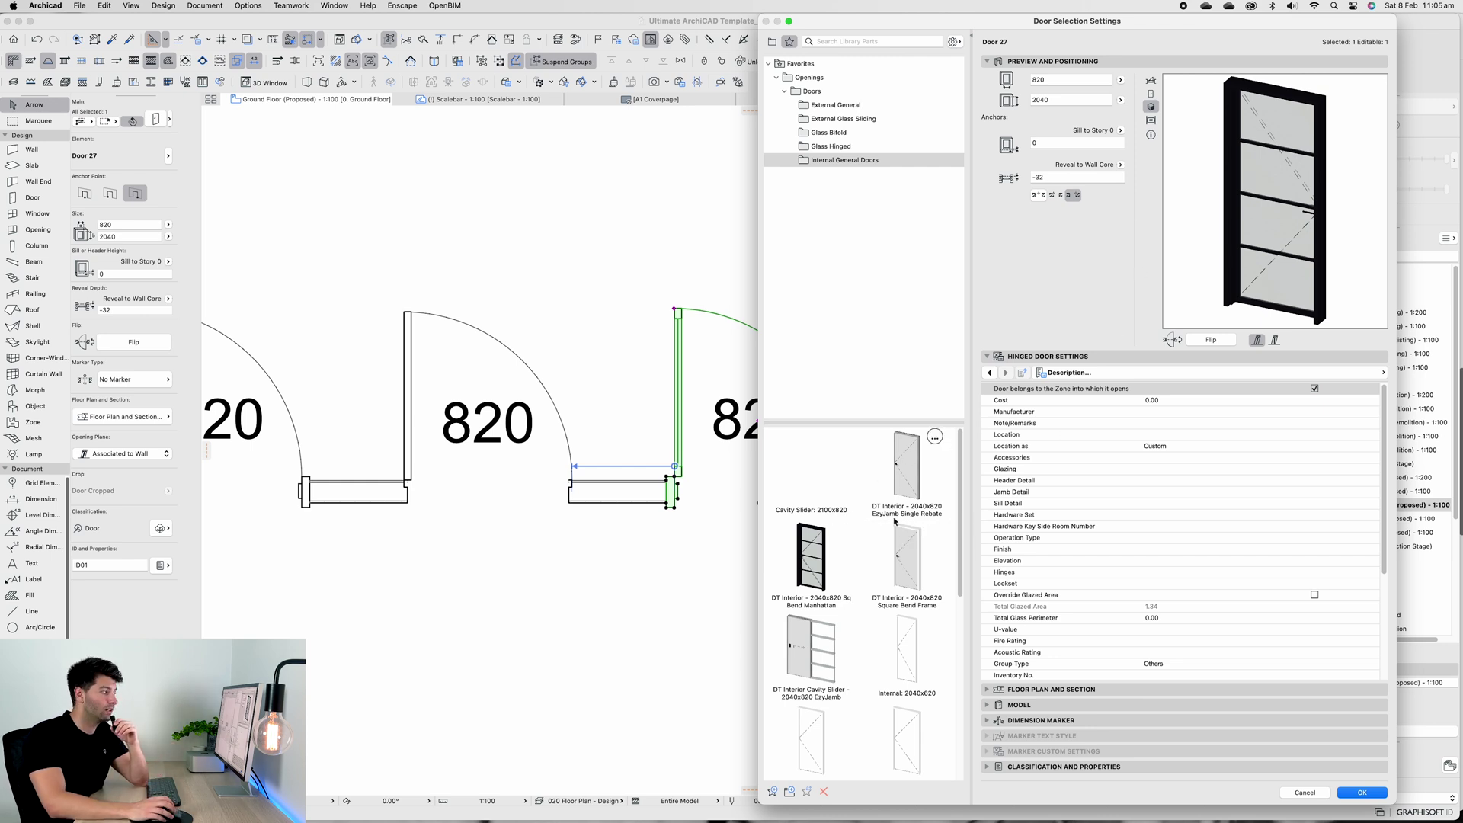
{"action": "mouse_move", "coordinate": [853, 562]}
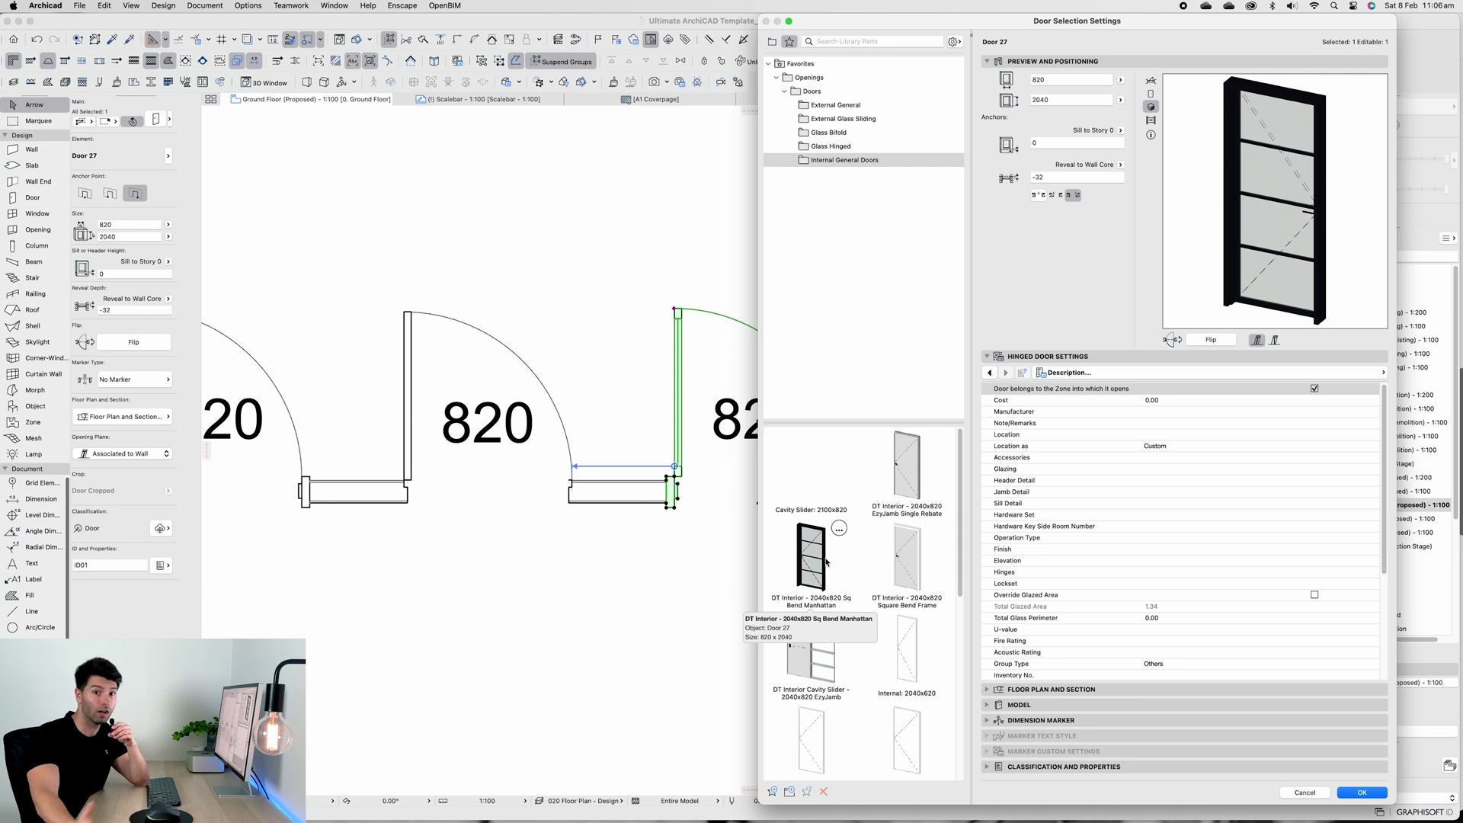
{"action": "left_click", "coordinate": [826, 562]}
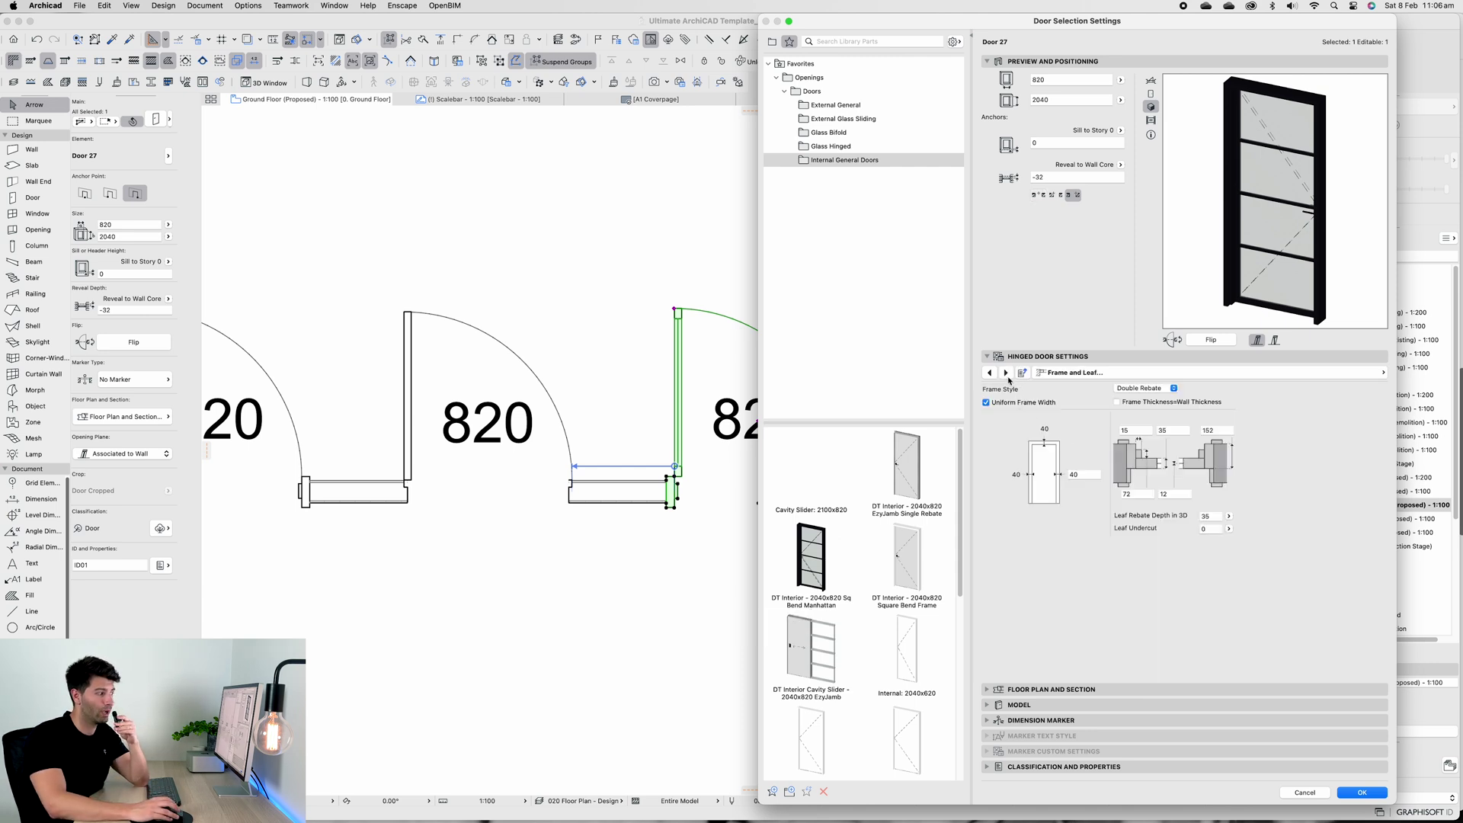
{"action": "left_click", "coordinate": [1037, 374]}
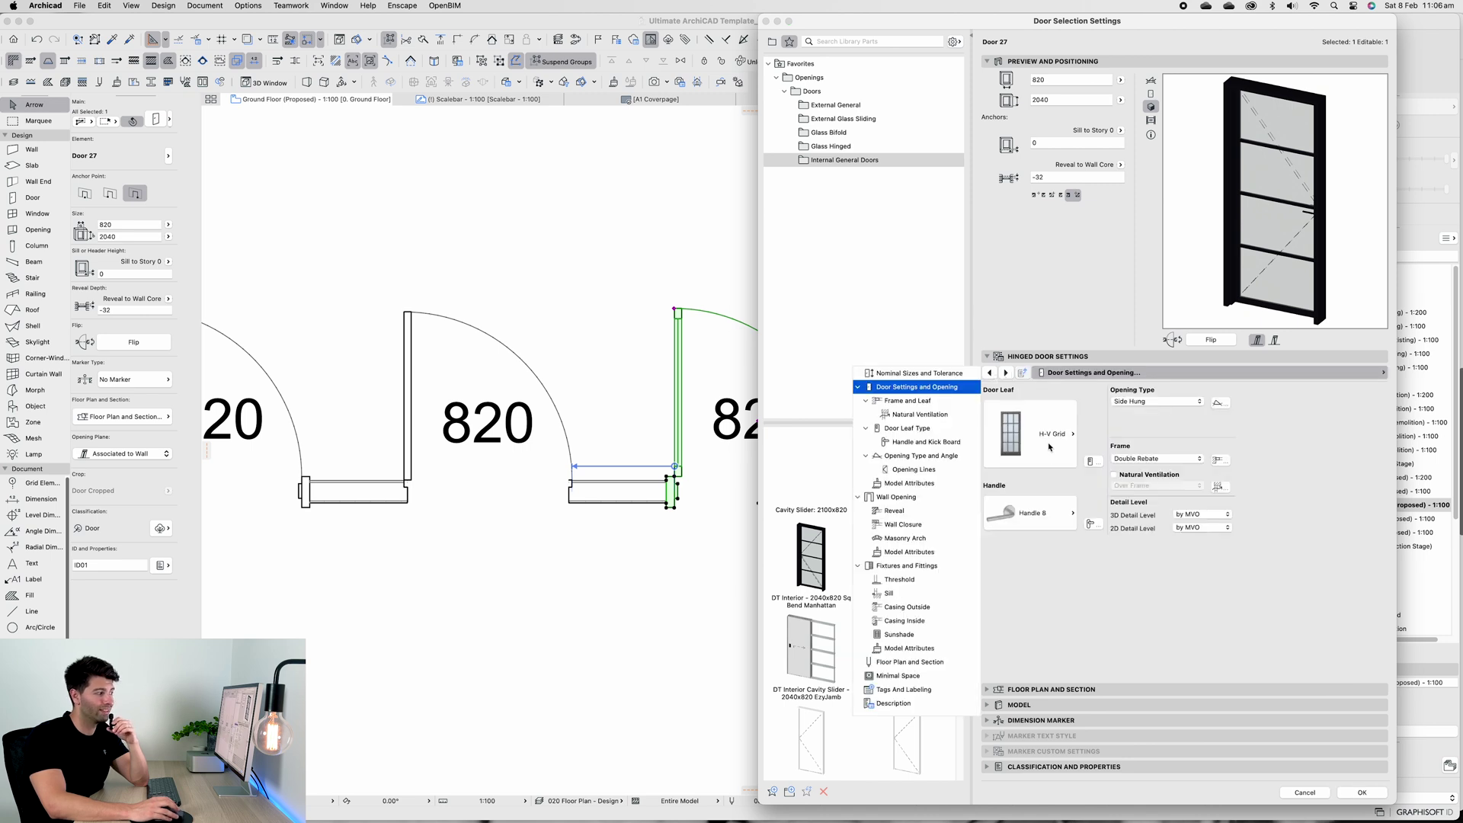
{"action": "left_click", "coordinate": [1055, 449]}
{"action": "left_click", "coordinate": [1090, 462]}
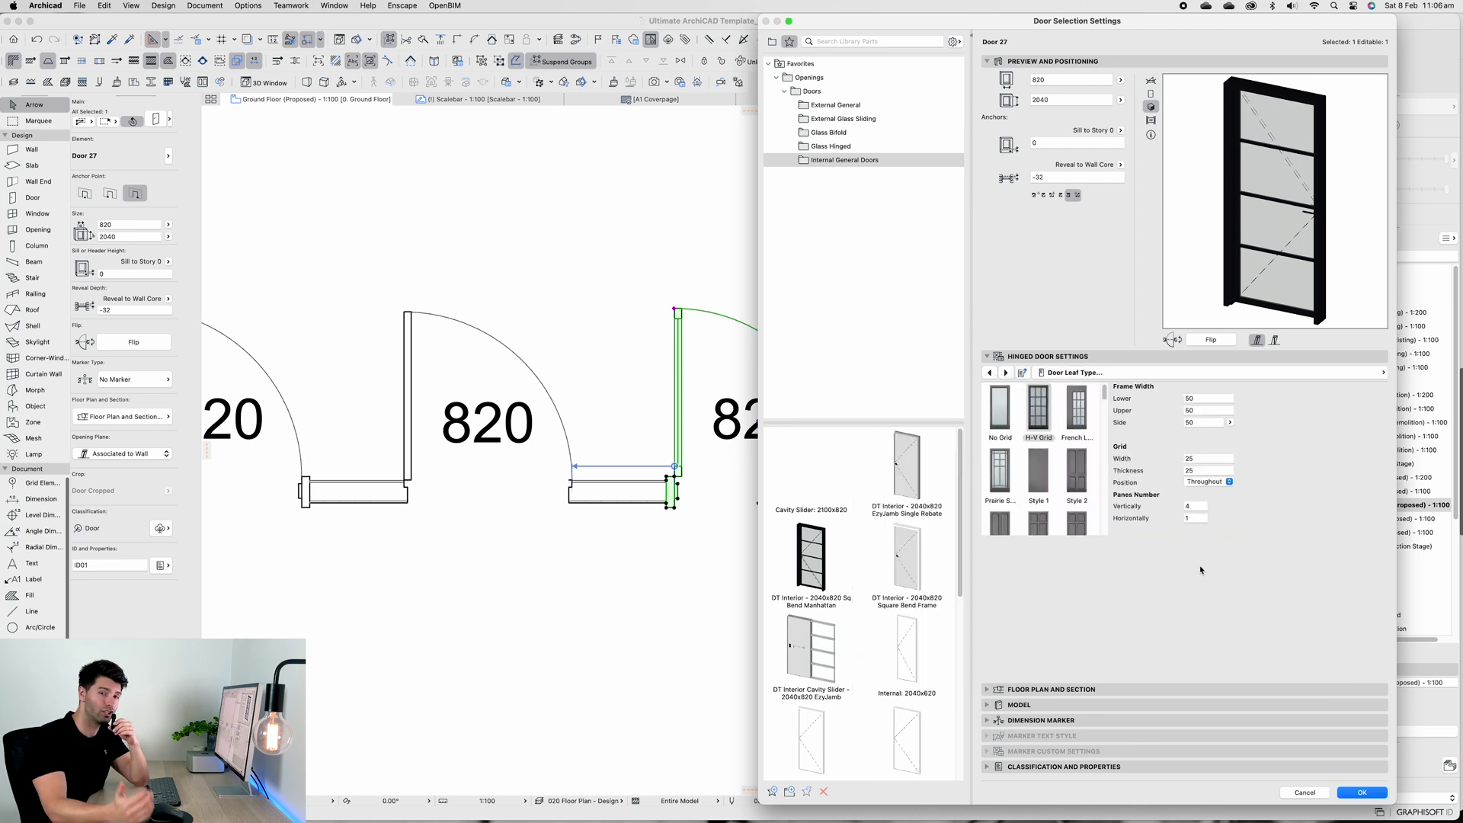
{"action": "left_click", "coordinate": [1193, 373]}
{"action": "left_click", "coordinate": [915, 483]}
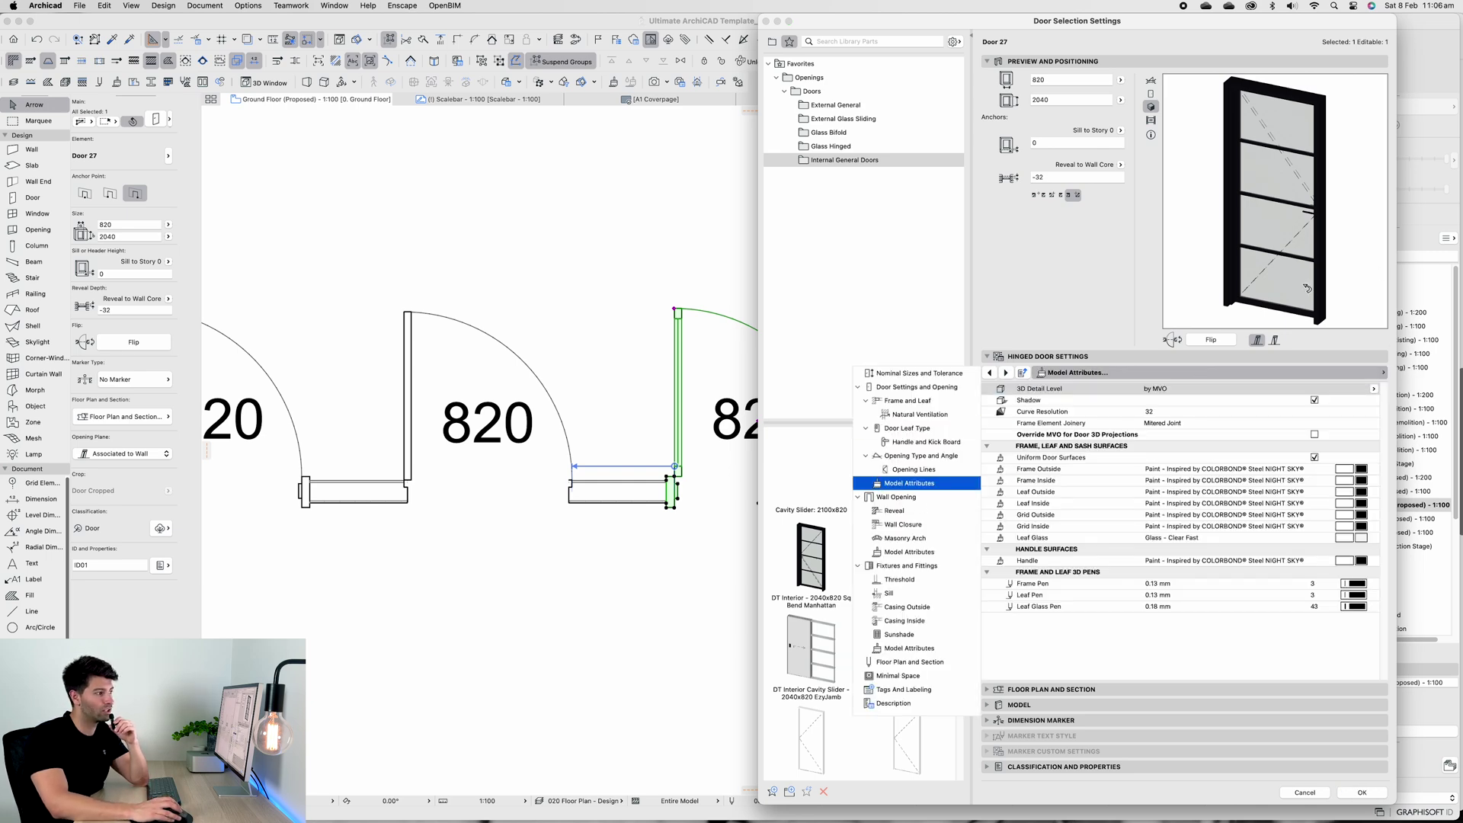
{"action": "key", "text": "Return"}
{"action": "key", "text": "F3"}
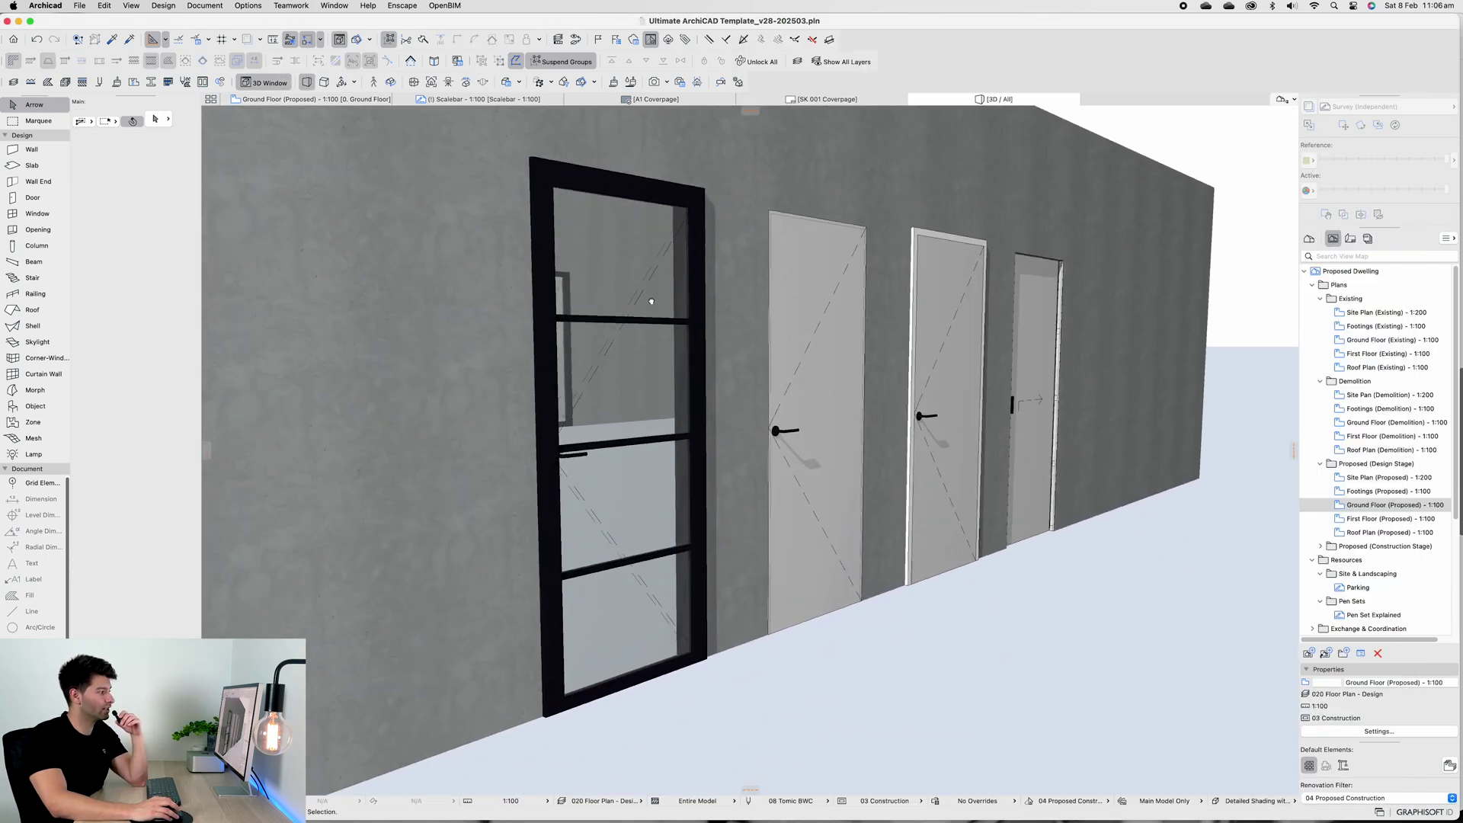
{"action": "scroll", "coordinate": [681, 324], "scroll_direction": "down", "scroll_amount": 3}
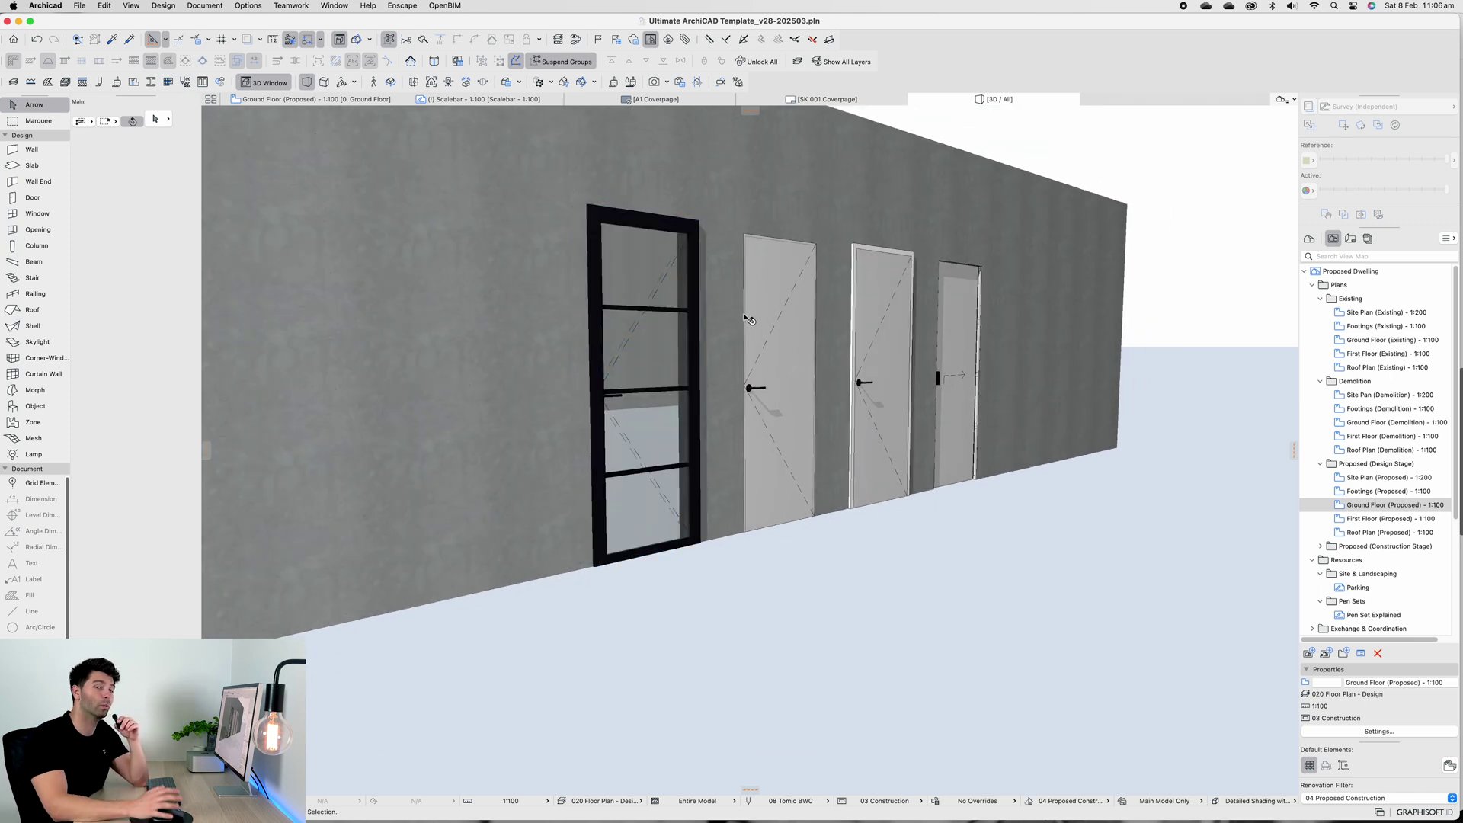
{"action": "mouse_move", "coordinate": [725, 318]}
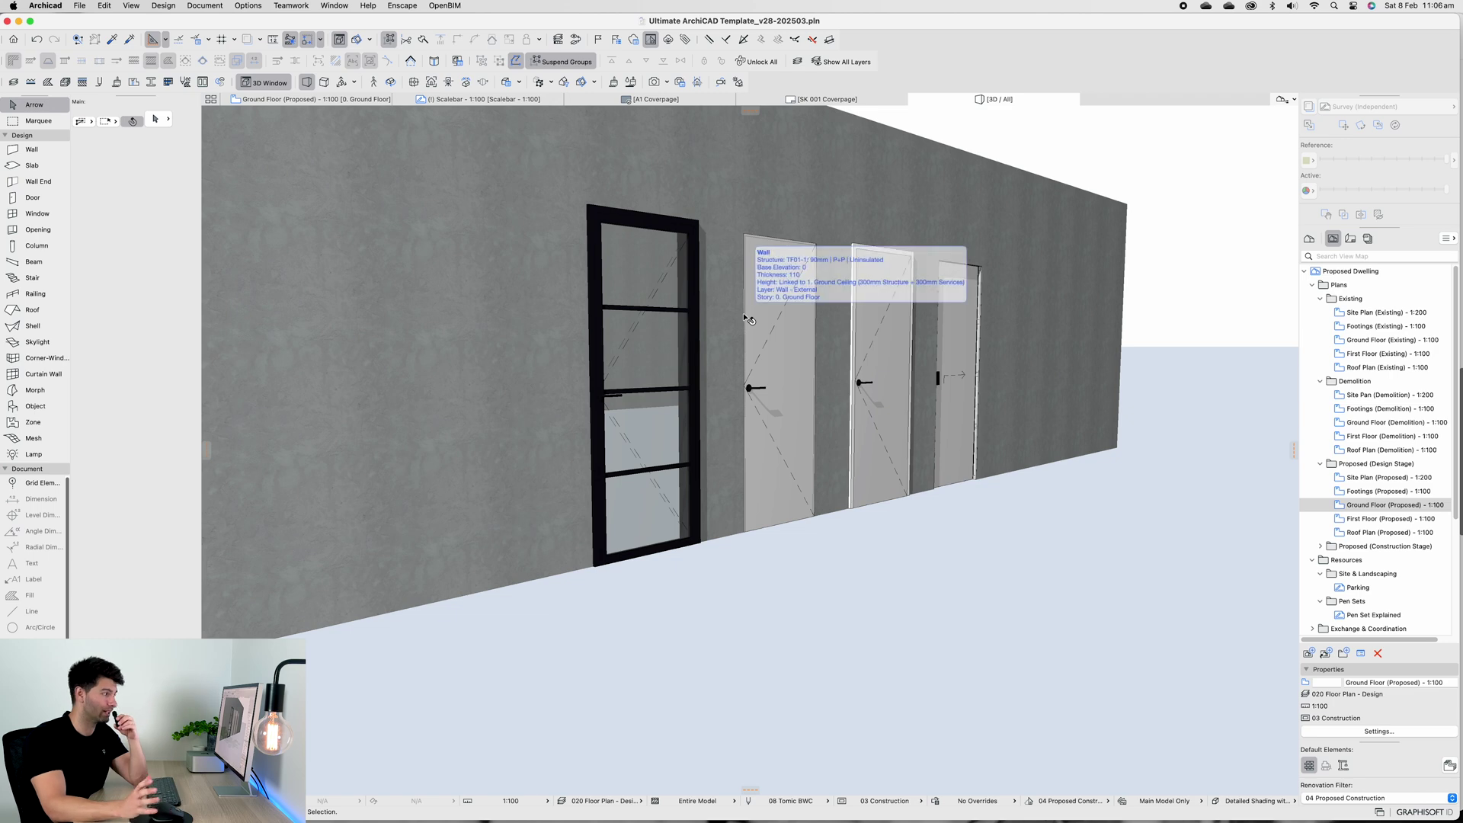
{"action": "left_click", "coordinate": [660, 326]}
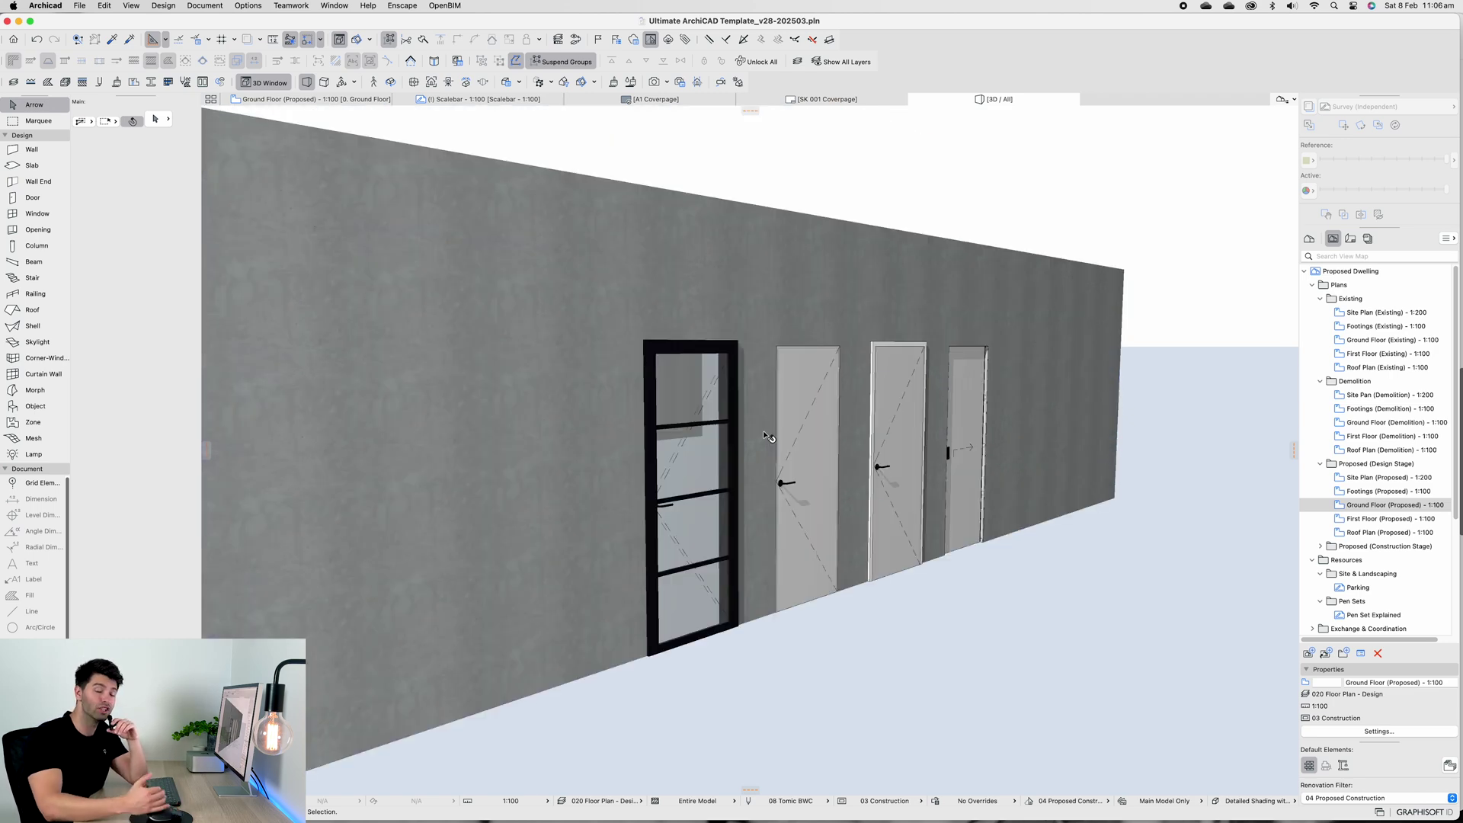
{"action": "mouse_move", "coordinate": [767, 437]}
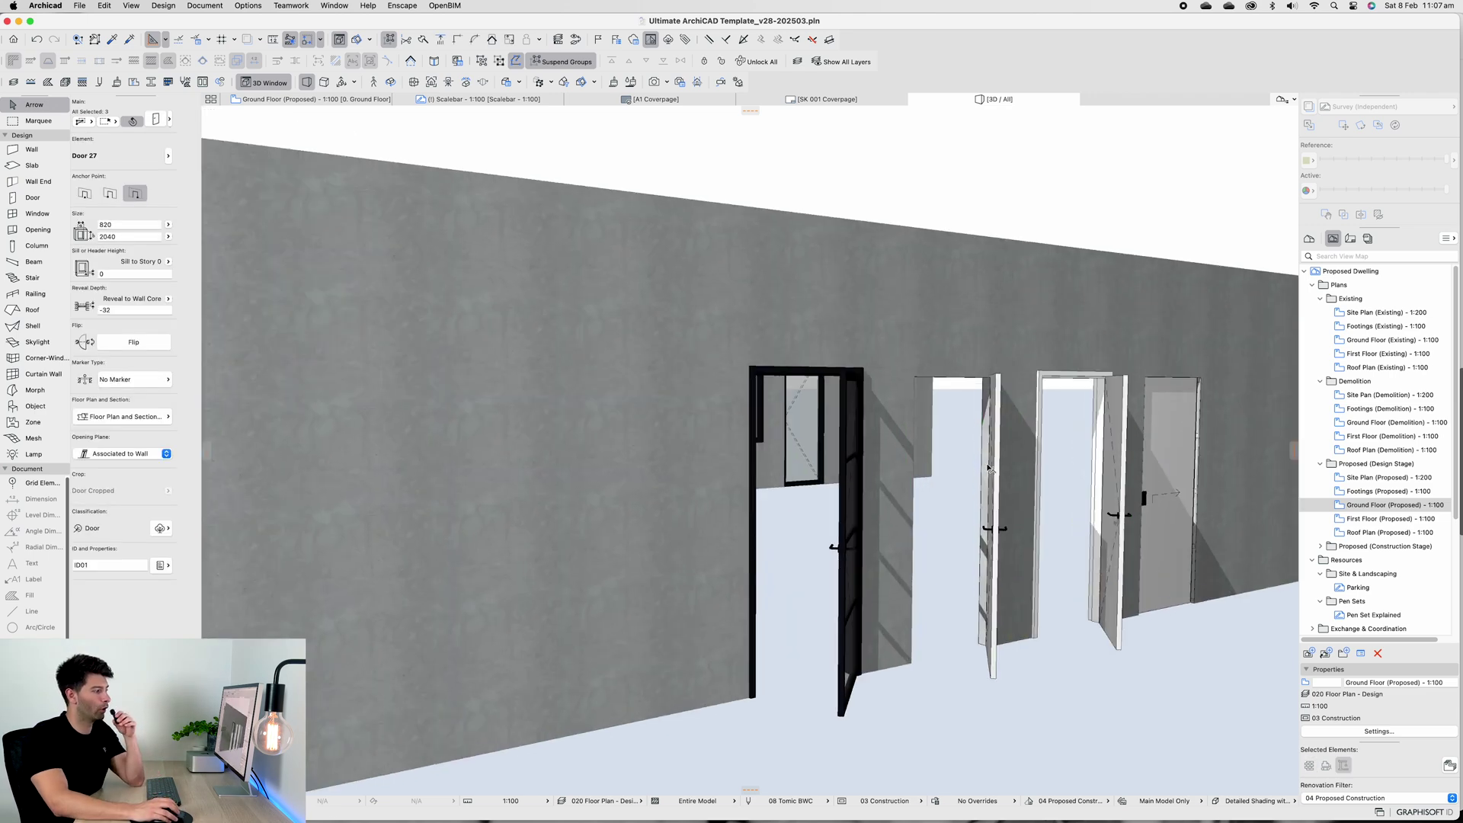
{"action": "scroll", "coordinate": [991, 464], "scroll_direction": "up", "scroll_amount": 10}
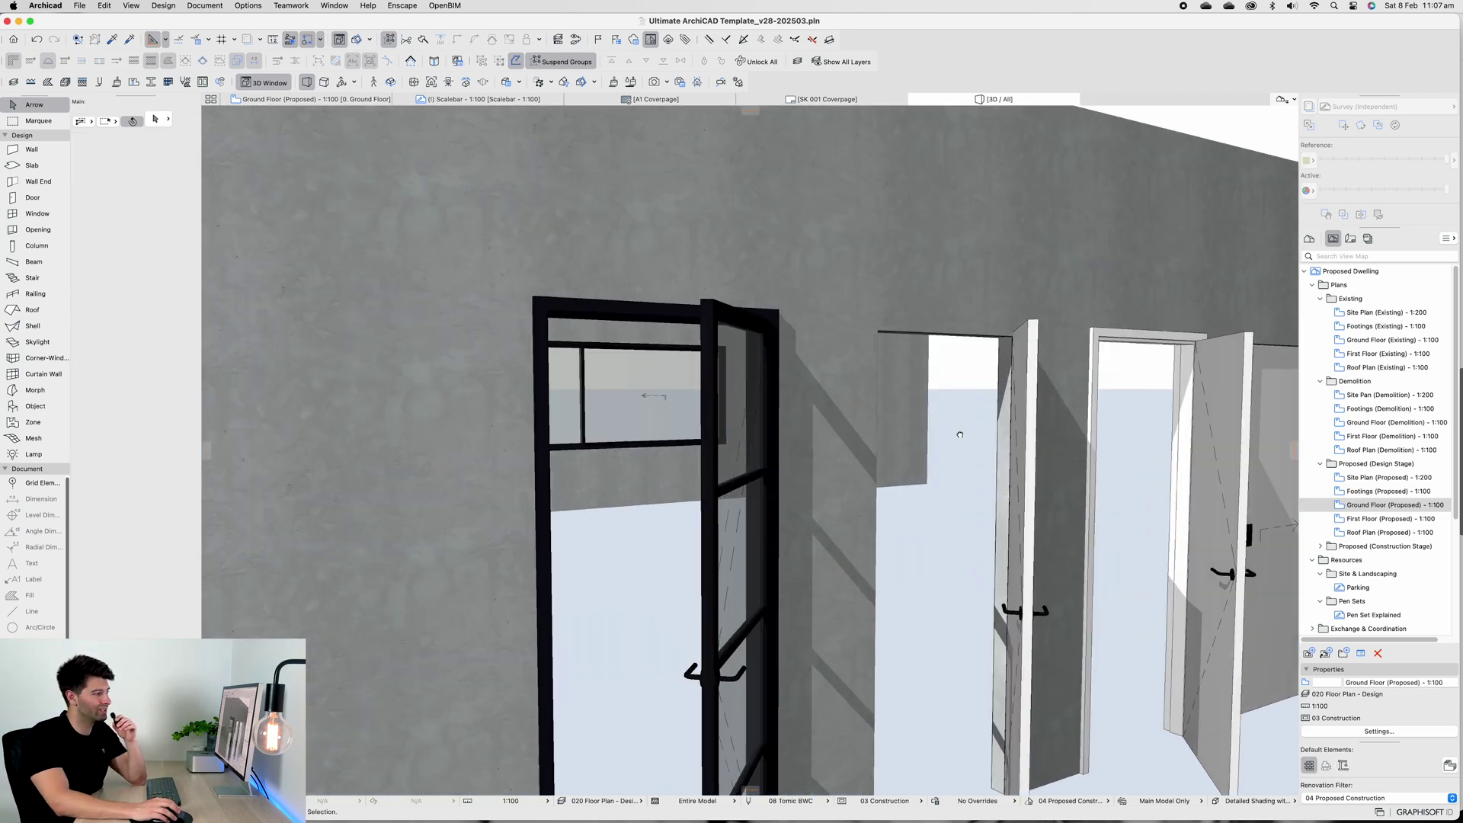
{"action": "scroll", "coordinate": [986, 353], "scroll_direction": "down", "scroll_amount": 3}
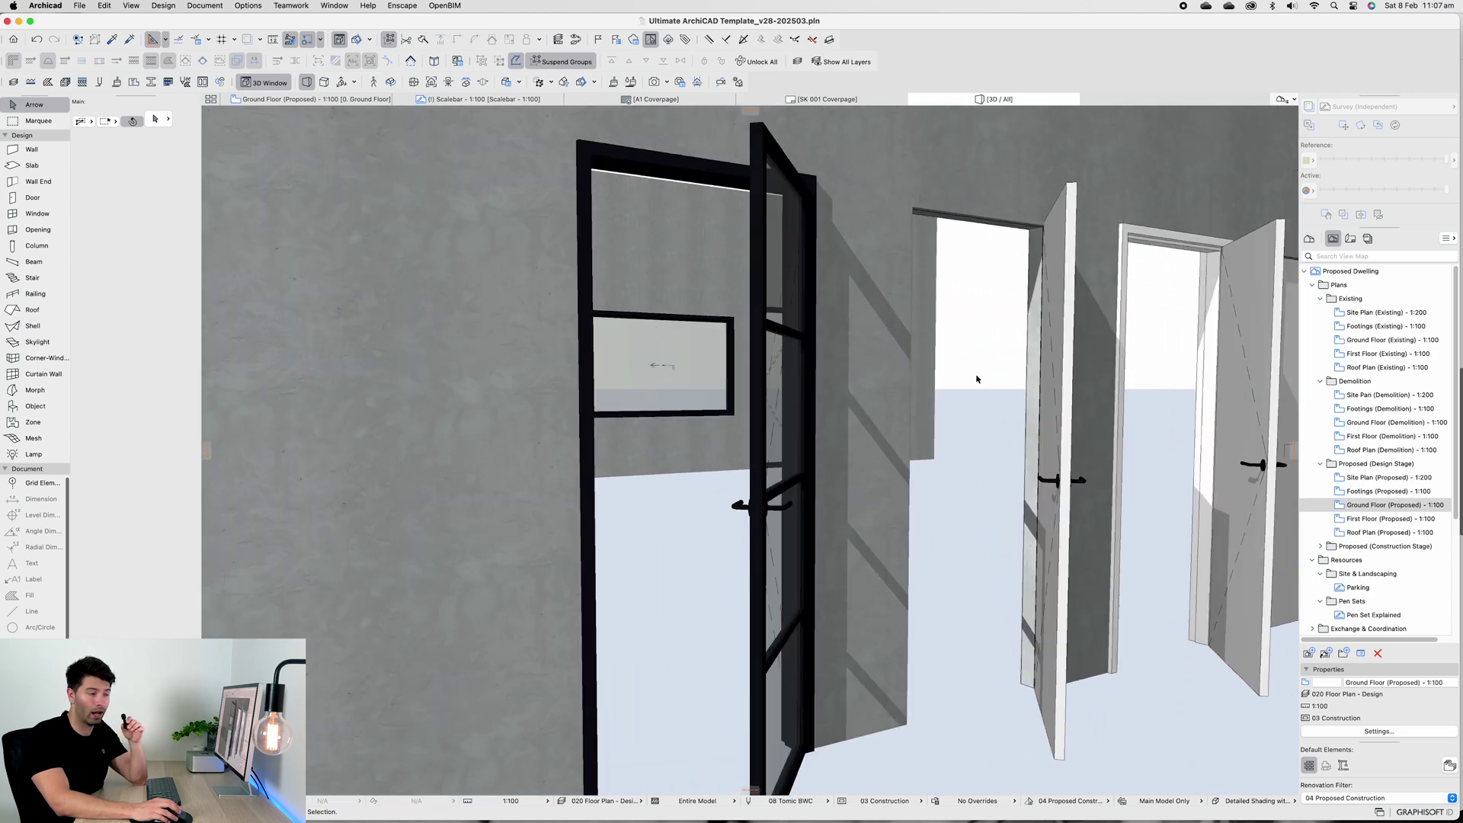
{"action": "scroll", "coordinate": [978, 369], "scroll_direction": "down", "scroll_amount": 3}
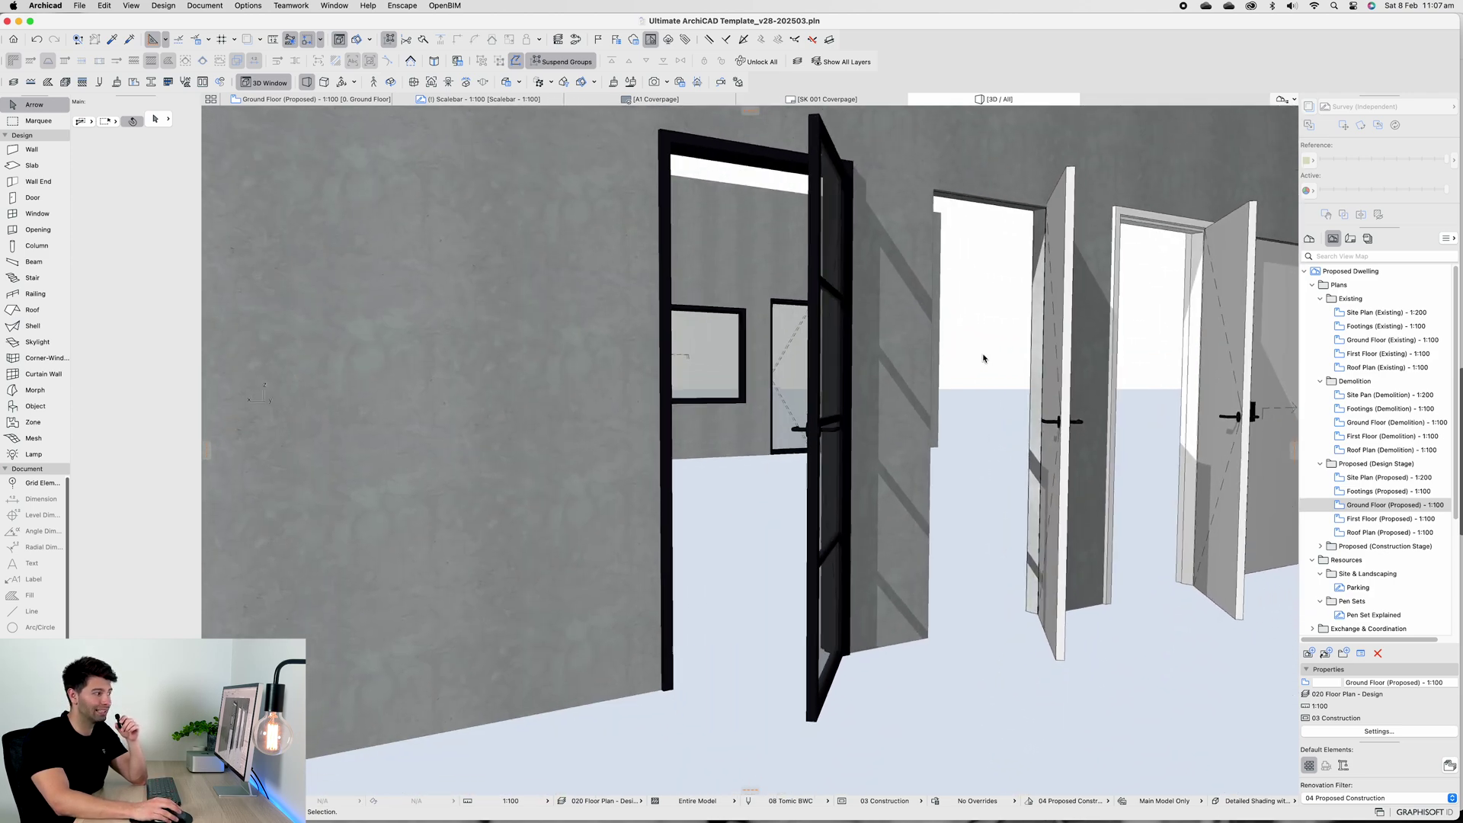
{"action": "left_click", "coordinate": [1230, 290]}
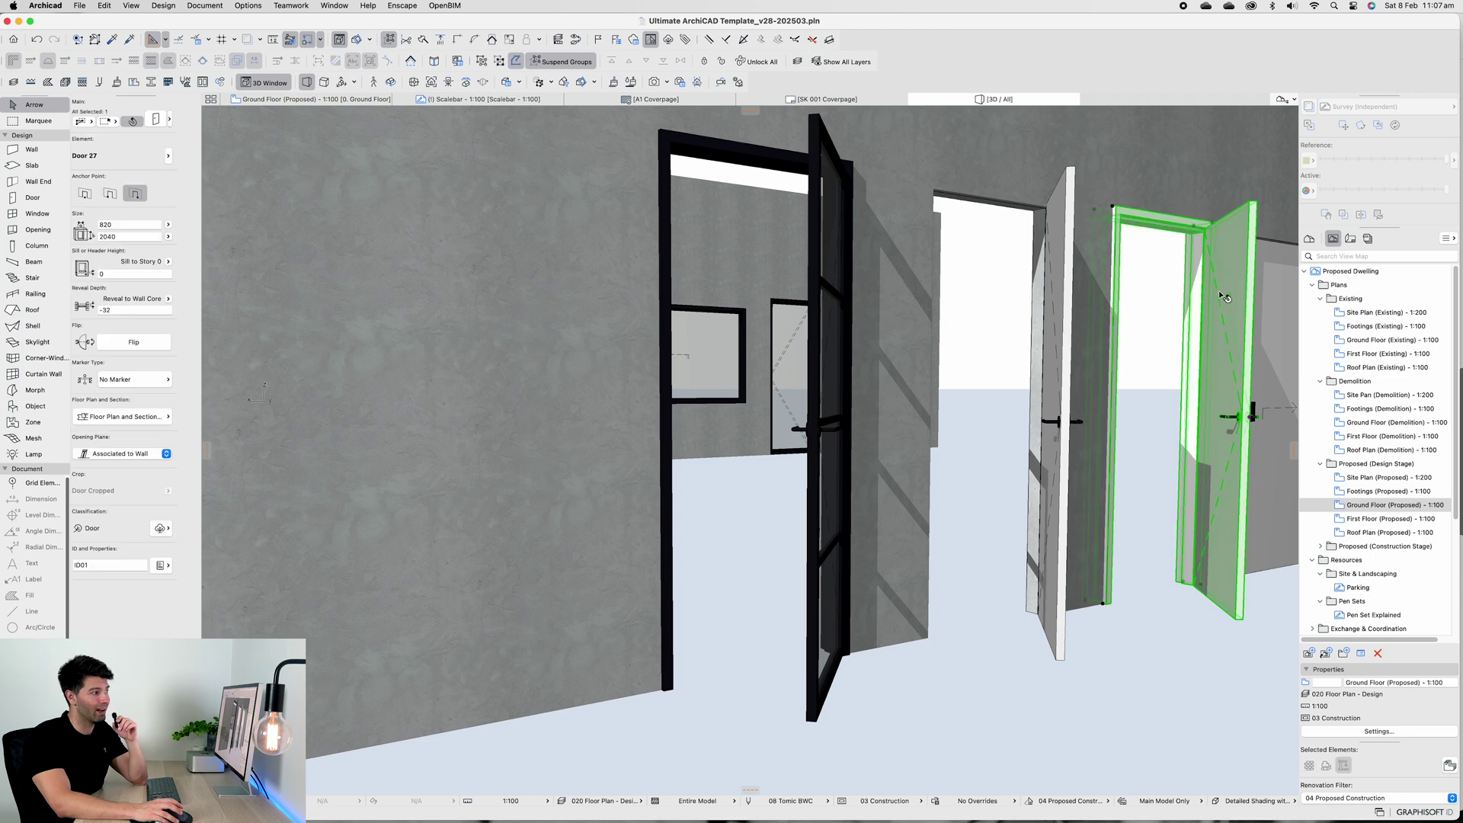
{"action": "left_click", "coordinate": [1081, 245]}
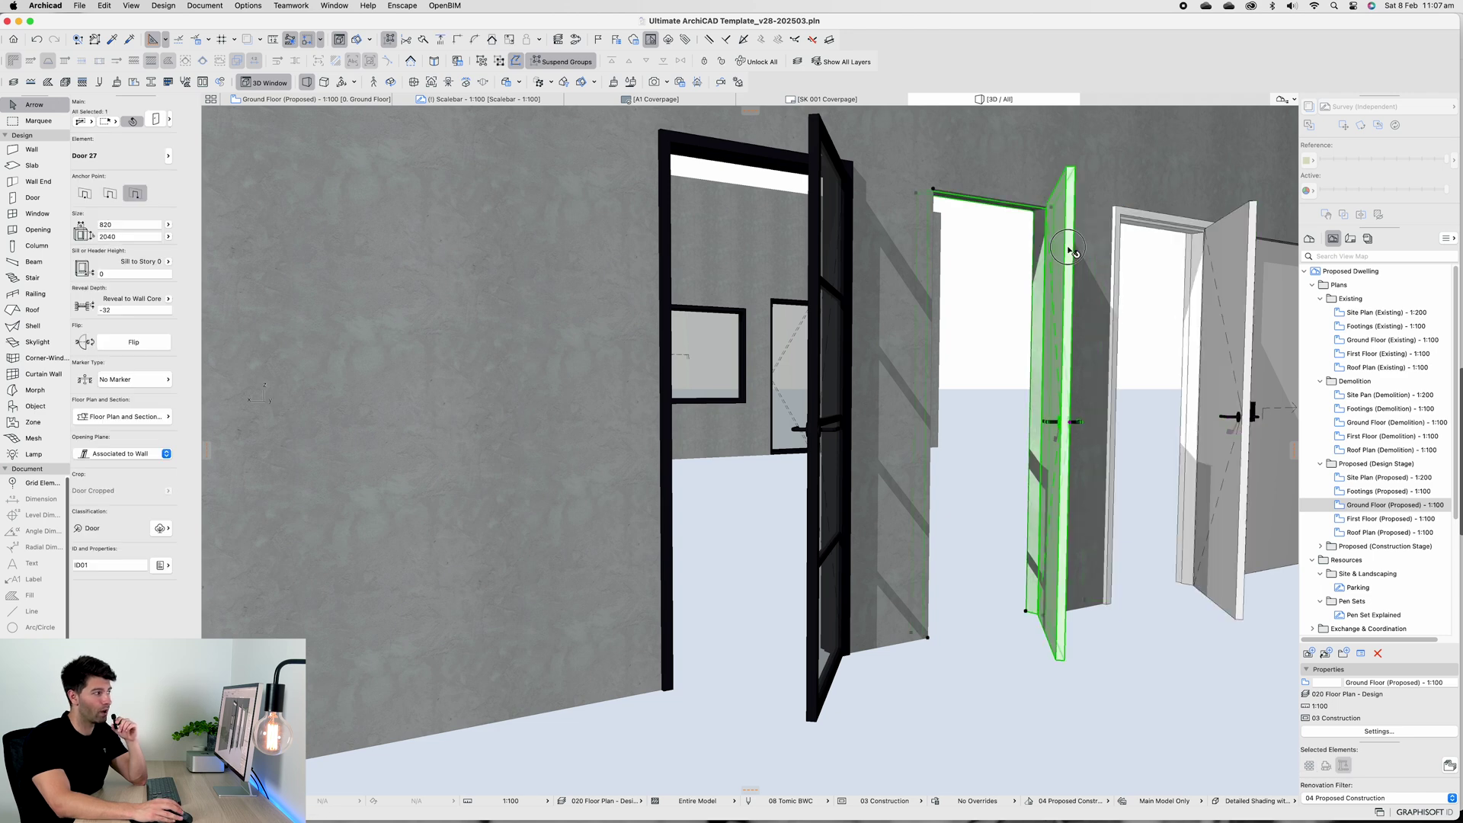
{"action": "scroll", "coordinate": [831, 278], "scroll_direction": "down", "scroll_amount": 2}
{"action": "left_click", "coordinate": [827, 288]}
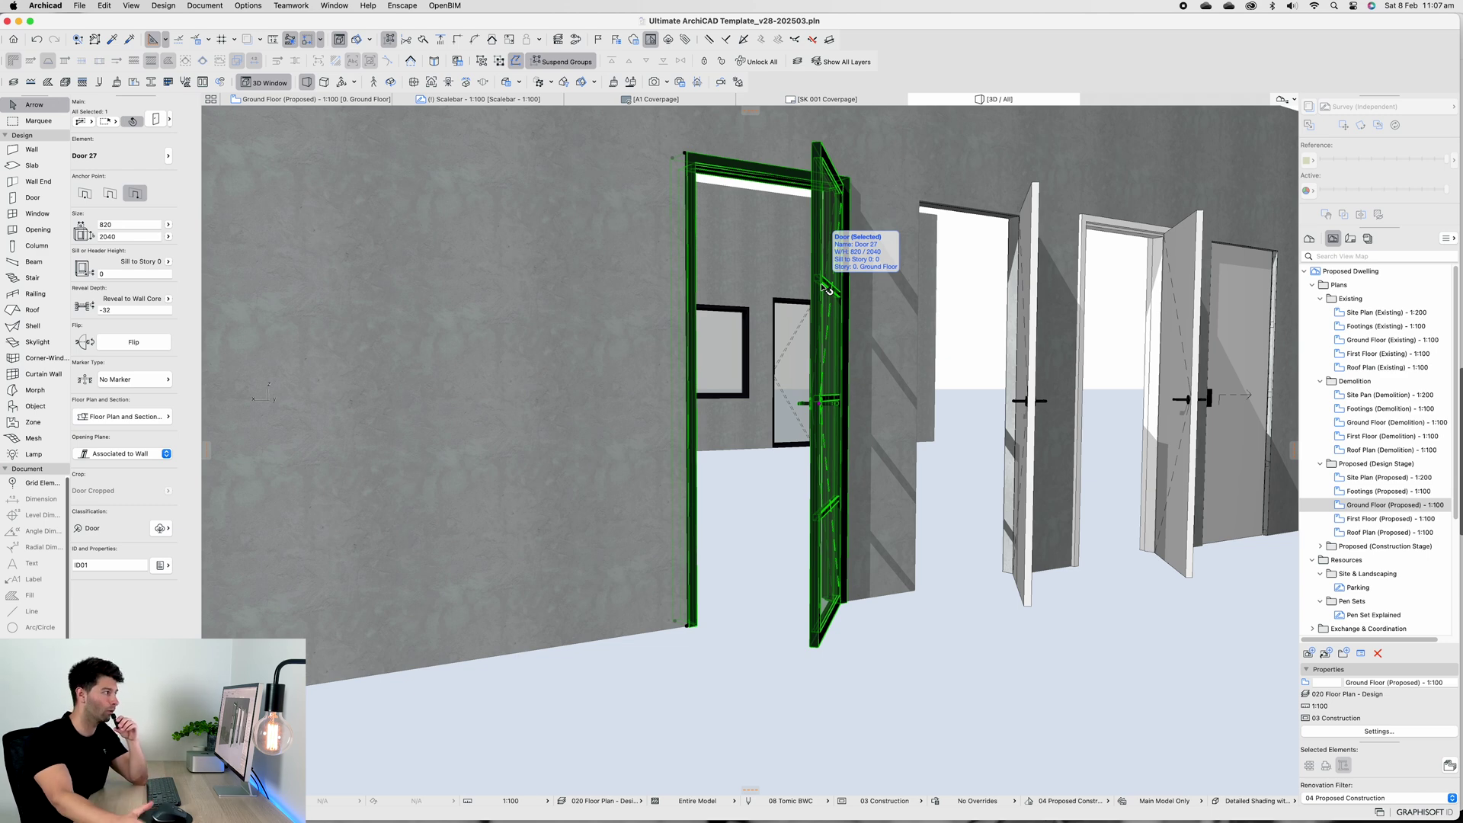
{"action": "key", "text": "Escape"}
{"action": "scroll", "coordinate": [777, 301], "scroll_direction": "down", "scroll_amount": 2}
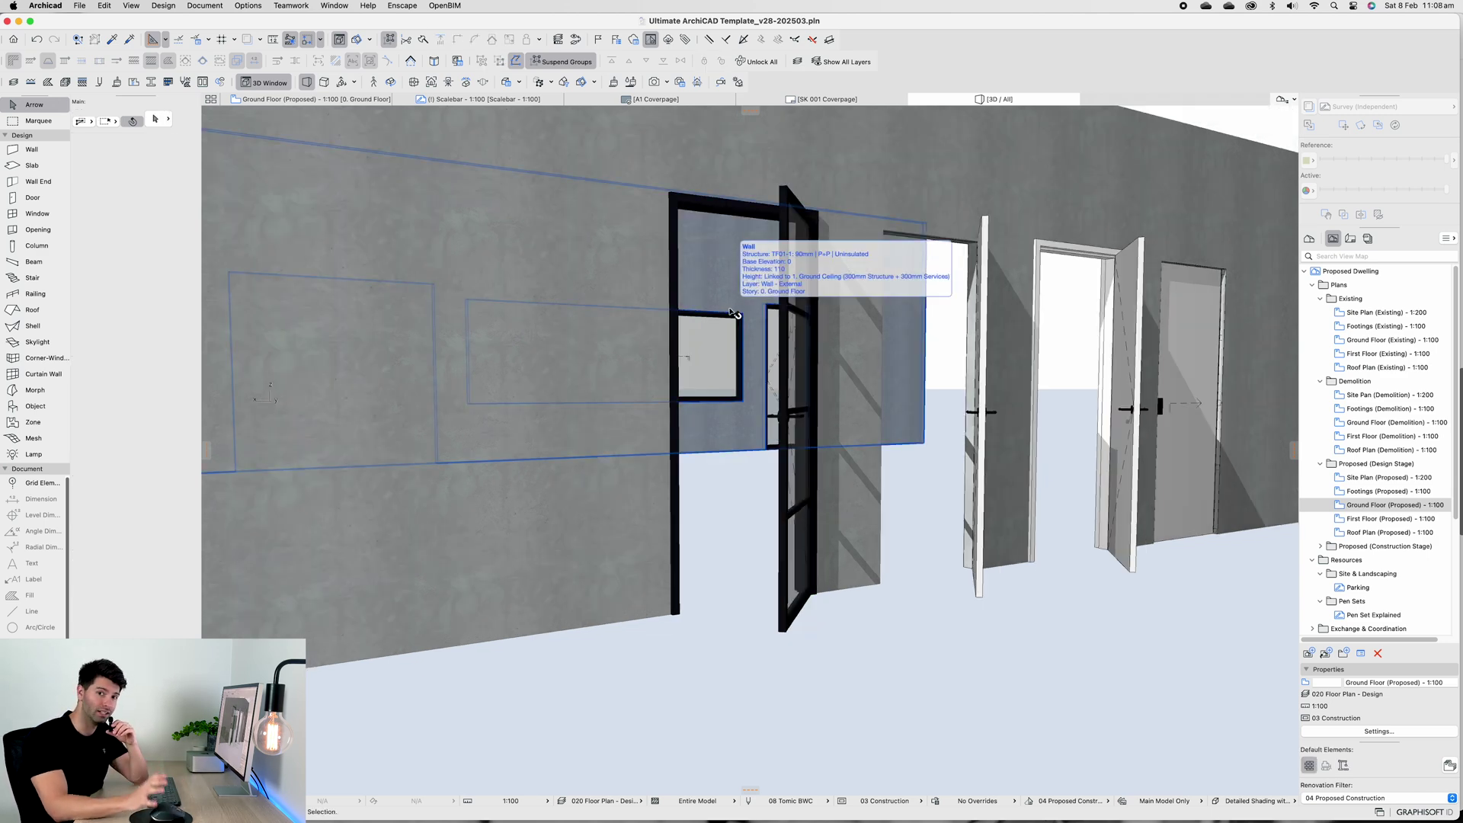
{"action": "key", "text": "F2"}
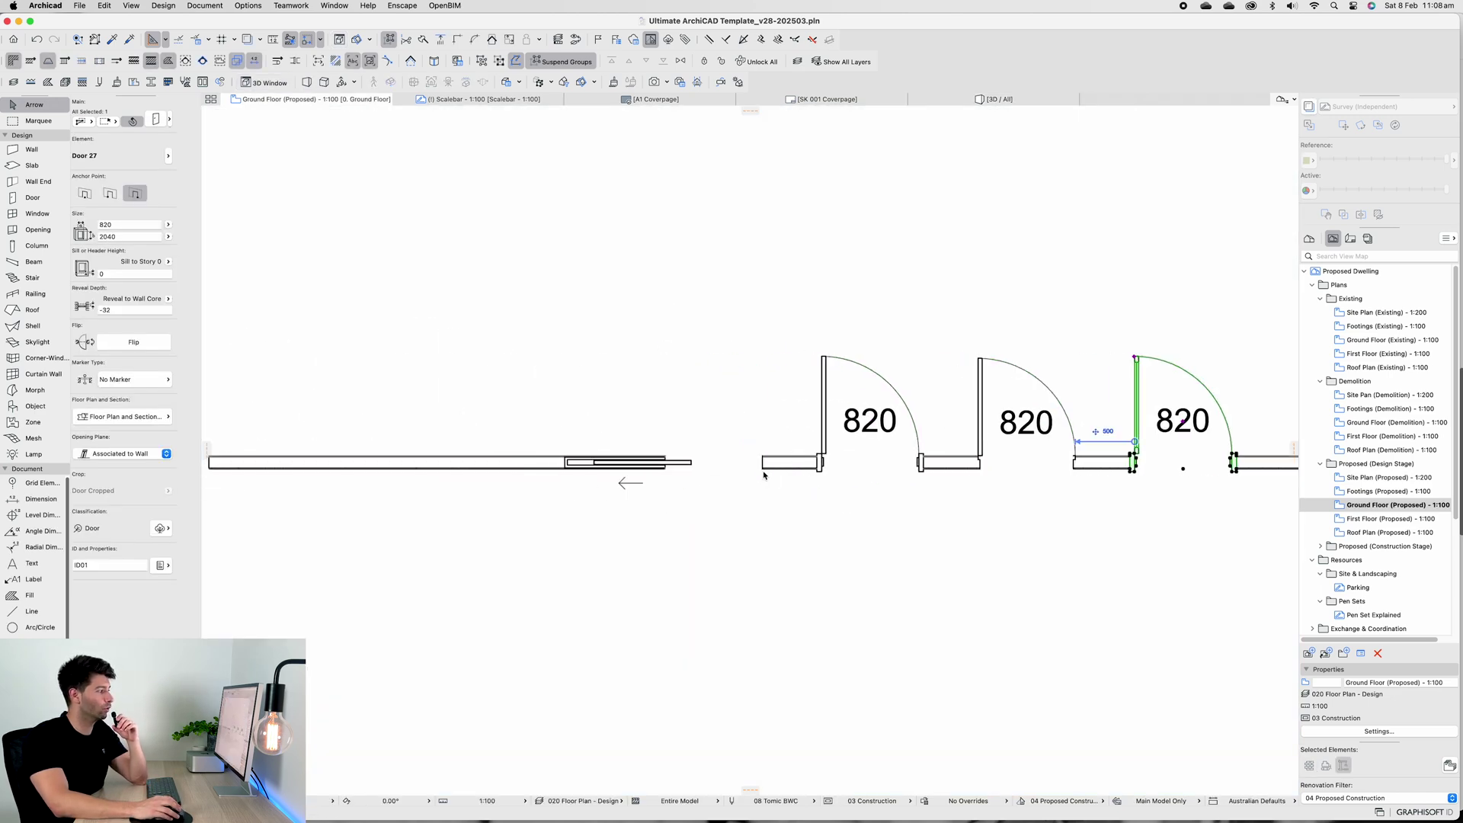
{"action": "left_click", "coordinate": [762, 474]}
{"action": "scroll", "coordinate": [686, 468], "scroll_direction": "up", "scroll_amount": 3}
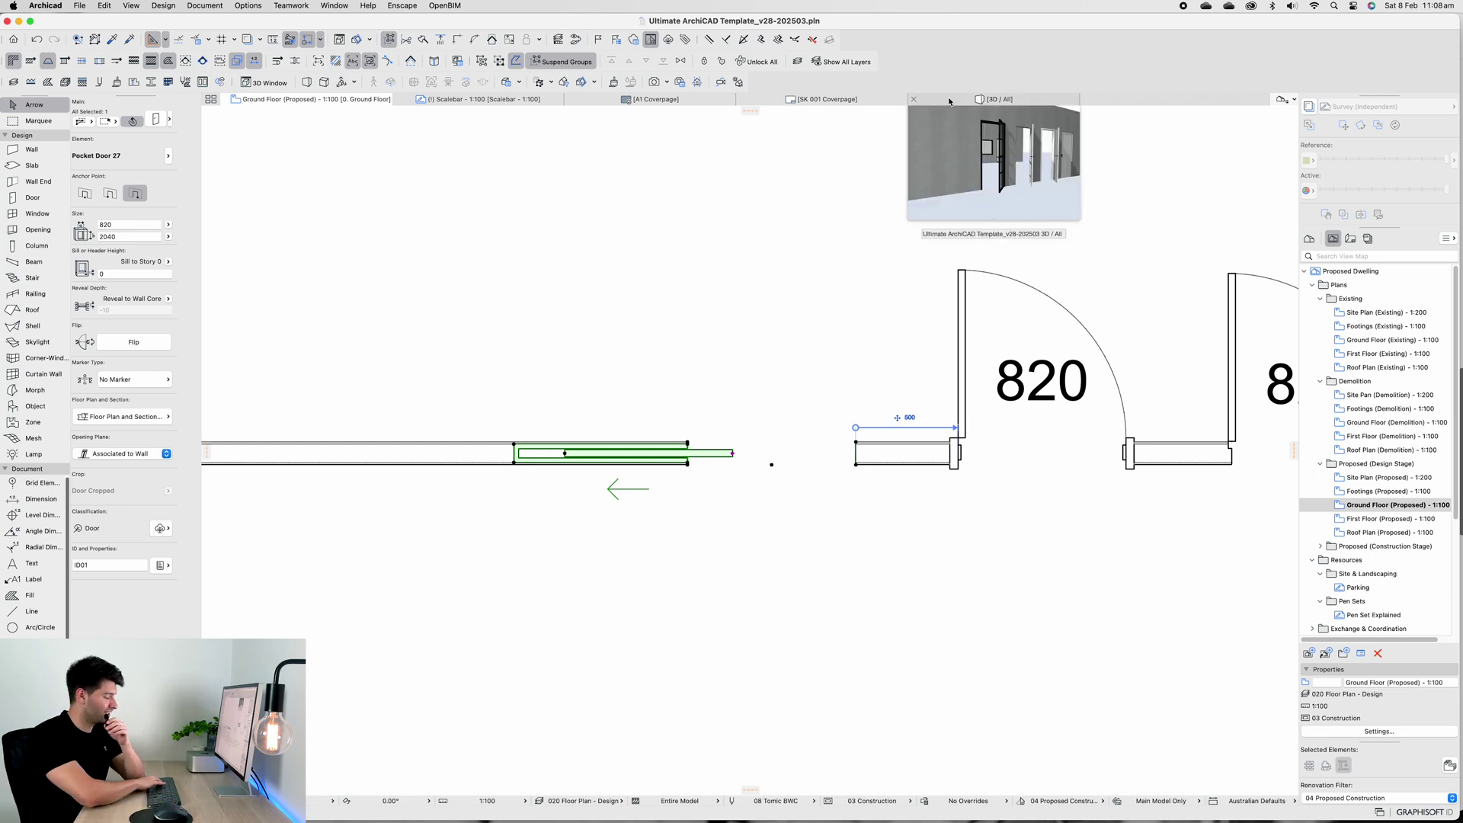
{"action": "key", "text": "super+t"}
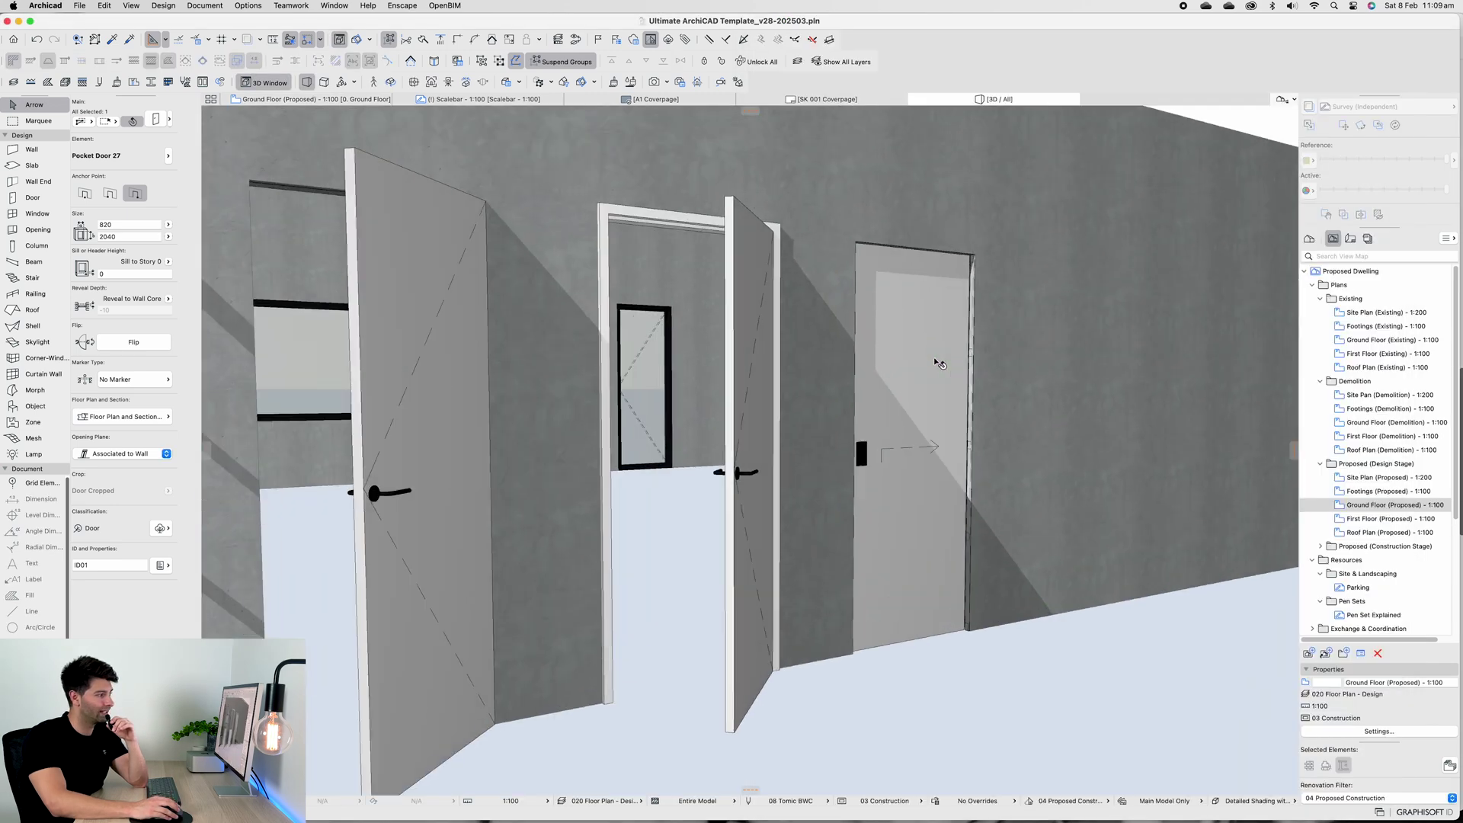
{"action": "scroll", "coordinate": [934, 357], "scroll_direction": "up", "scroll_amount": 5}
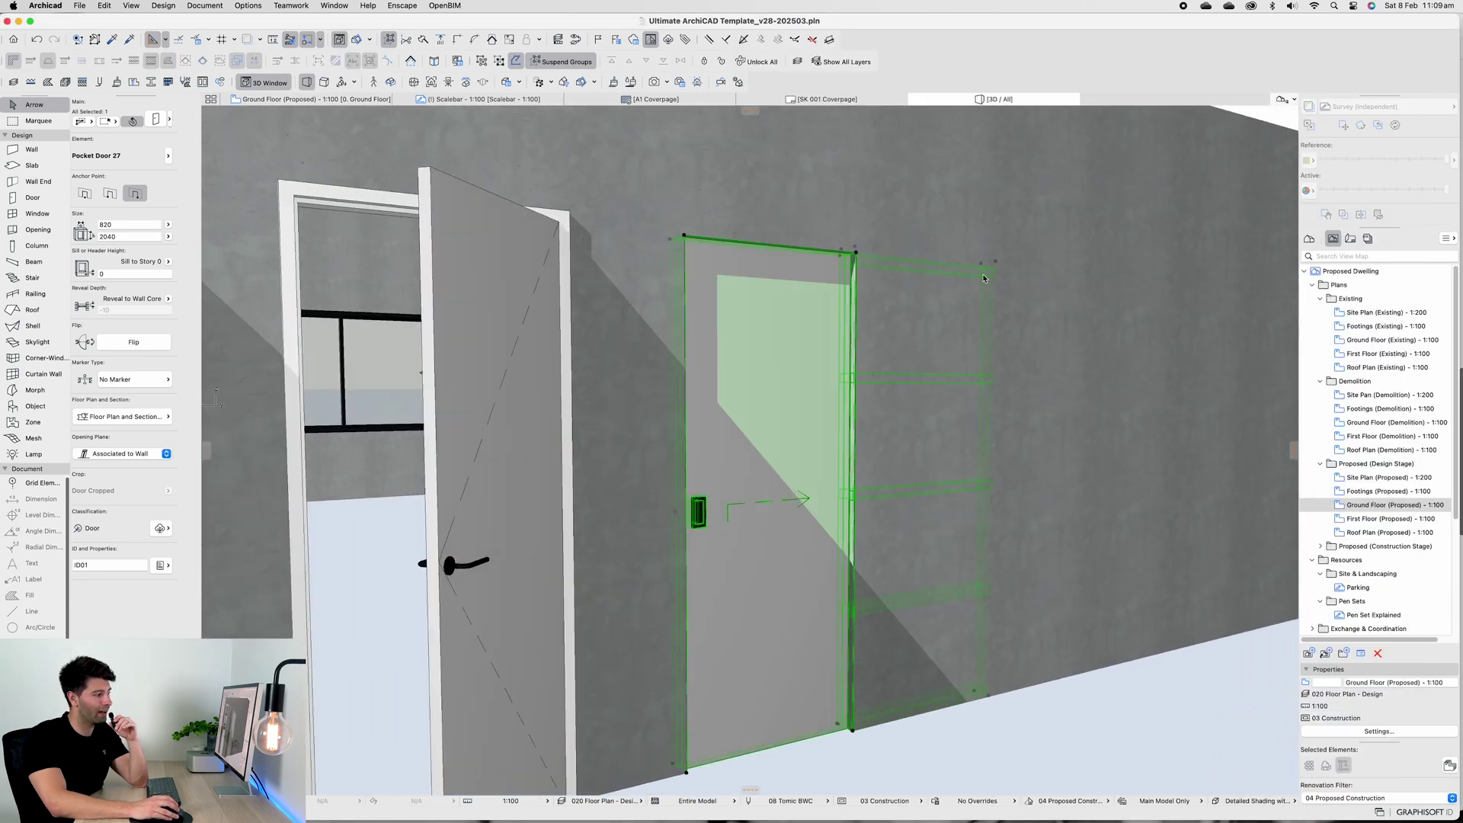
Inspect the pocket door on the ground floor plan and in 3D, then select it
{"action": "key", "text": "F2"}
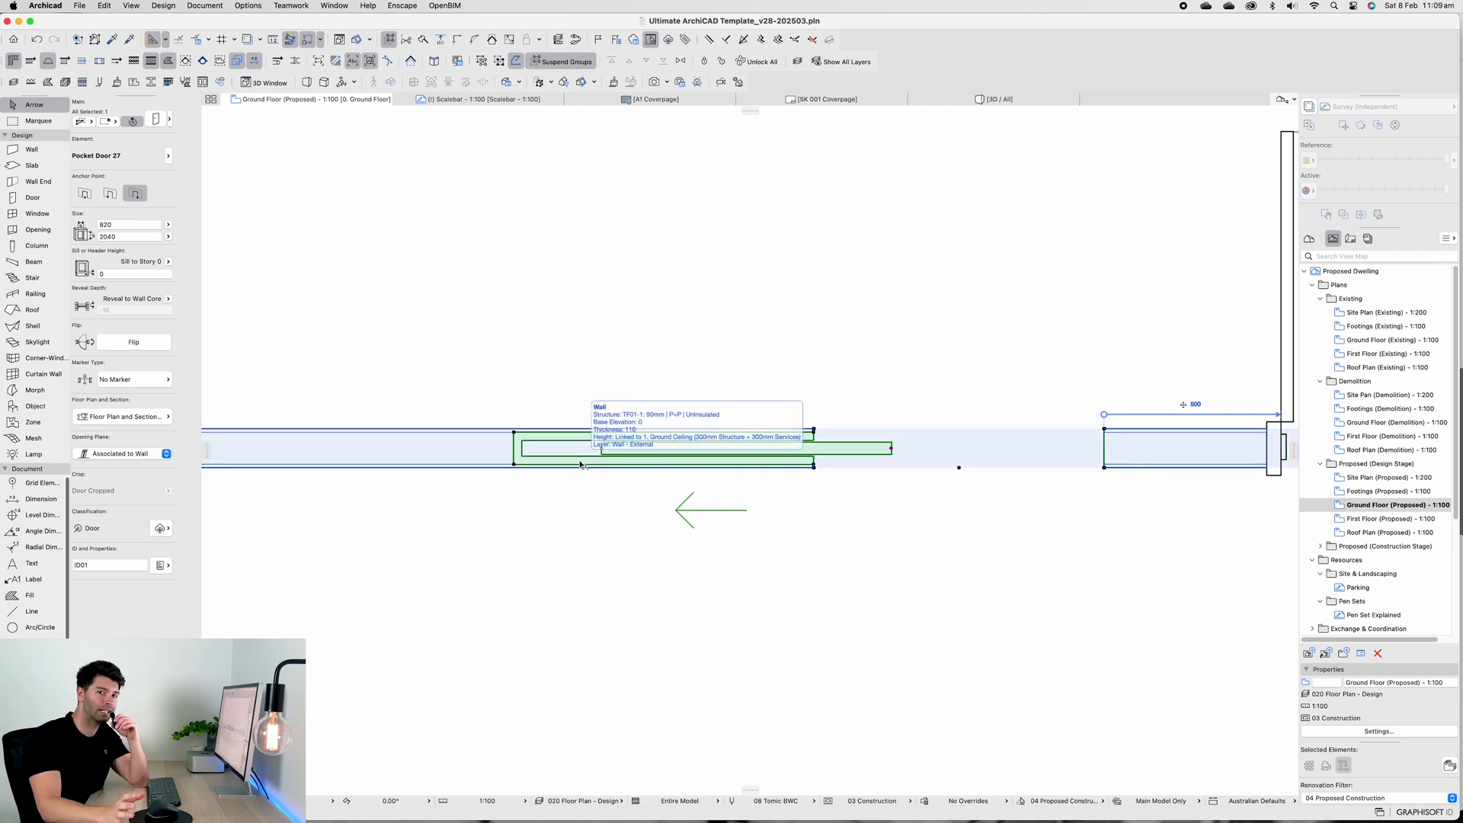
{"action": "scroll", "coordinate": [564, 480], "scroll_direction": "down", "scroll_amount": 2}
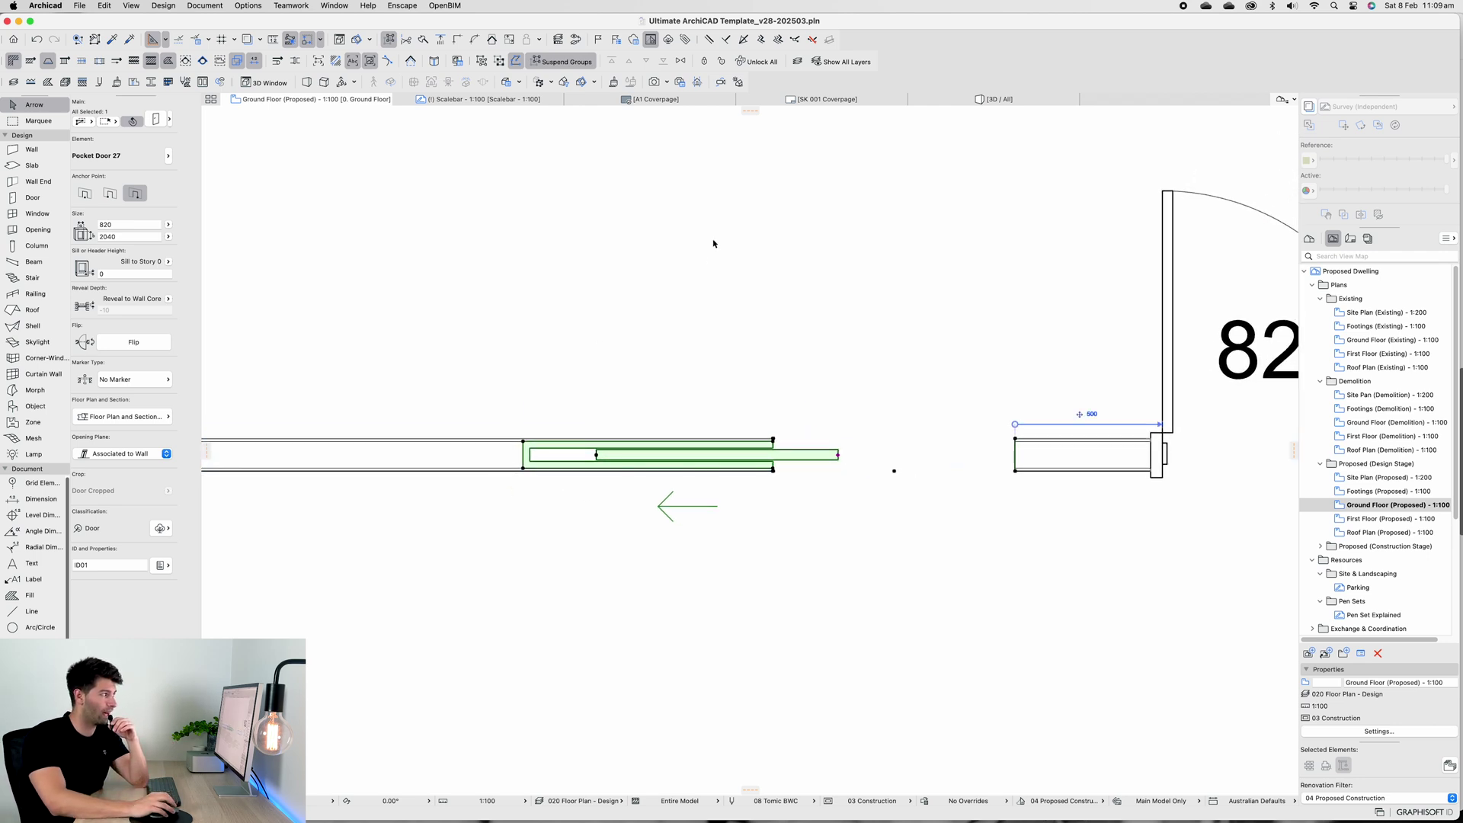
{"action": "key", "text": "F3"}
{"action": "key", "text": "Escape"}
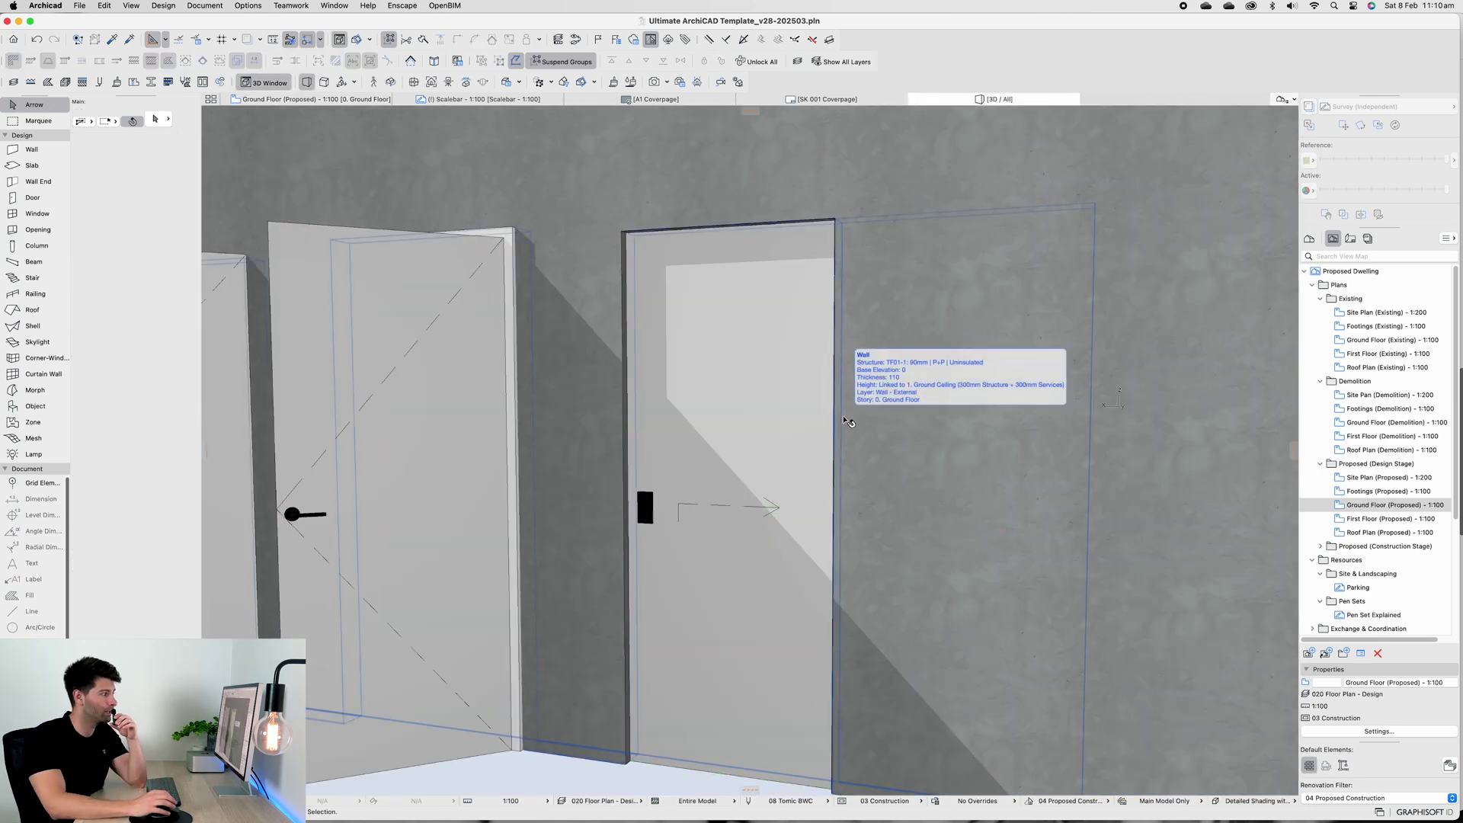
{"action": "middle_click_drag", "start_coordinate": [846, 422], "coordinate": [624, 392]}
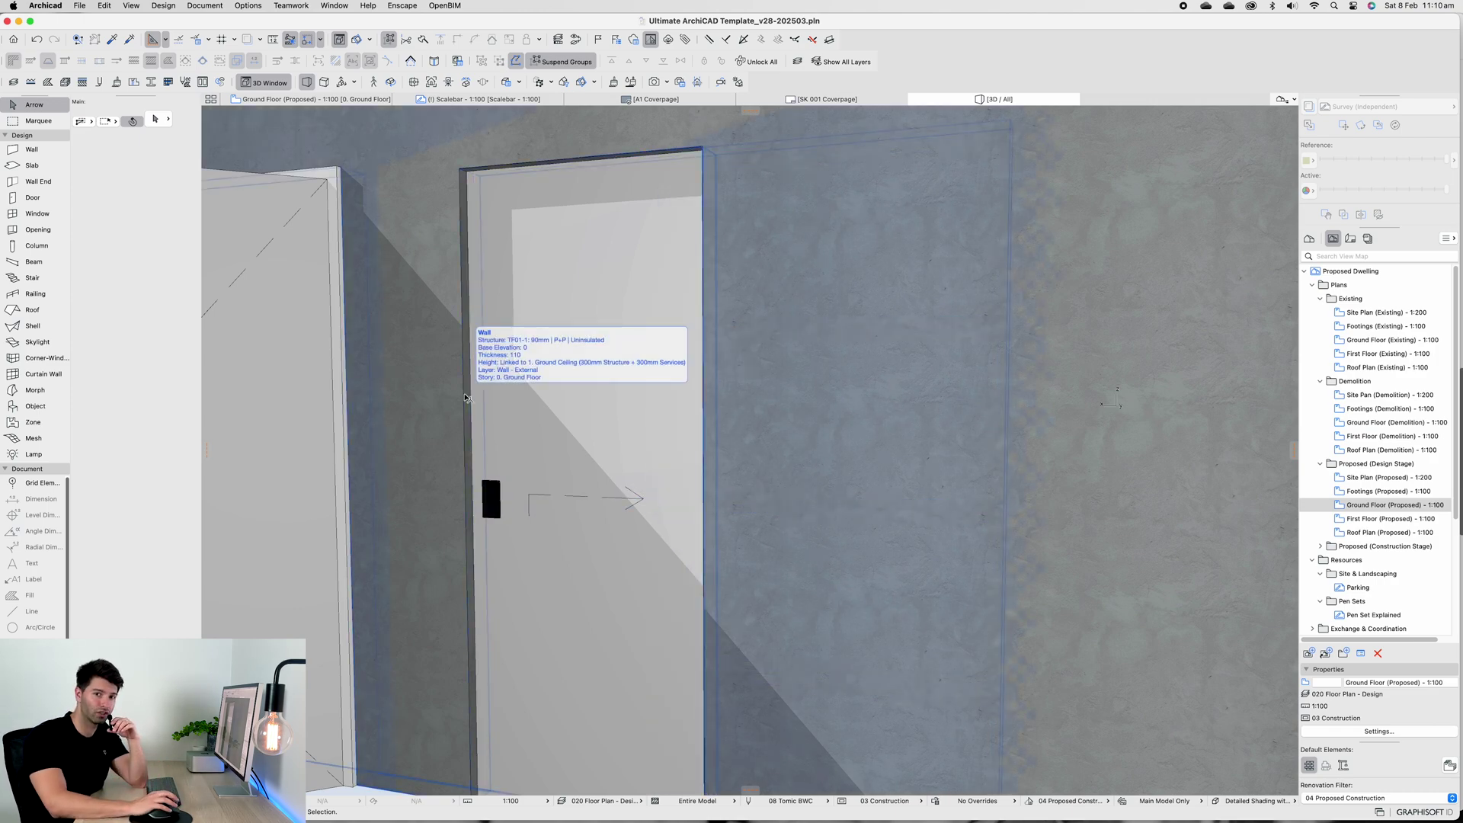
{"action": "scroll", "coordinate": [867, 383], "scroll_direction": "down", "scroll_amount": 5}
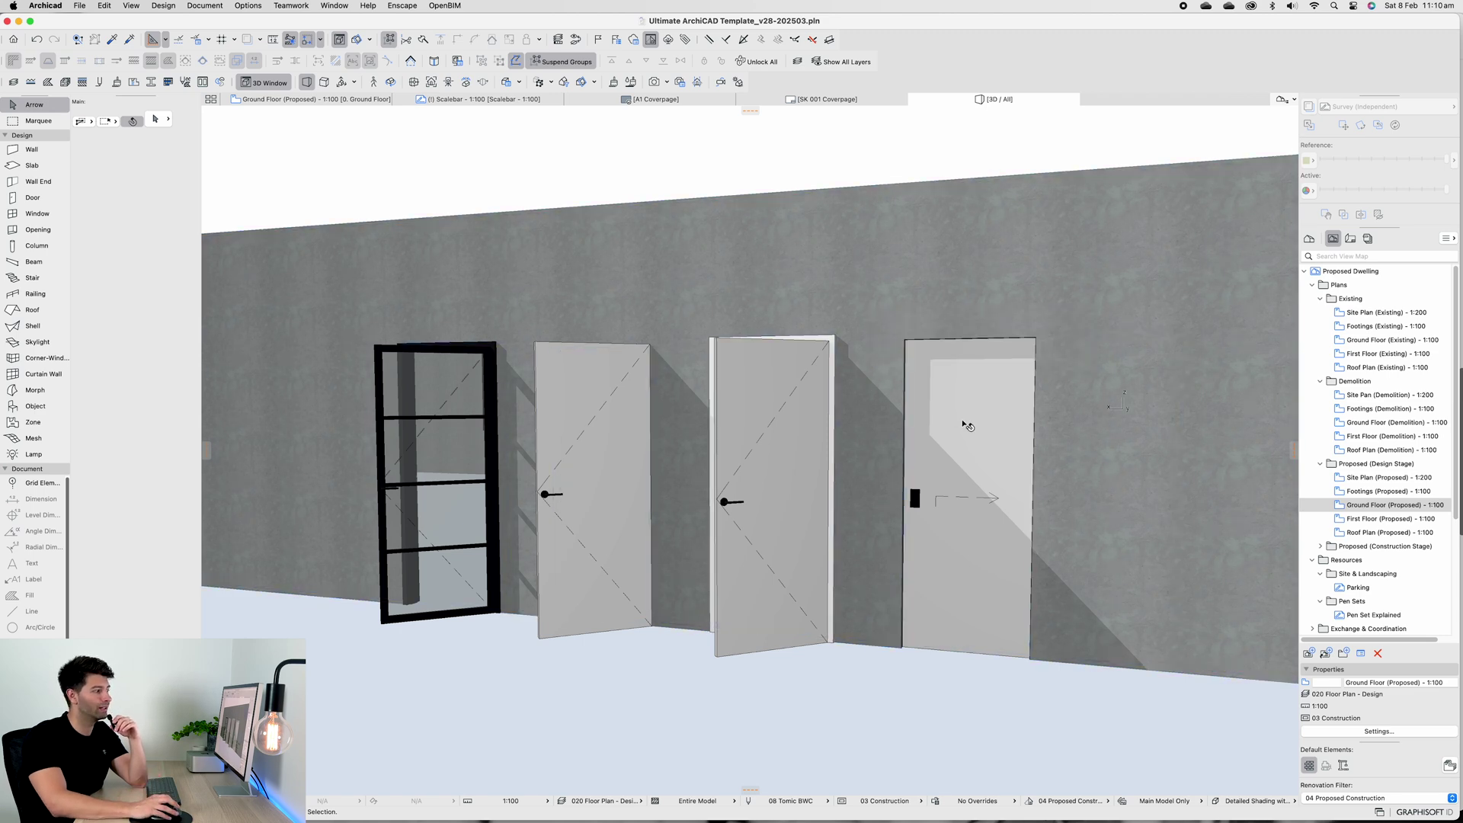
{"action": "left_click", "coordinate": [965, 423]}
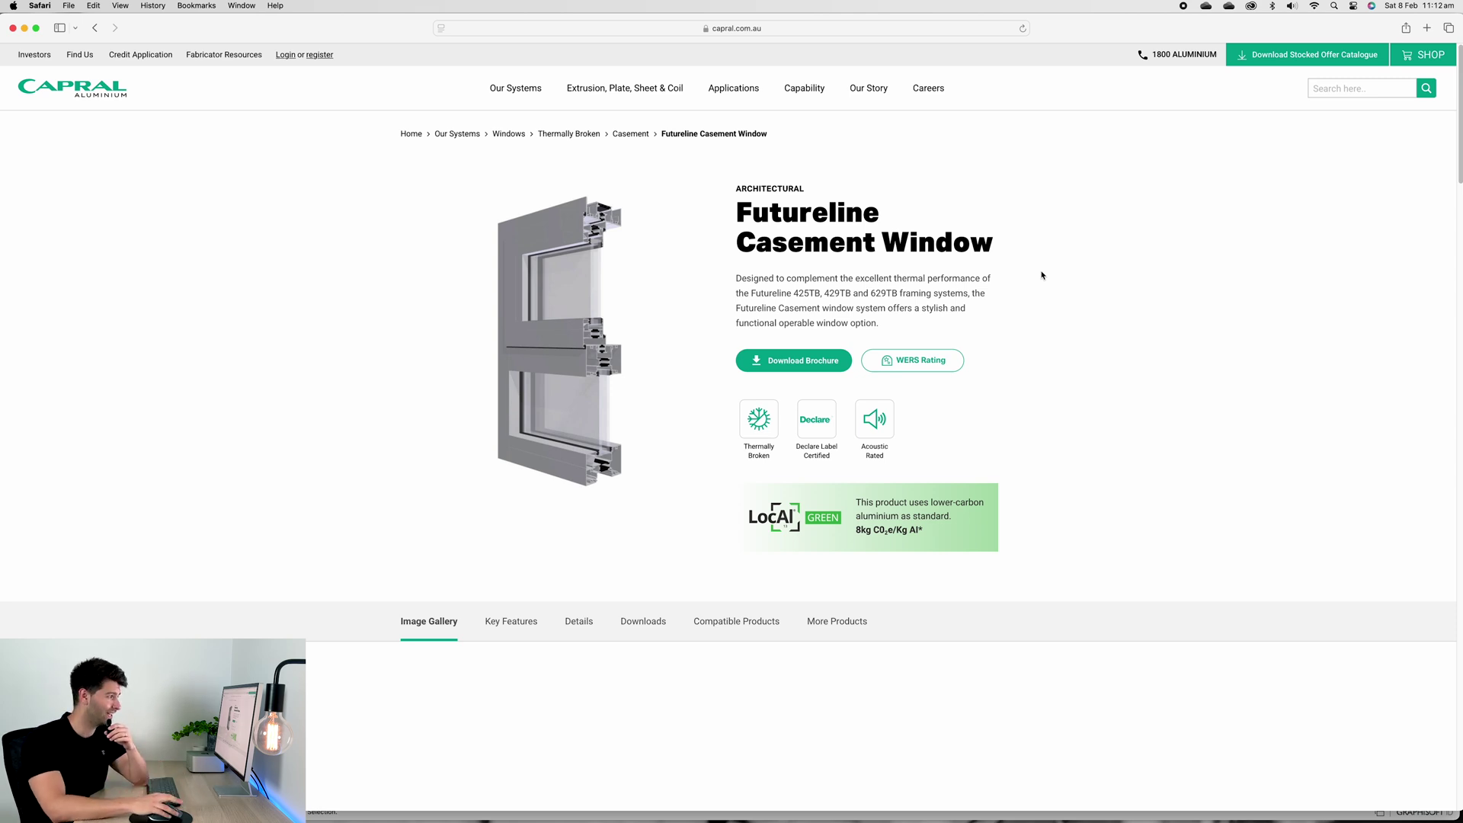
{"action": "scroll", "coordinate": [1053, 288], "scroll_direction": "down", "scroll_amount": 1}
{"action": "scroll", "coordinate": [646, 251], "scroll_direction": "up", "scroll_amount": 1}
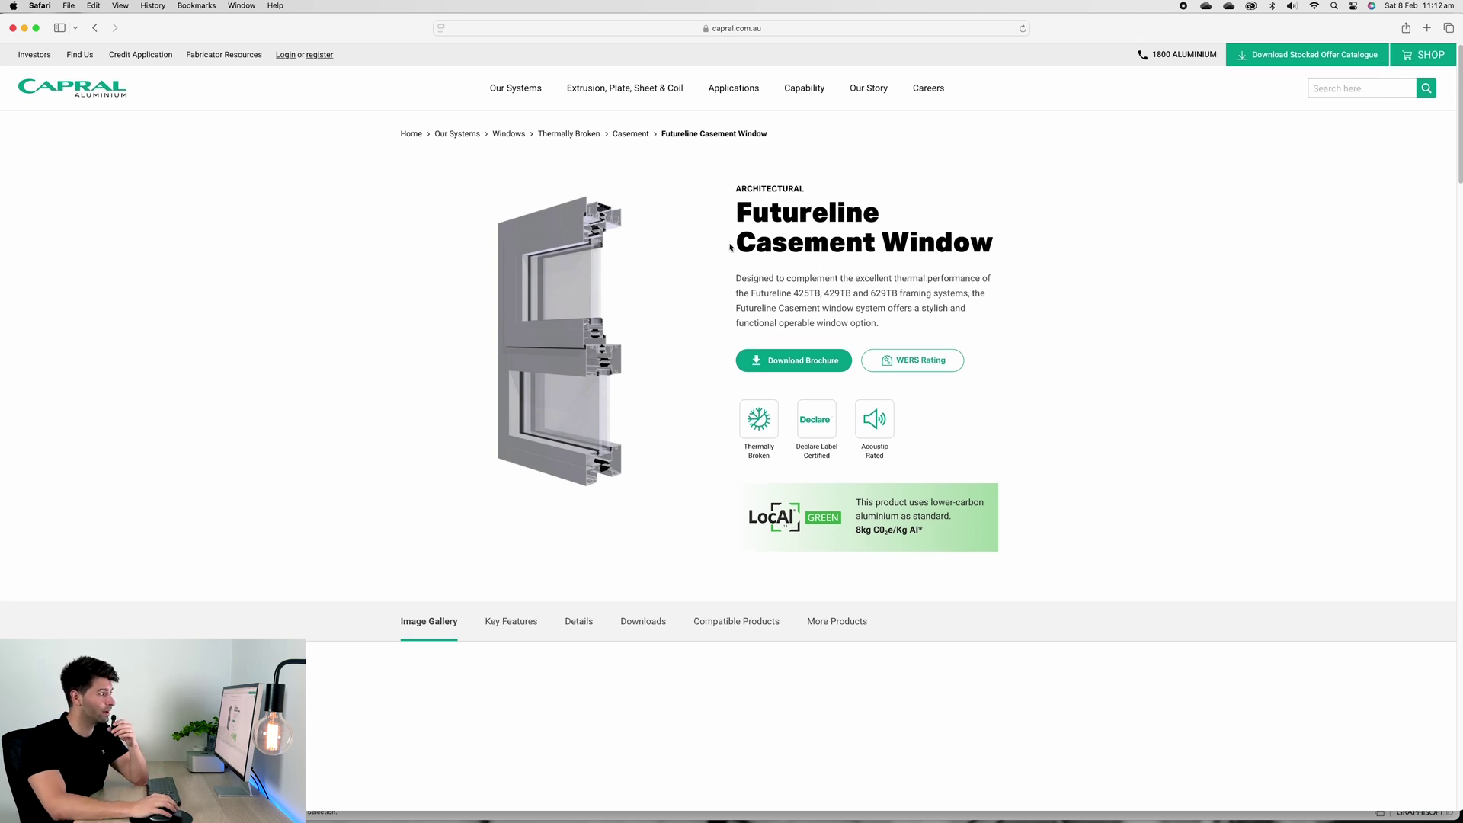
{"action": "scroll", "coordinate": [483, 362], "scroll_direction": "down", "scroll_amount": 20}
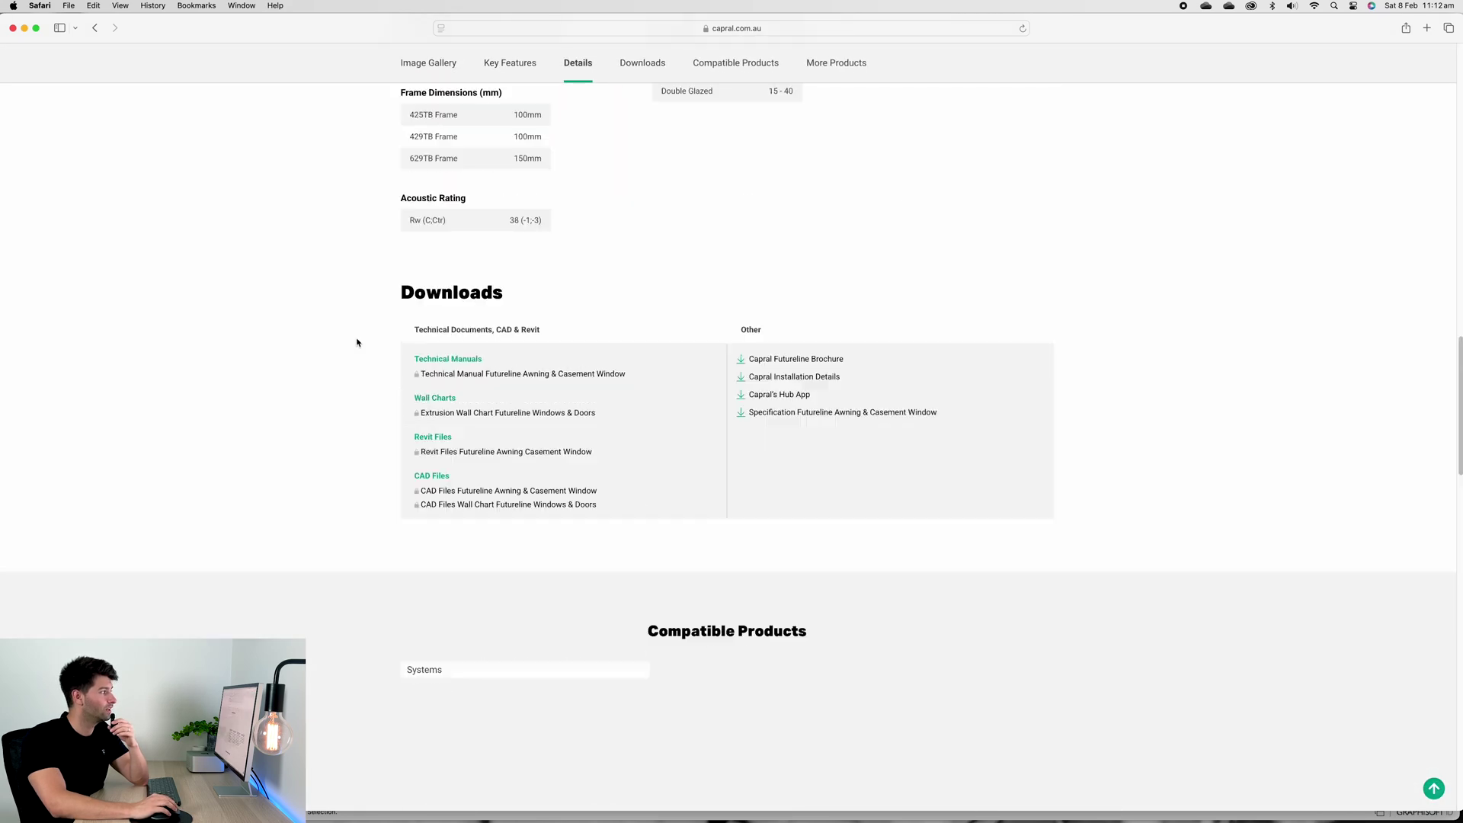
{"action": "scroll", "coordinate": [359, 343], "scroll_direction": "up", "scroll_amount": 5}
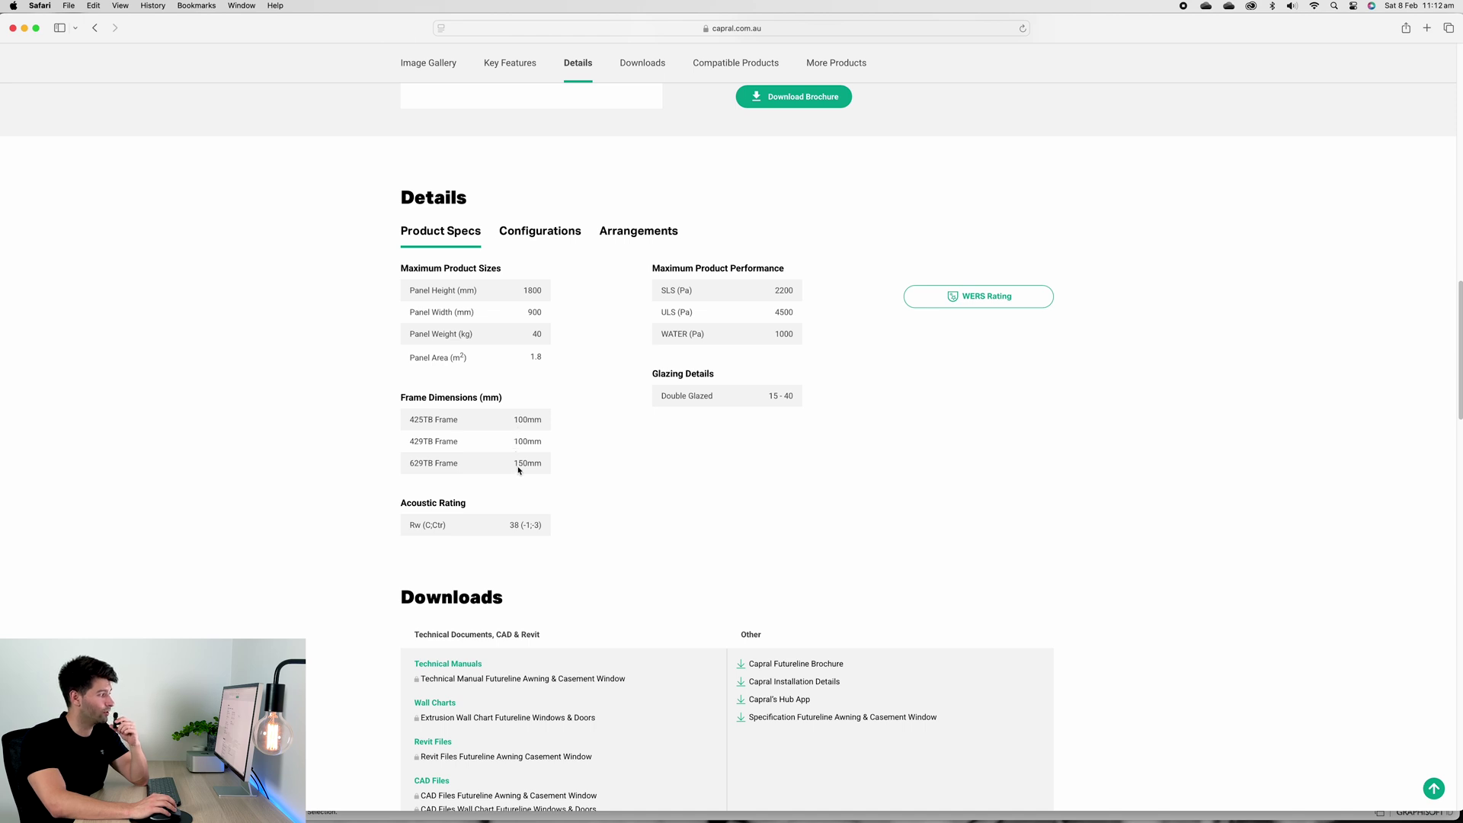
{"action": "scroll", "coordinate": [461, 427], "scroll_direction": "up", "scroll_amount": 20}
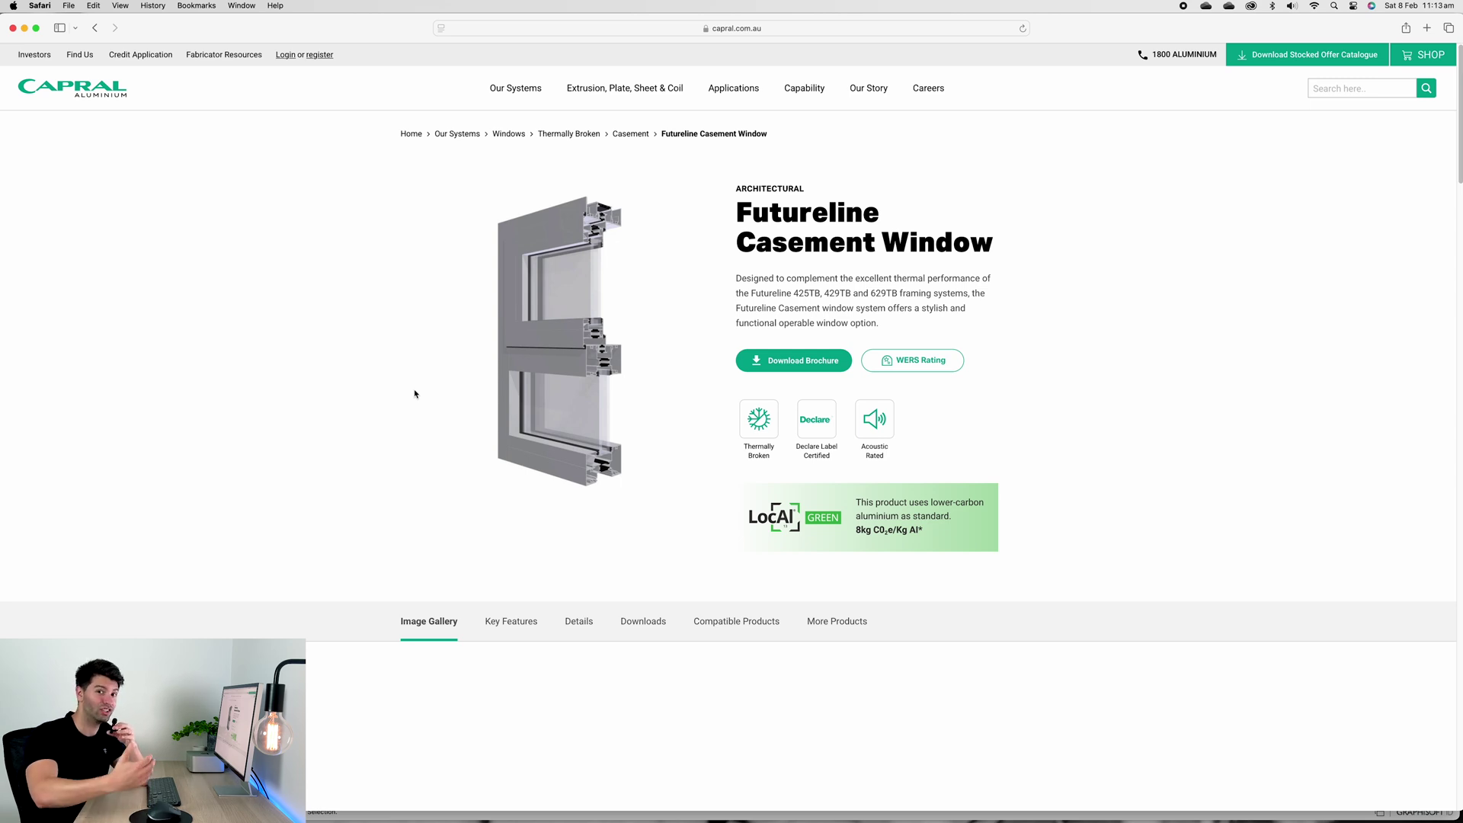
Browse Capral's Our Systems > Doors menu to the Thermally Broken and Hinged ranges
{"action": "left_click", "coordinate": [515, 88]}
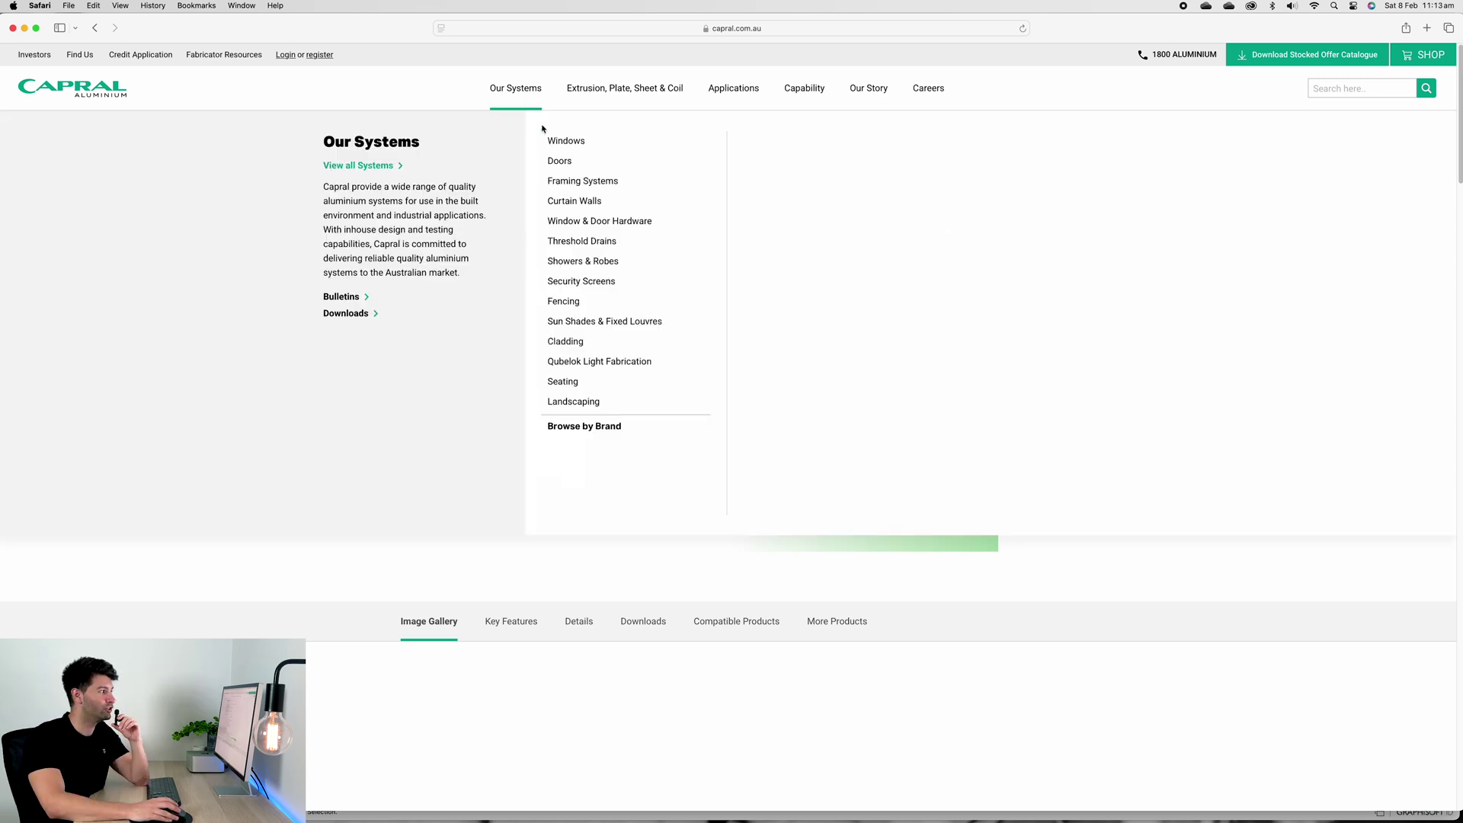
{"action": "mouse_move", "coordinate": [556, 161]}
{"action": "mouse_move", "coordinate": [784, 141]}
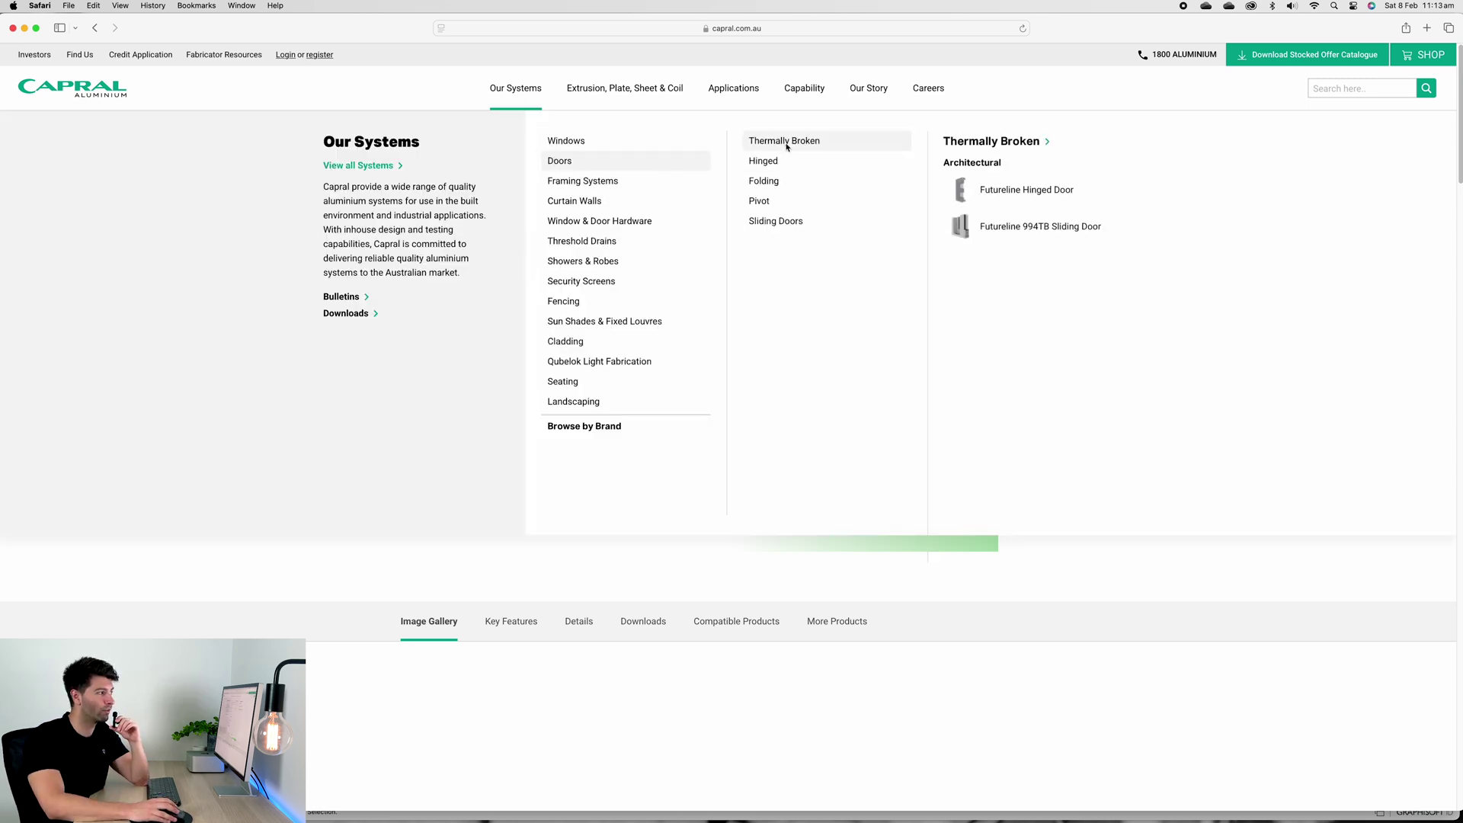
{"action": "mouse_move", "coordinate": [781, 171]}
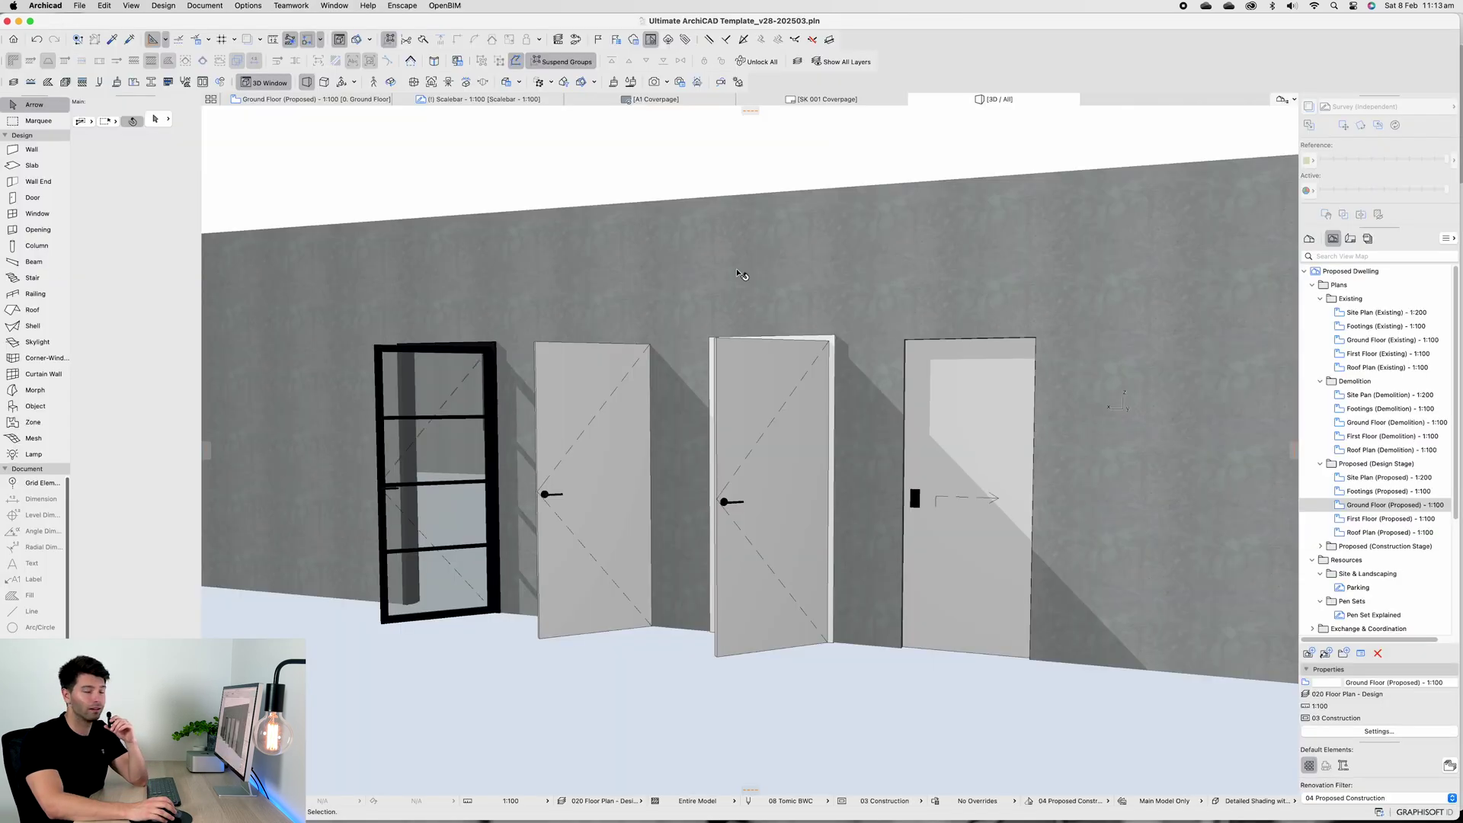
{"action": "scroll", "coordinate": [743, 371], "scroll_direction": "down", "scroll_amount": 5}
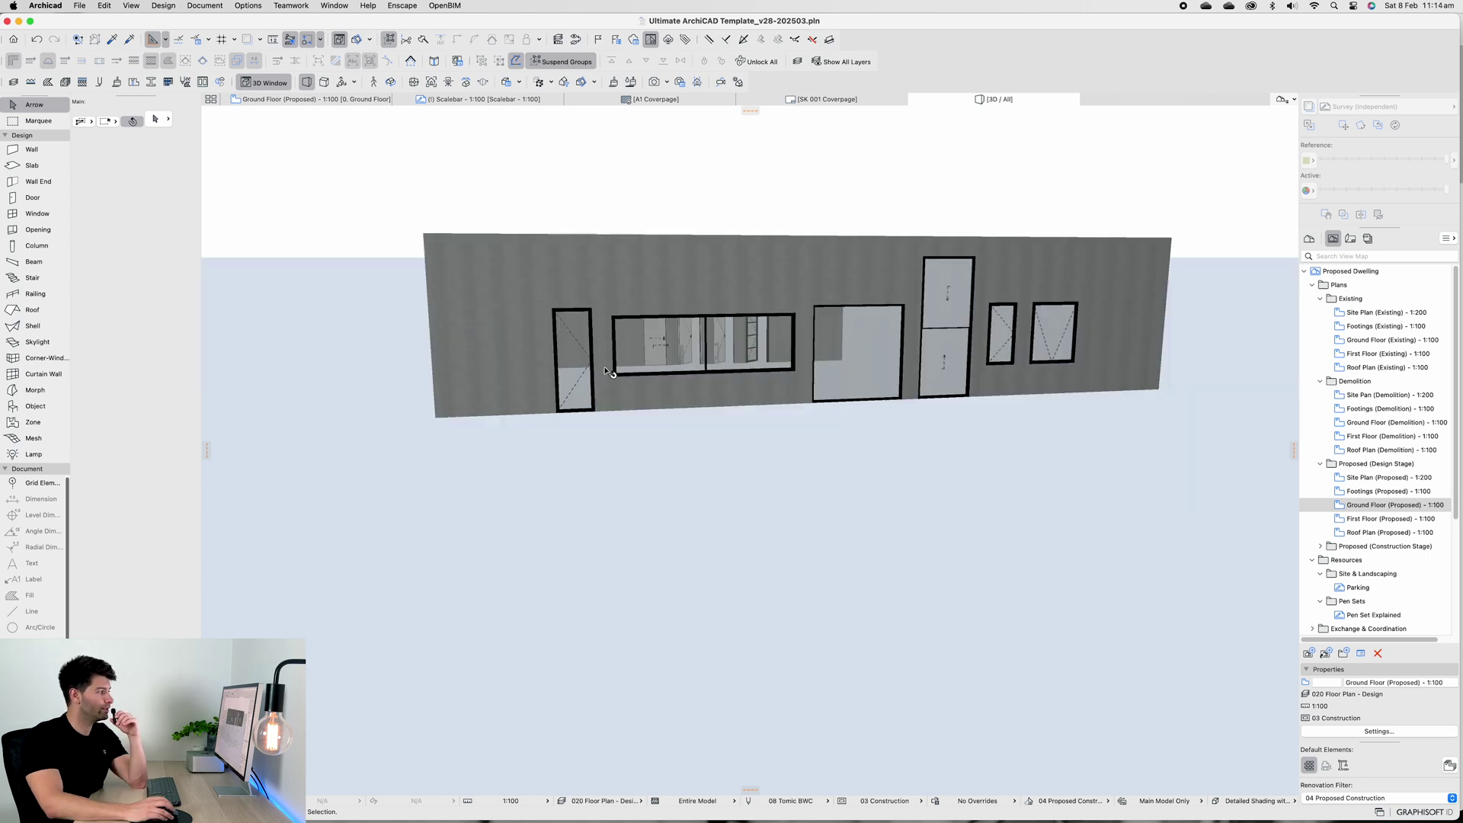
Select each window on the 3D wall in turn, then open the long window's settings
{"action": "left_click", "coordinate": [606, 372]}
{"action": "left_click", "coordinate": [792, 355]}
{"action": "left_click", "coordinate": [891, 347]}
{"action": "left_click", "coordinate": [971, 347]}
{"action": "left_click", "coordinate": [1049, 340]}
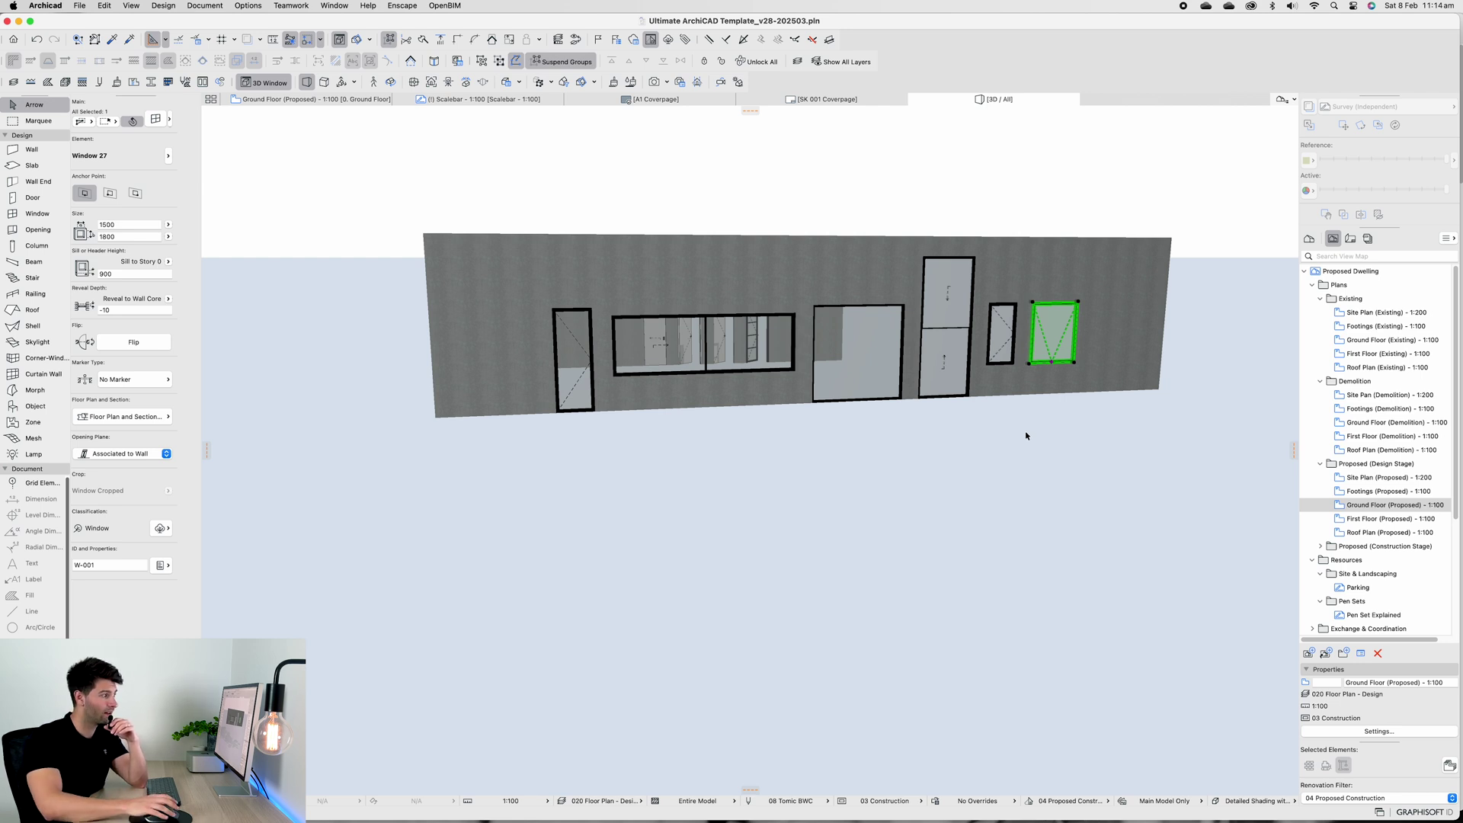
{"action": "middle_click_drag", "start_coordinate": [1022, 425], "coordinate": [967, 442]}
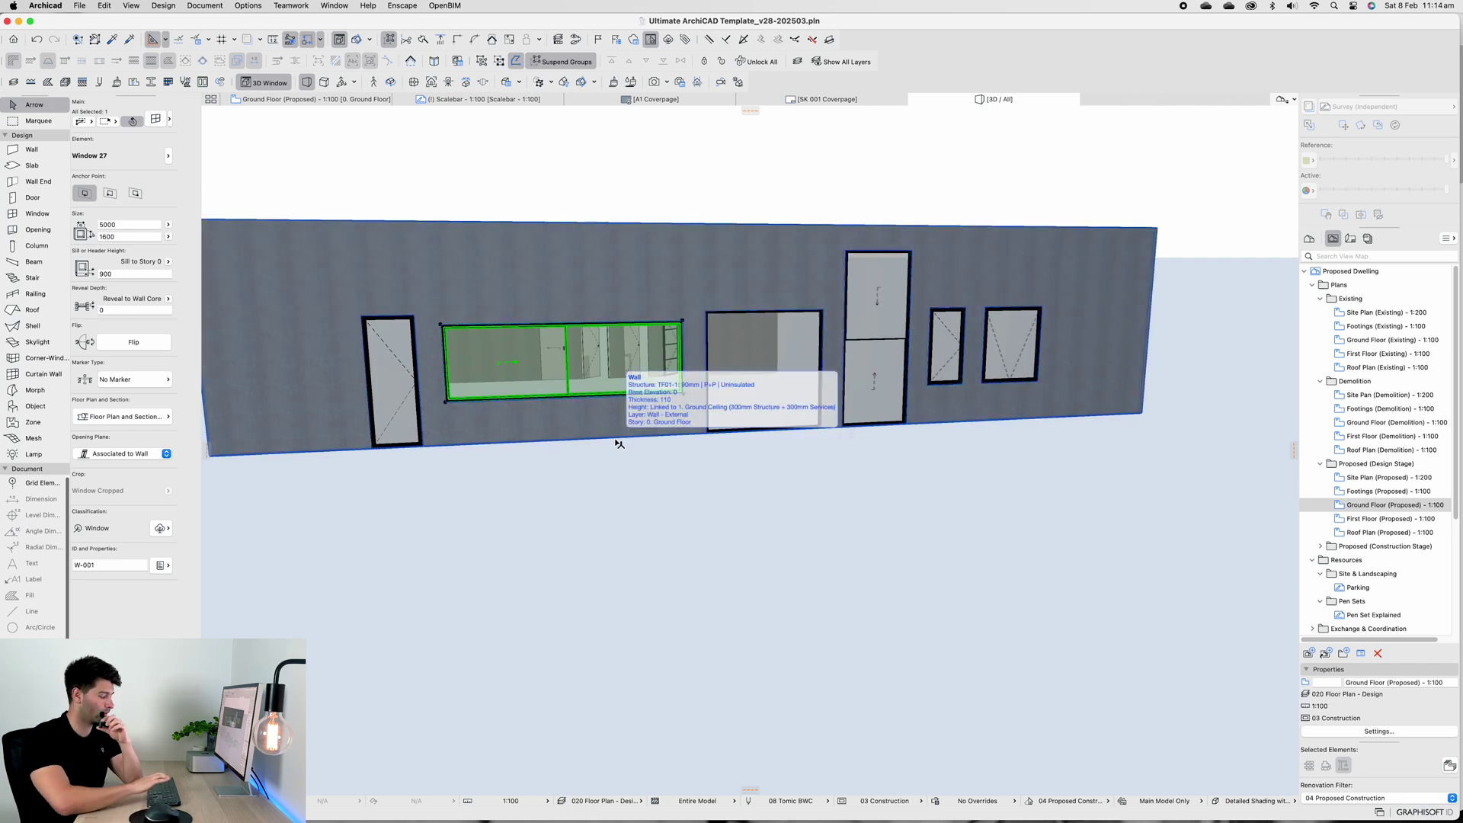
{"action": "key", "text": "super+t"}
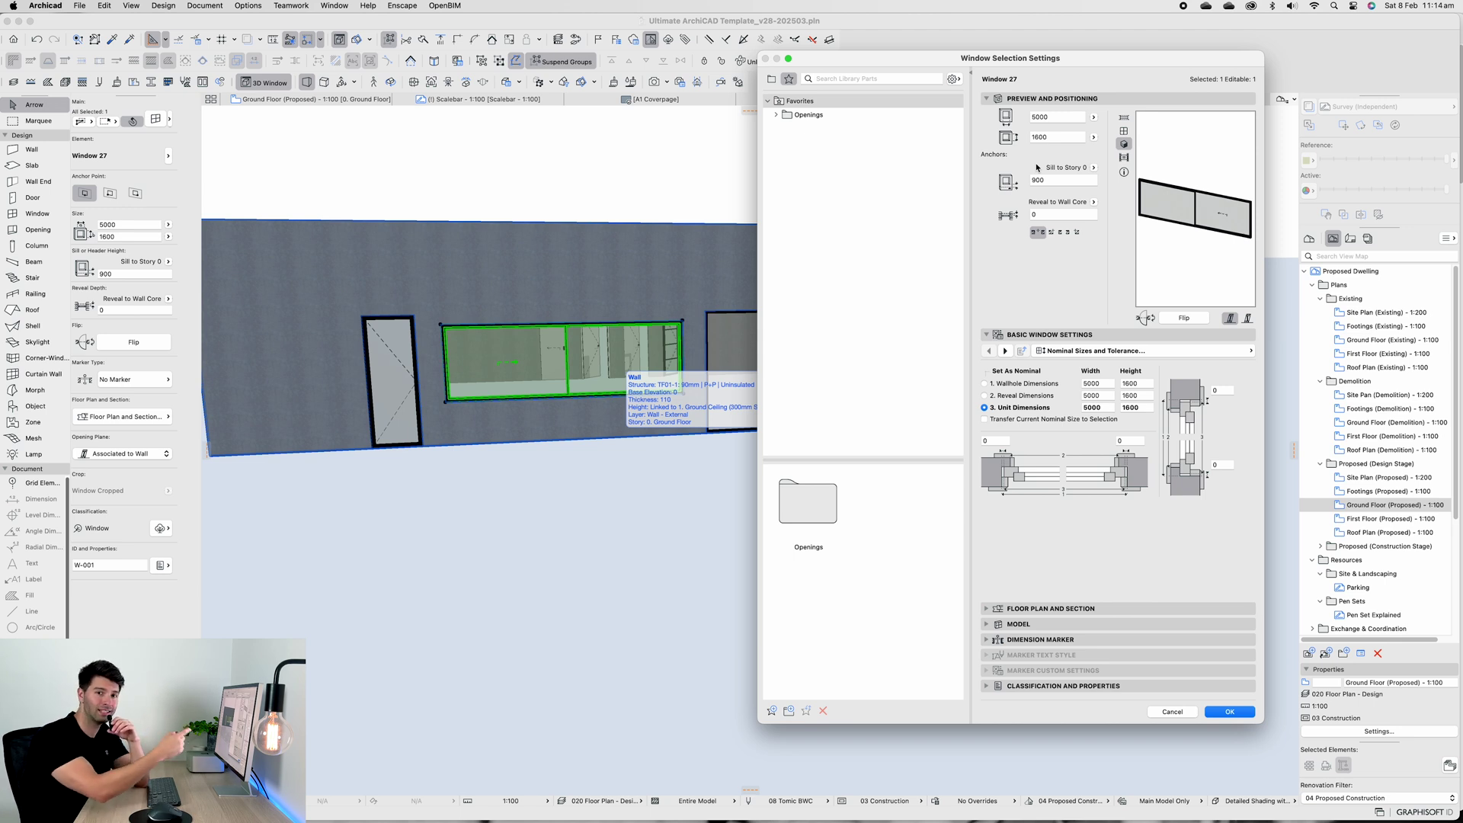
Assign DT Sliding - 100x57mm Frames from Favorites > Openings > Windows > Sliding to Window 27
{"action": "left_click", "coordinate": [775, 115]}
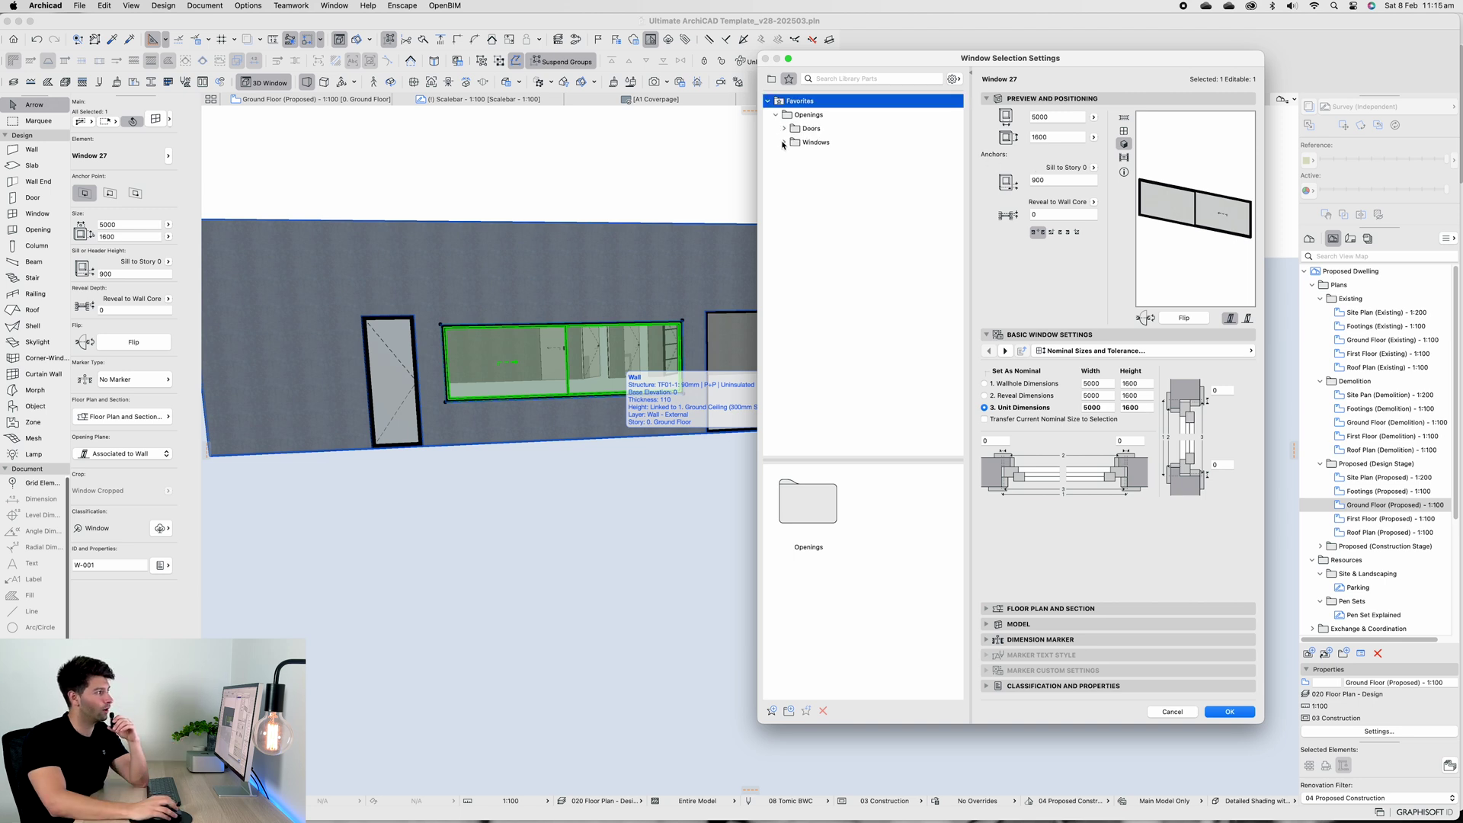
{"action": "left_click", "coordinate": [784, 141]}
{"action": "left_click", "coordinate": [823, 211]}
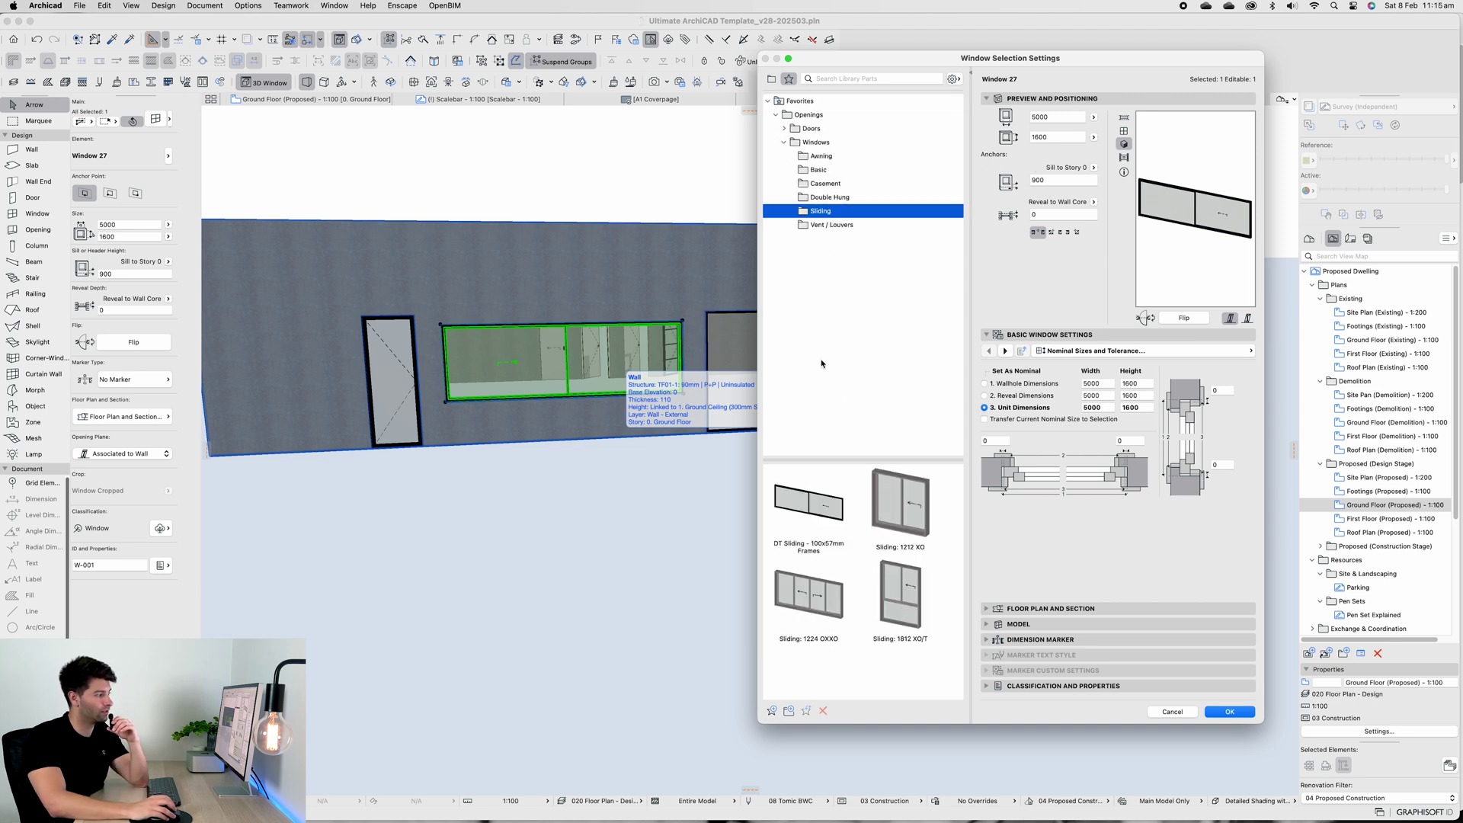
{"action": "left_click", "coordinate": [808, 509]}
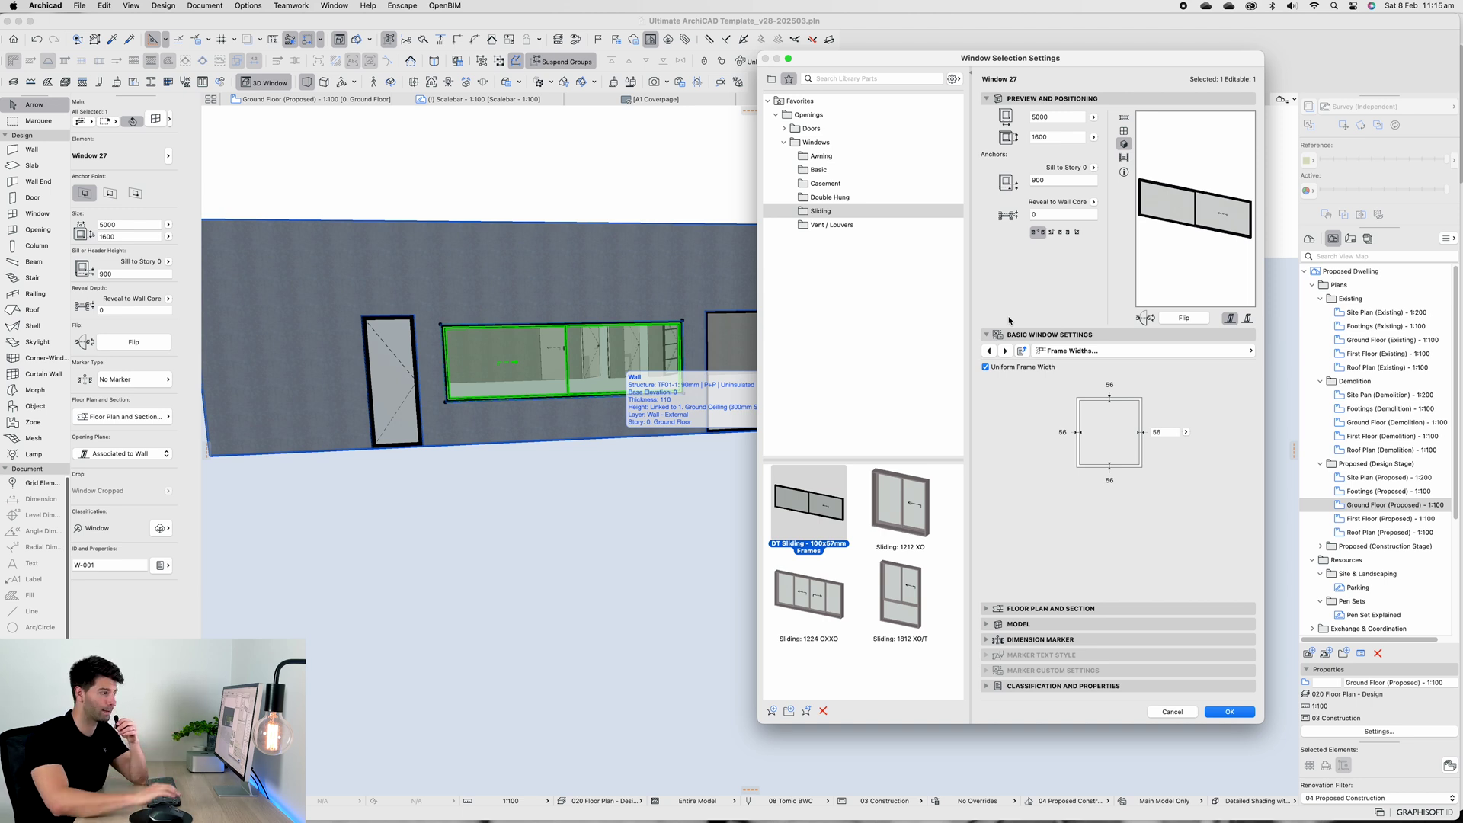
{"action": "left_click", "coordinate": [1005, 350]}
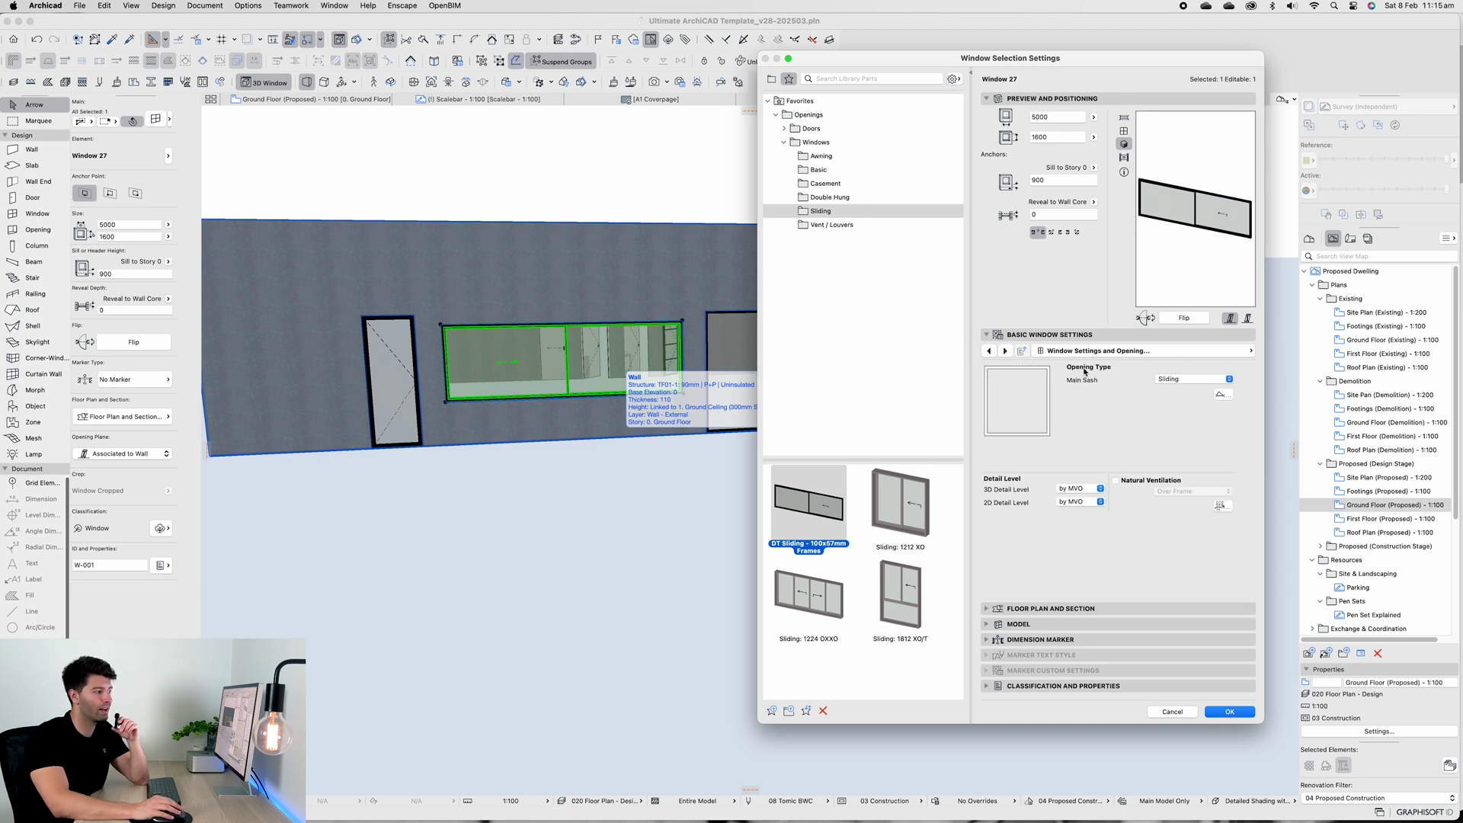
{"action": "left_click", "coordinate": [1005, 350]}
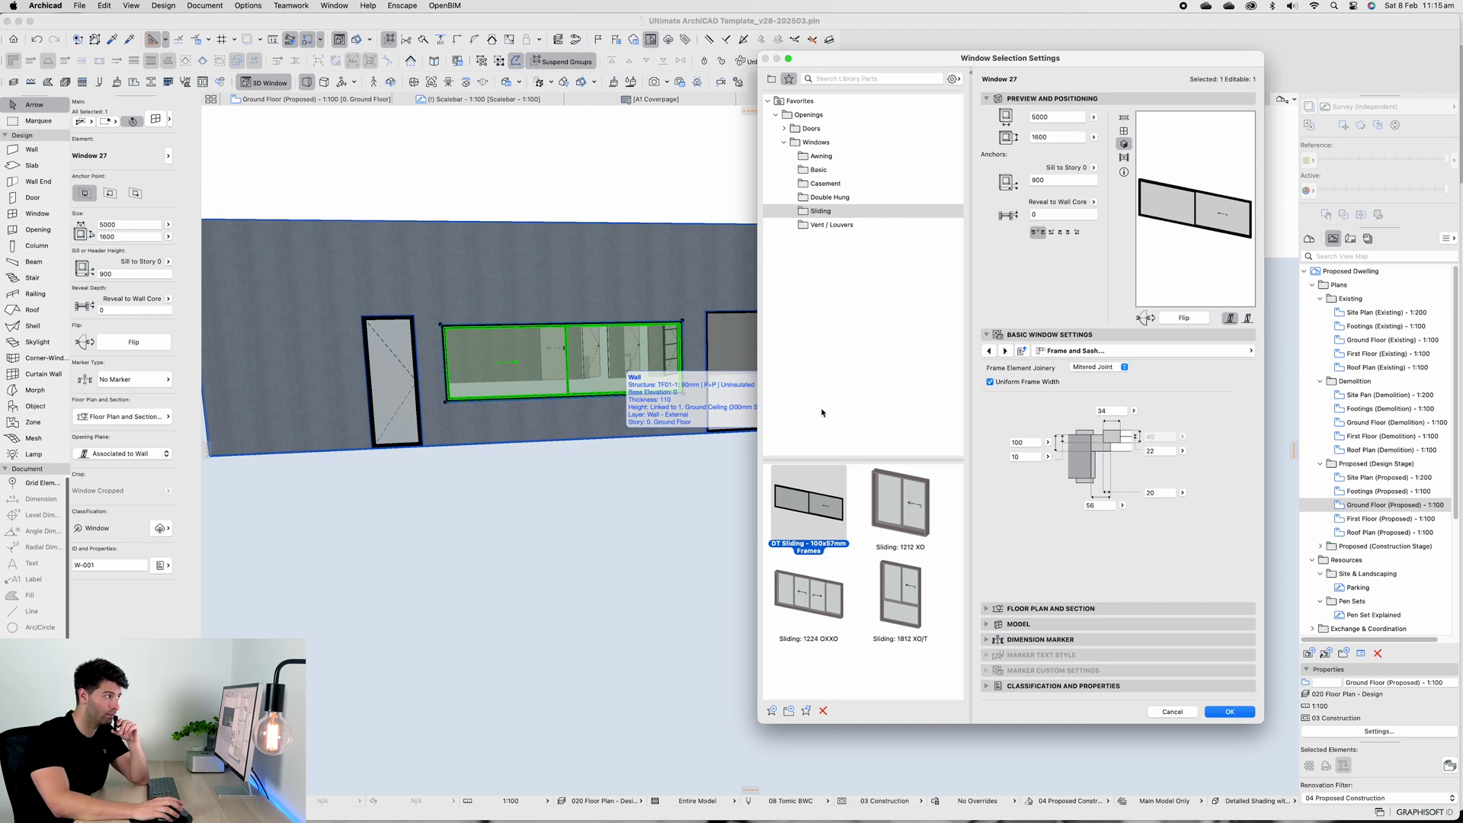
{"action": "left_click", "coordinate": [829, 197]}
{"action": "left_click", "coordinate": [819, 506]}
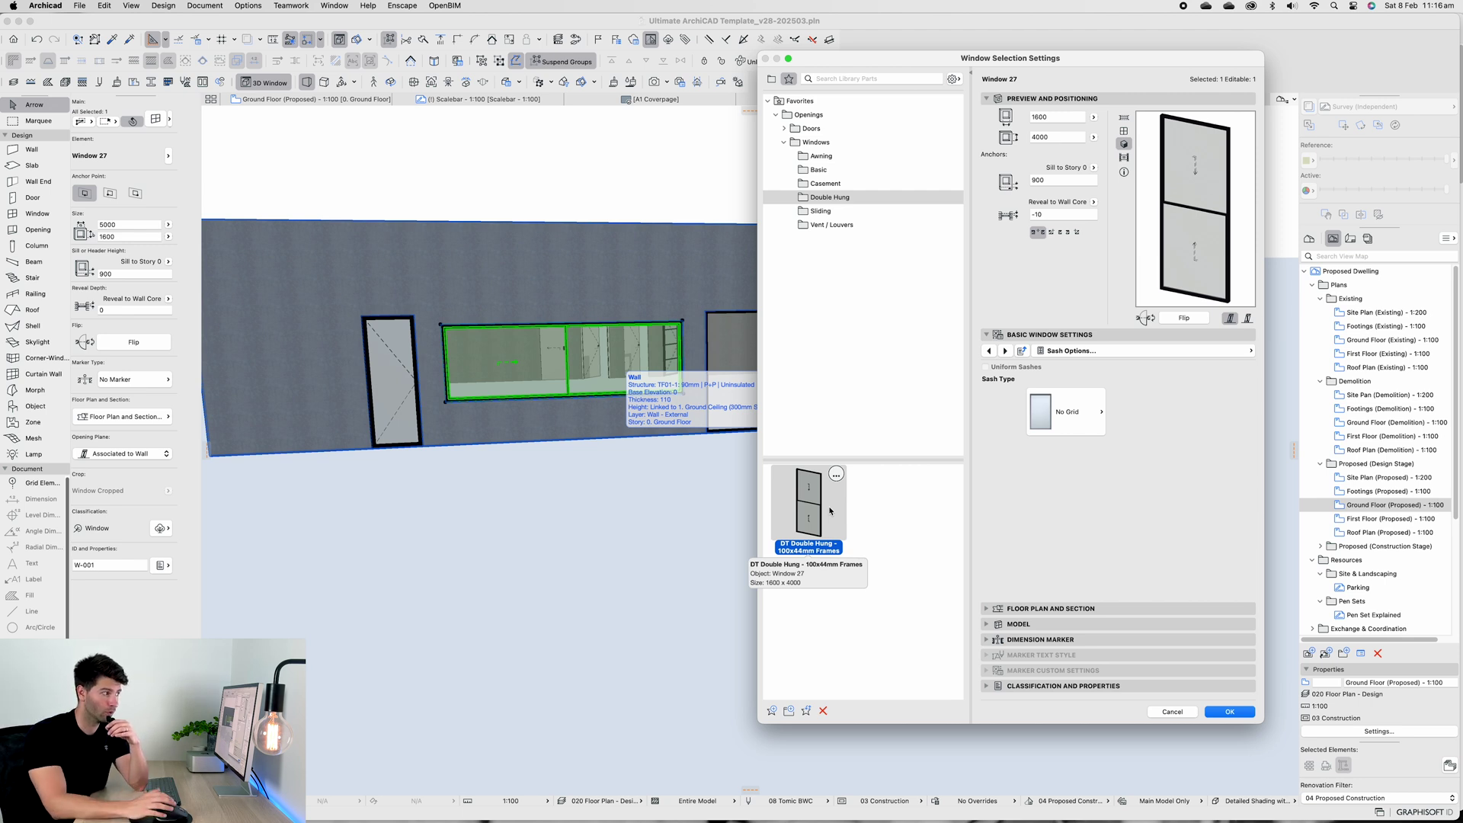
{"action": "left_click", "coordinate": [820, 210]}
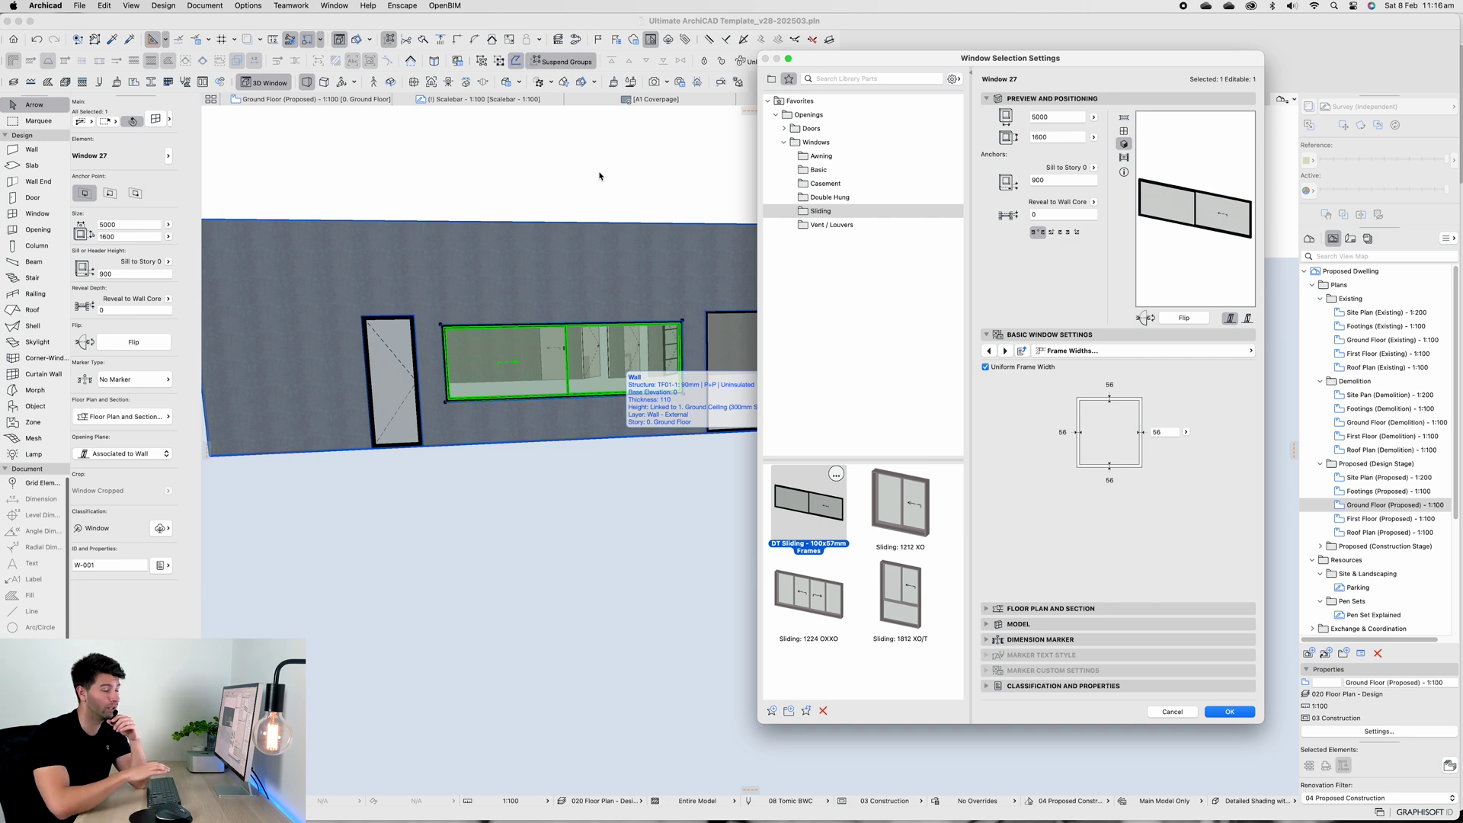
Page through Handle, Model Attributes, Reveal, Masonry Arch and Fixtures settings, then cancel
{"action": "left_click", "coordinate": [1005, 351]}
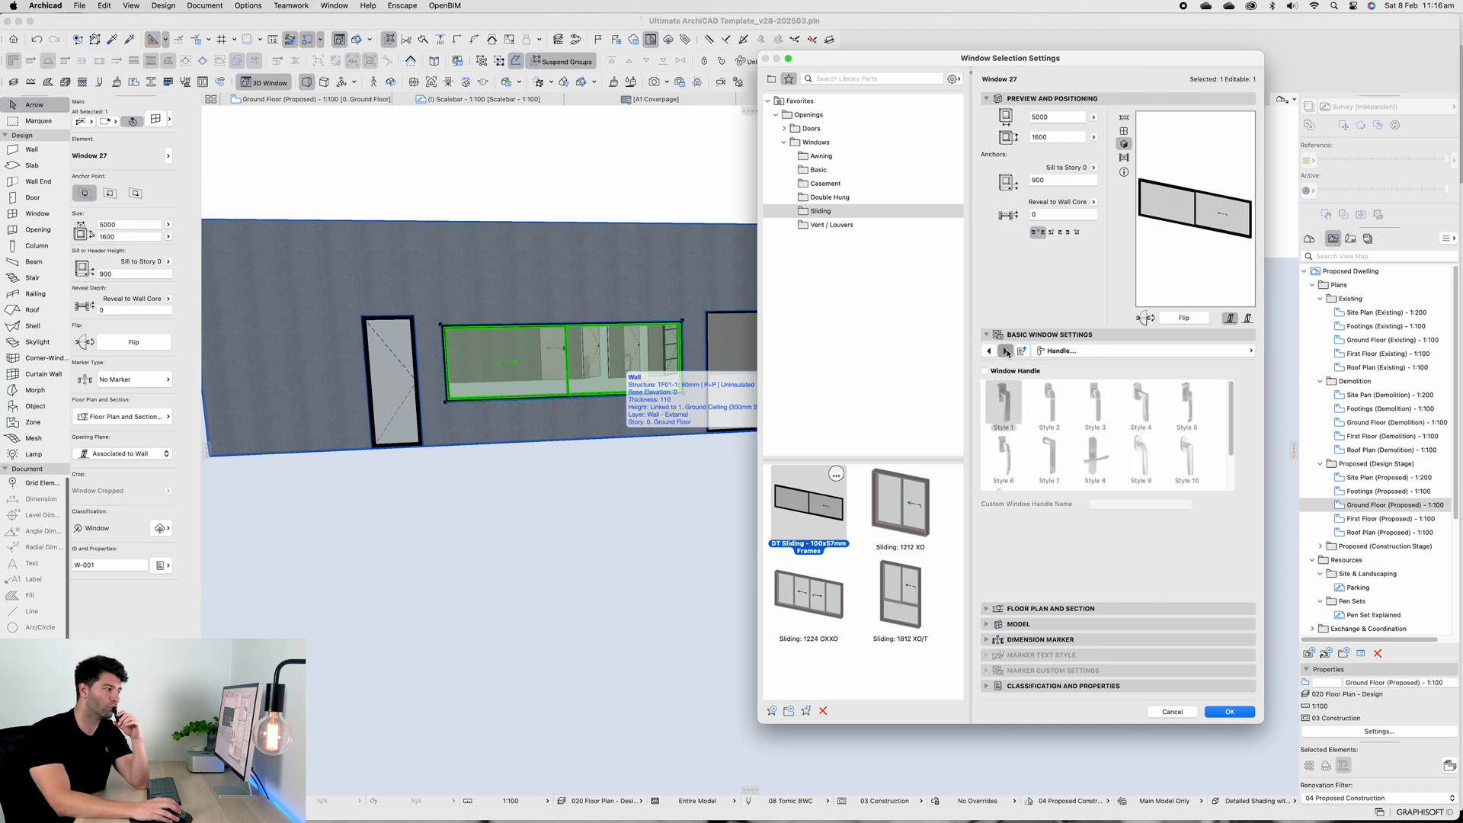
{"action": "left_click", "coordinate": [1005, 350]}
{"action": "left_click", "coordinate": [1006, 350]}
{"action": "left_click", "coordinate": [1006, 350]}
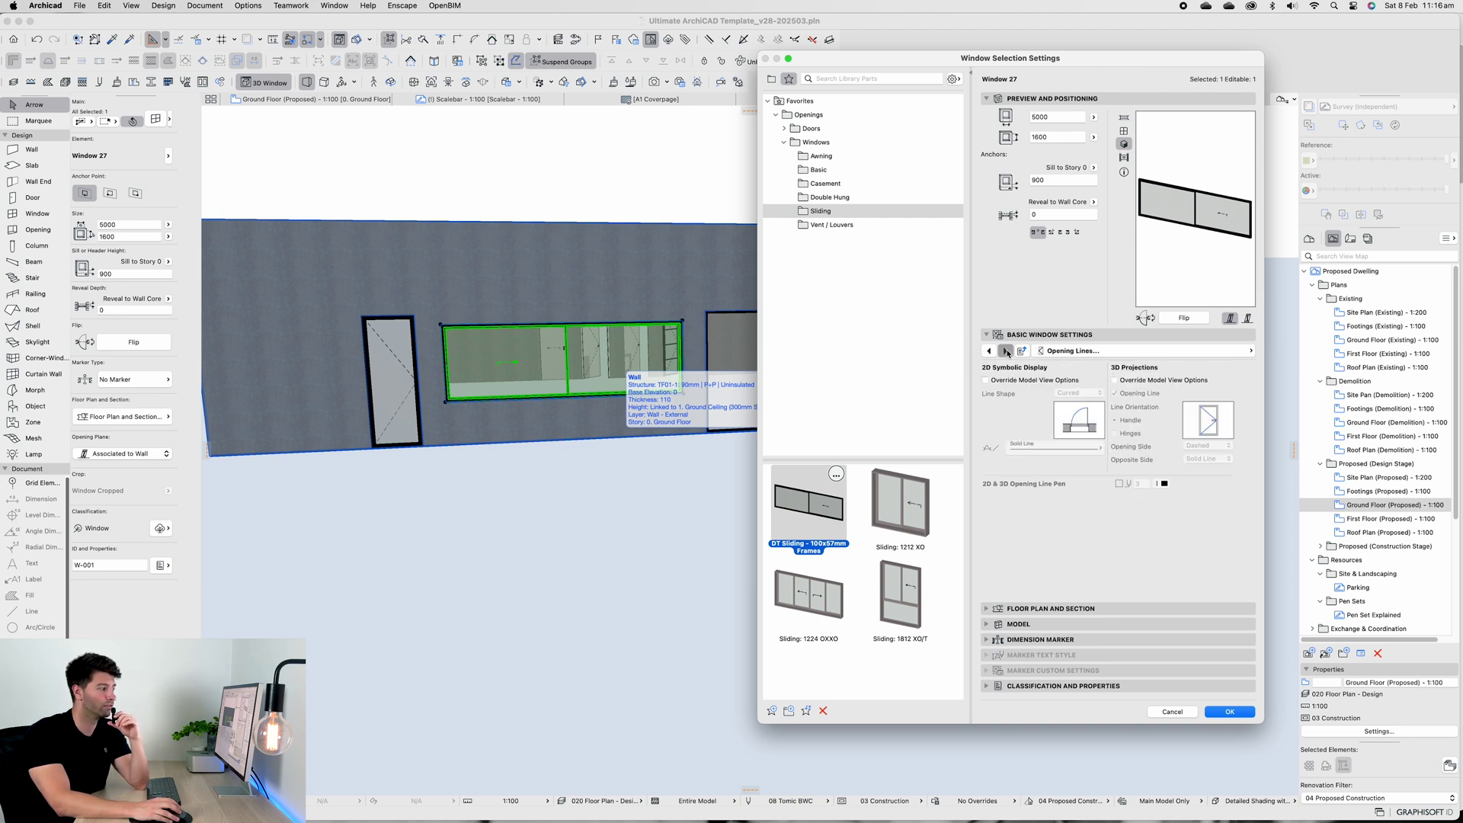
{"action": "left_click", "coordinate": [1005, 351]}
{"action": "left_click", "coordinate": [1005, 350]}
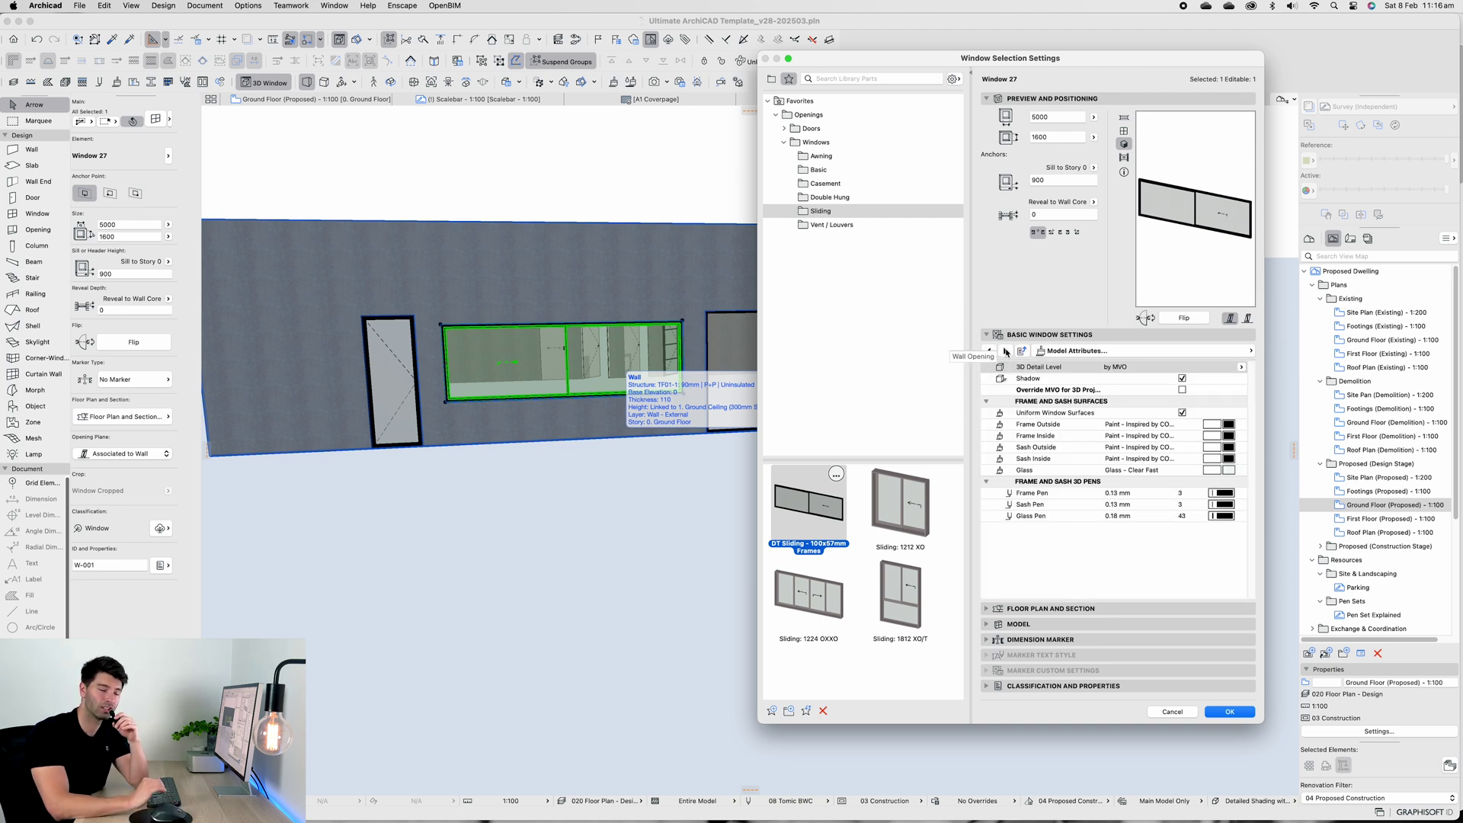
{"action": "left_click", "coordinate": [1006, 350]}
{"action": "left_click", "coordinate": [1005, 351]}
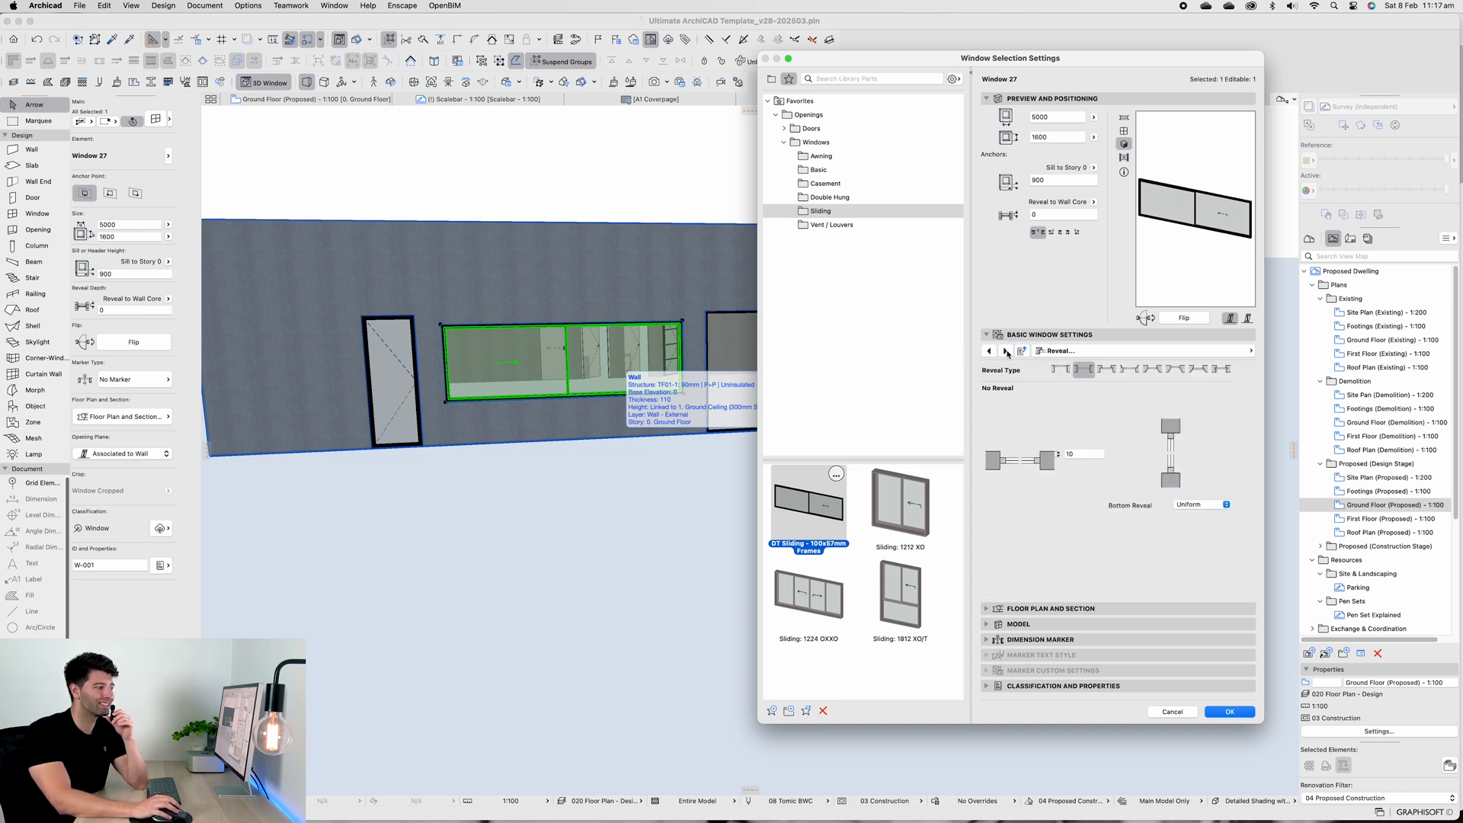
{"action": "left_click", "coordinate": [1005, 351]}
{"action": "left_click", "coordinate": [1006, 351]}
{"action": "left_click", "coordinate": [1006, 351]}
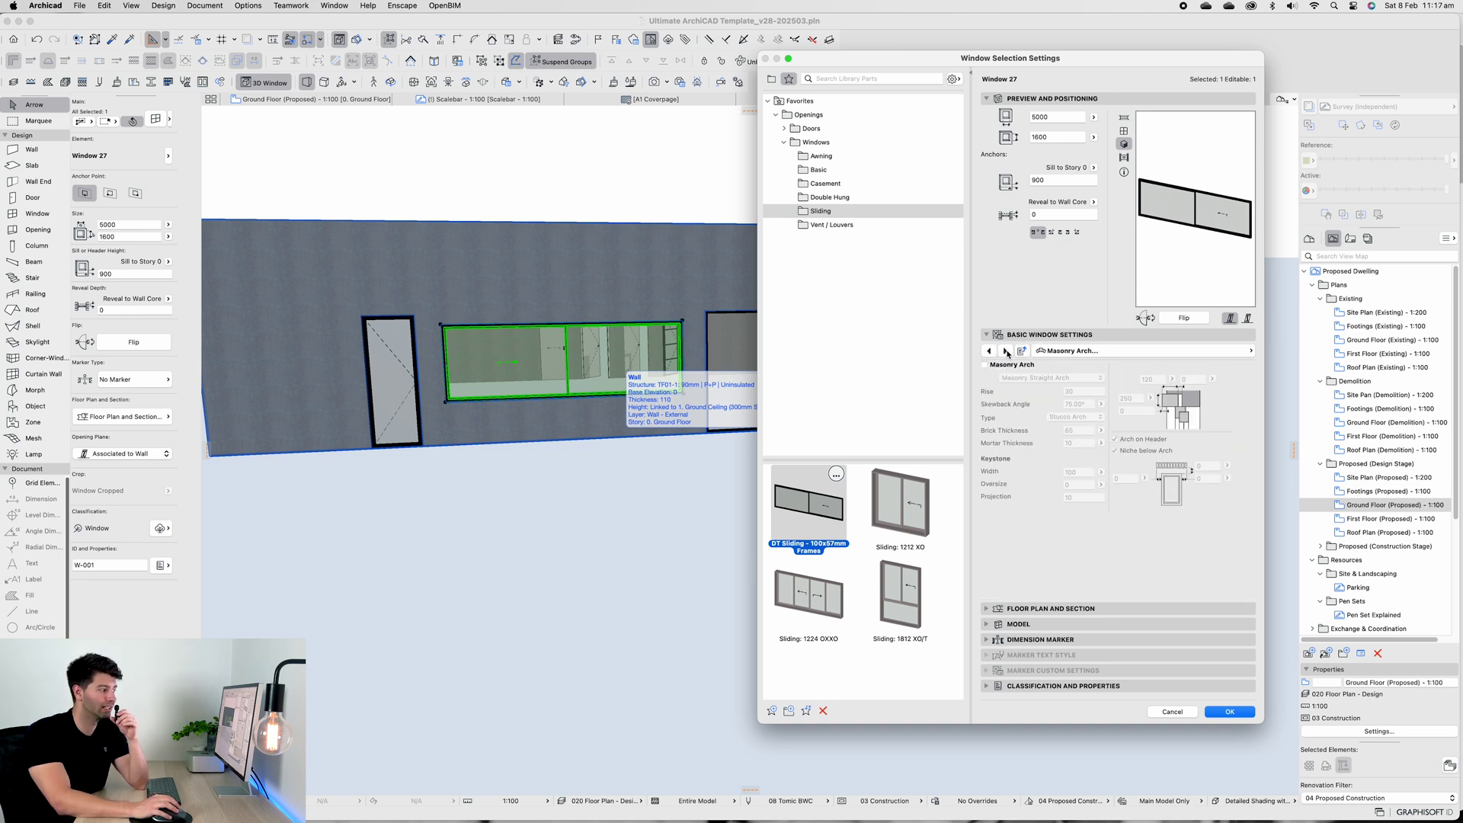
{"action": "left_click", "coordinate": [1006, 351]}
{"action": "left_click", "coordinate": [1006, 351]}
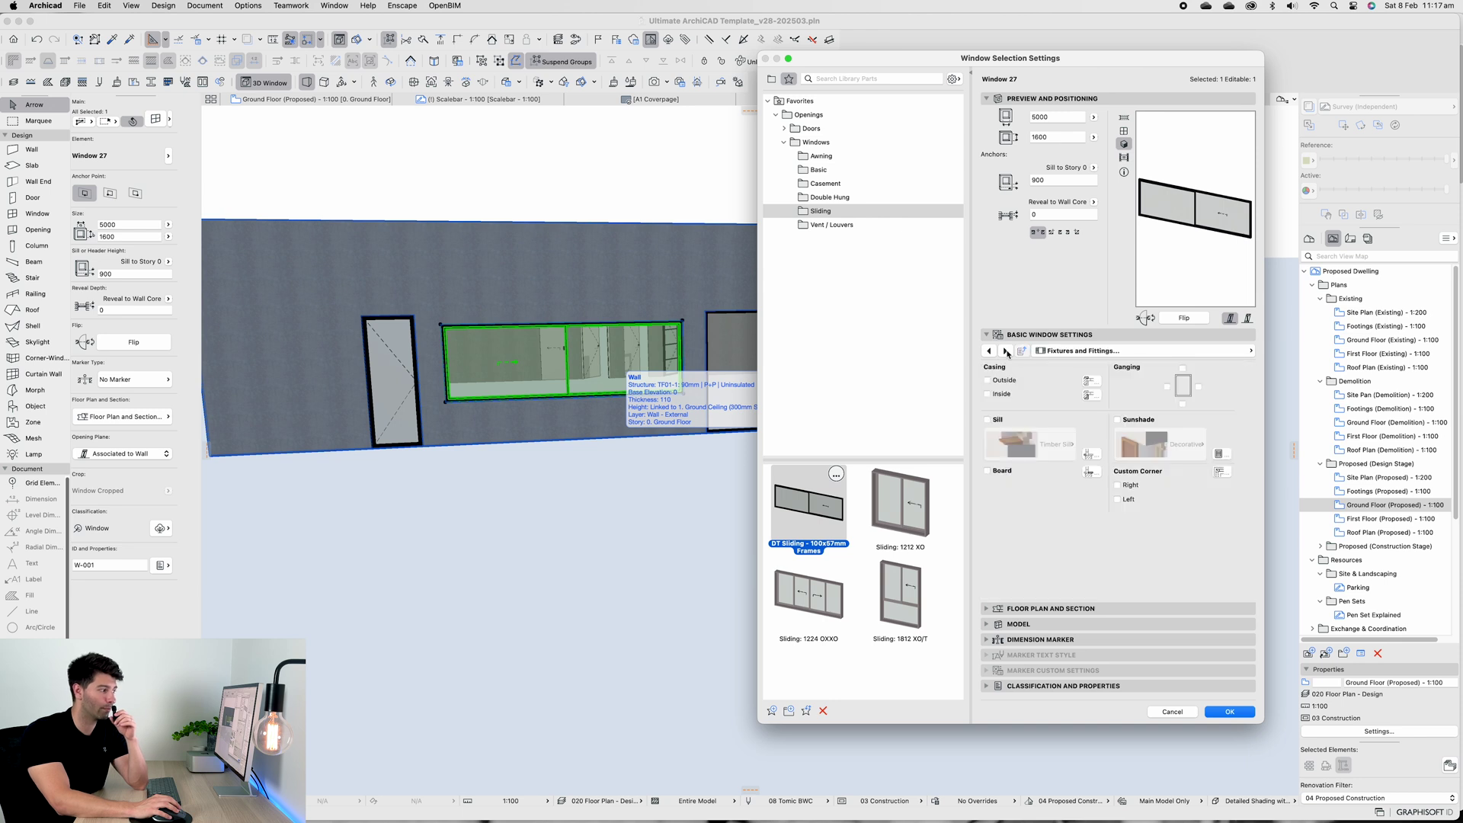
{"action": "left_click", "coordinate": [1172, 711]}
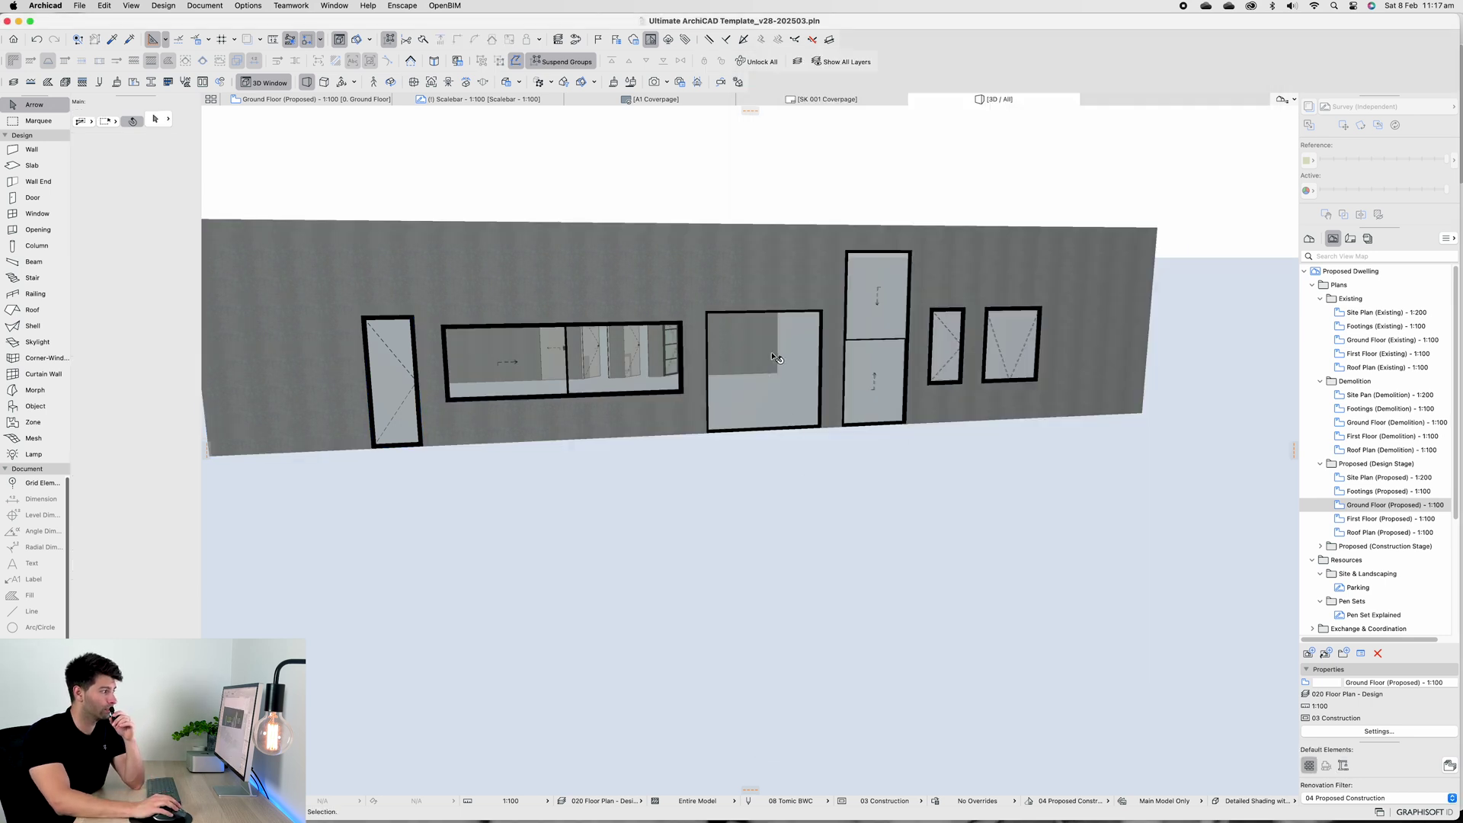
{"action": "left_click", "coordinate": [1011, 344]}
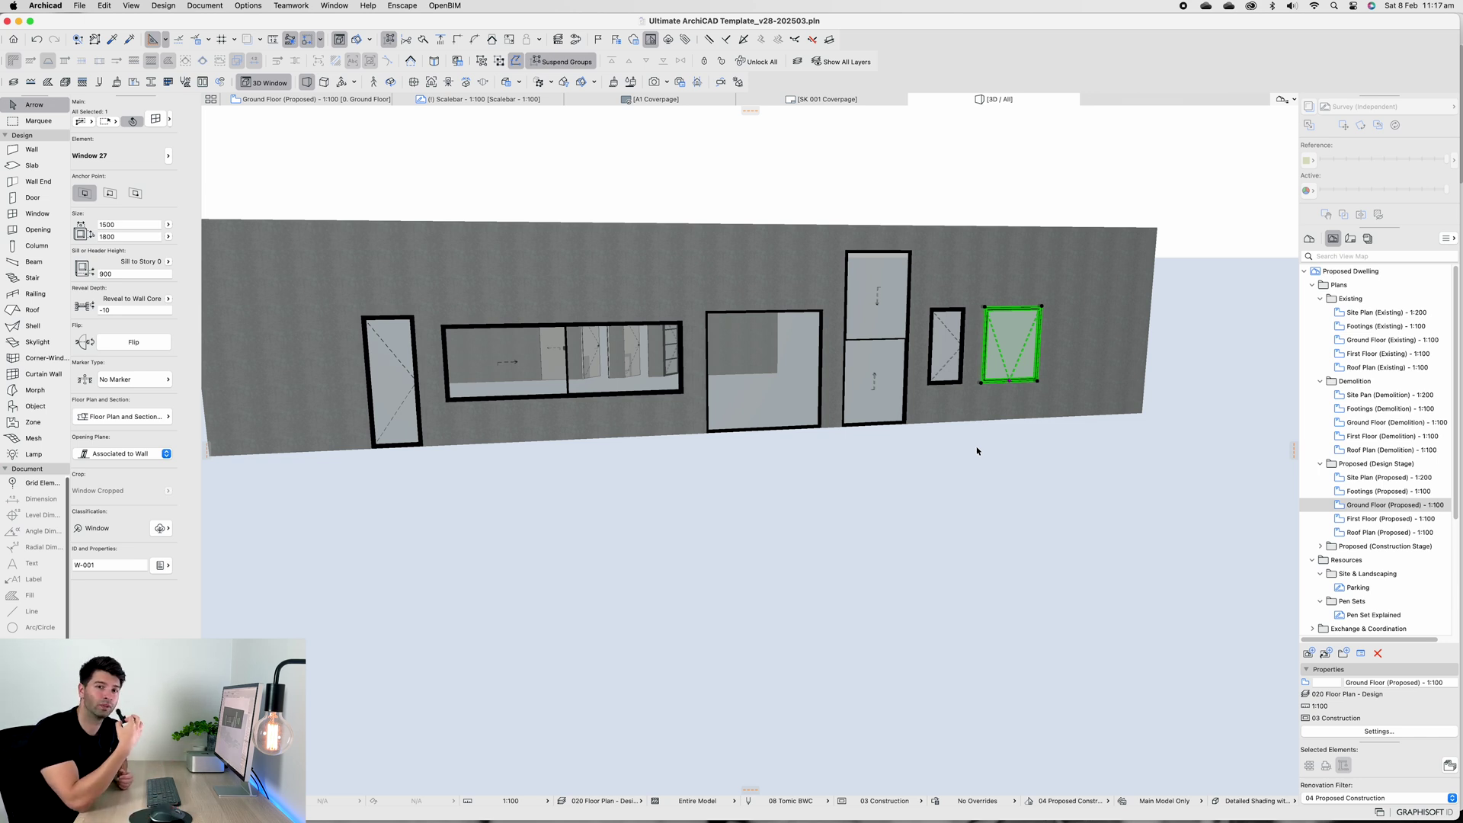
{"action": "left_click", "coordinate": [394, 397]}
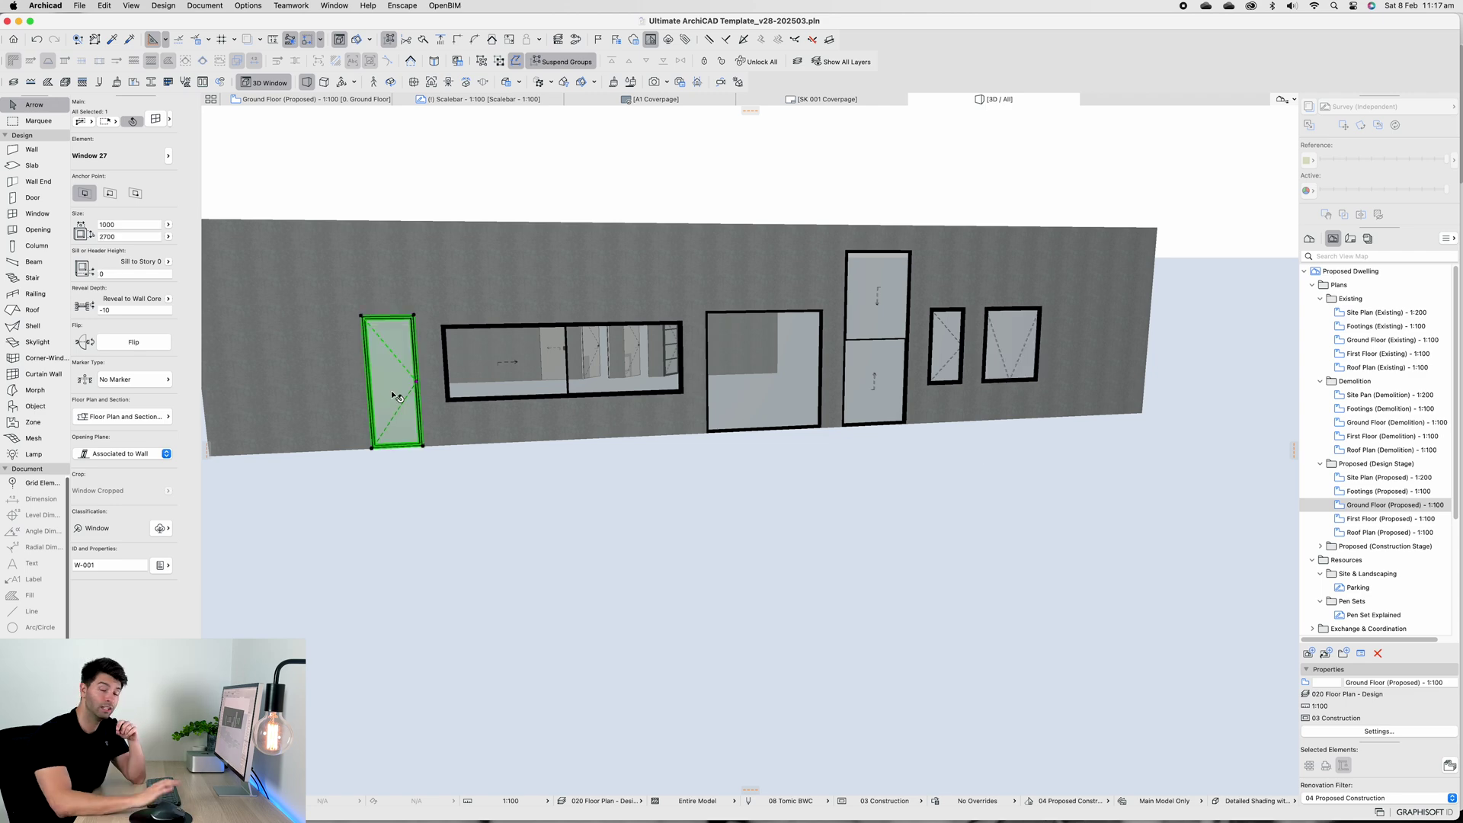
{"action": "left_click", "coordinate": [333, 100]}
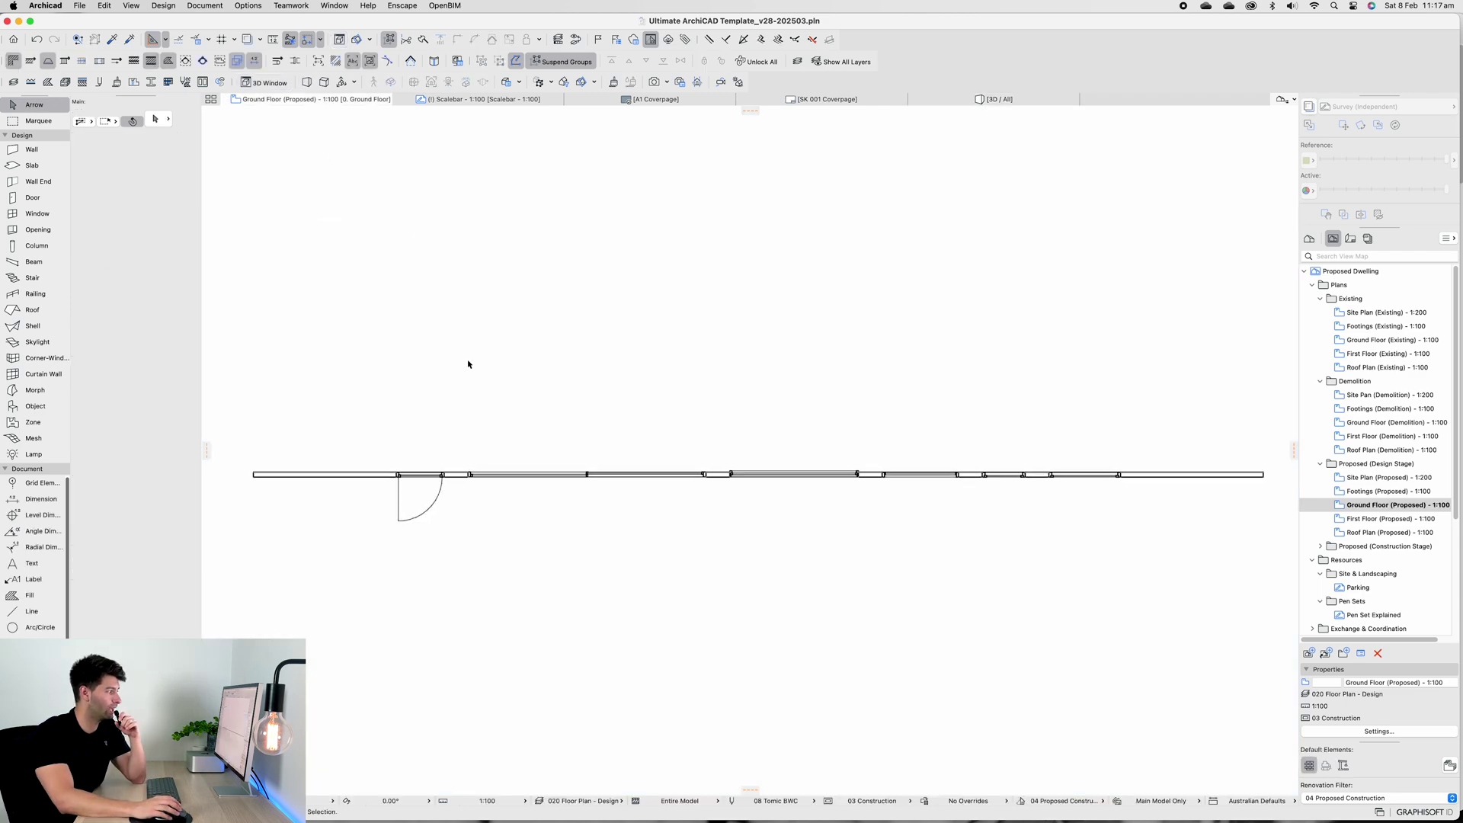
{"action": "scroll", "coordinate": [415, 522], "scroll_direction": "up", "scroll_amount": 5}
{"action": "left_click", "coordinate": [425, 529]}
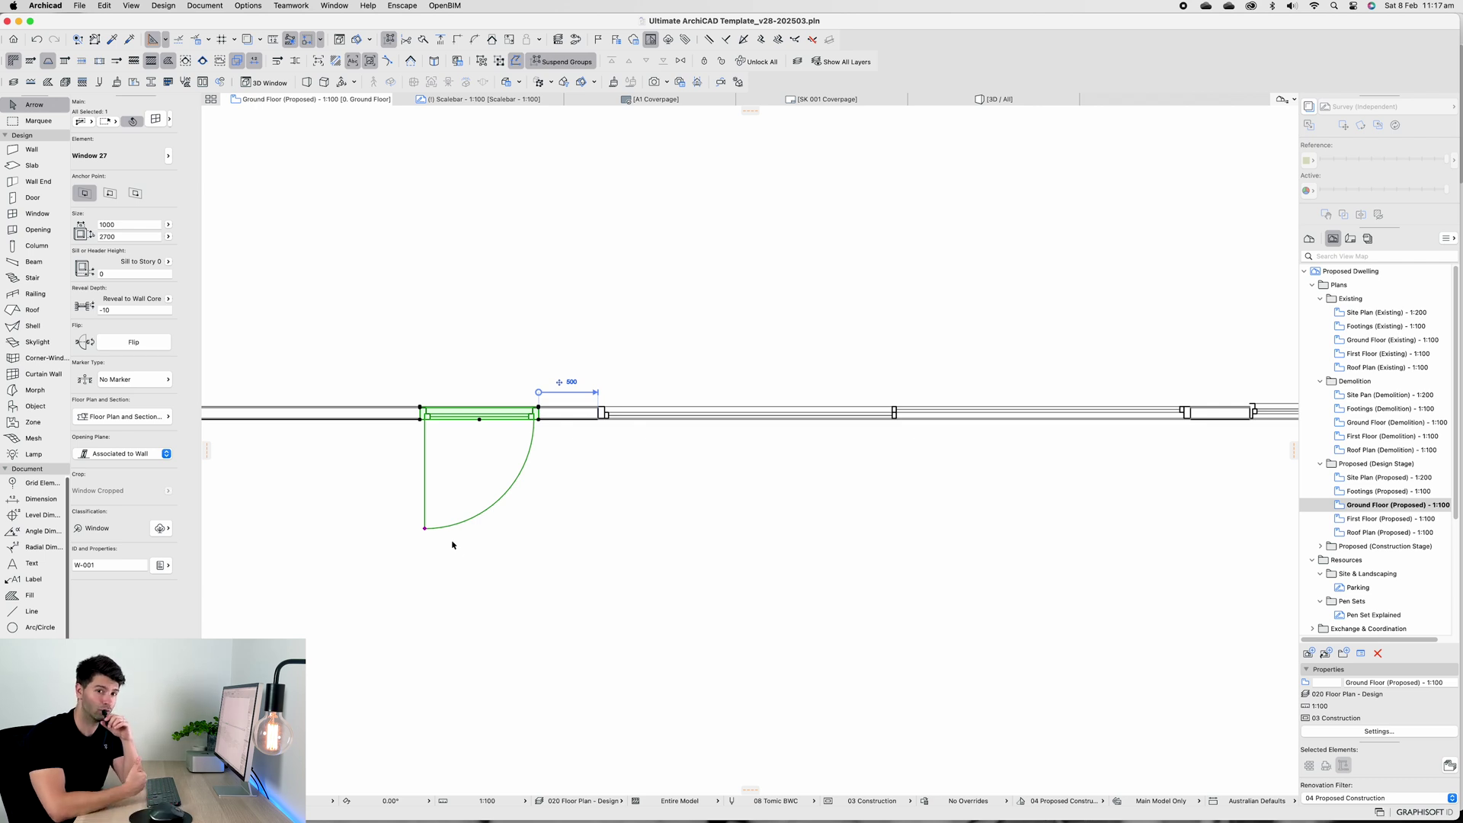
{"action": "key", "text": "F3"}
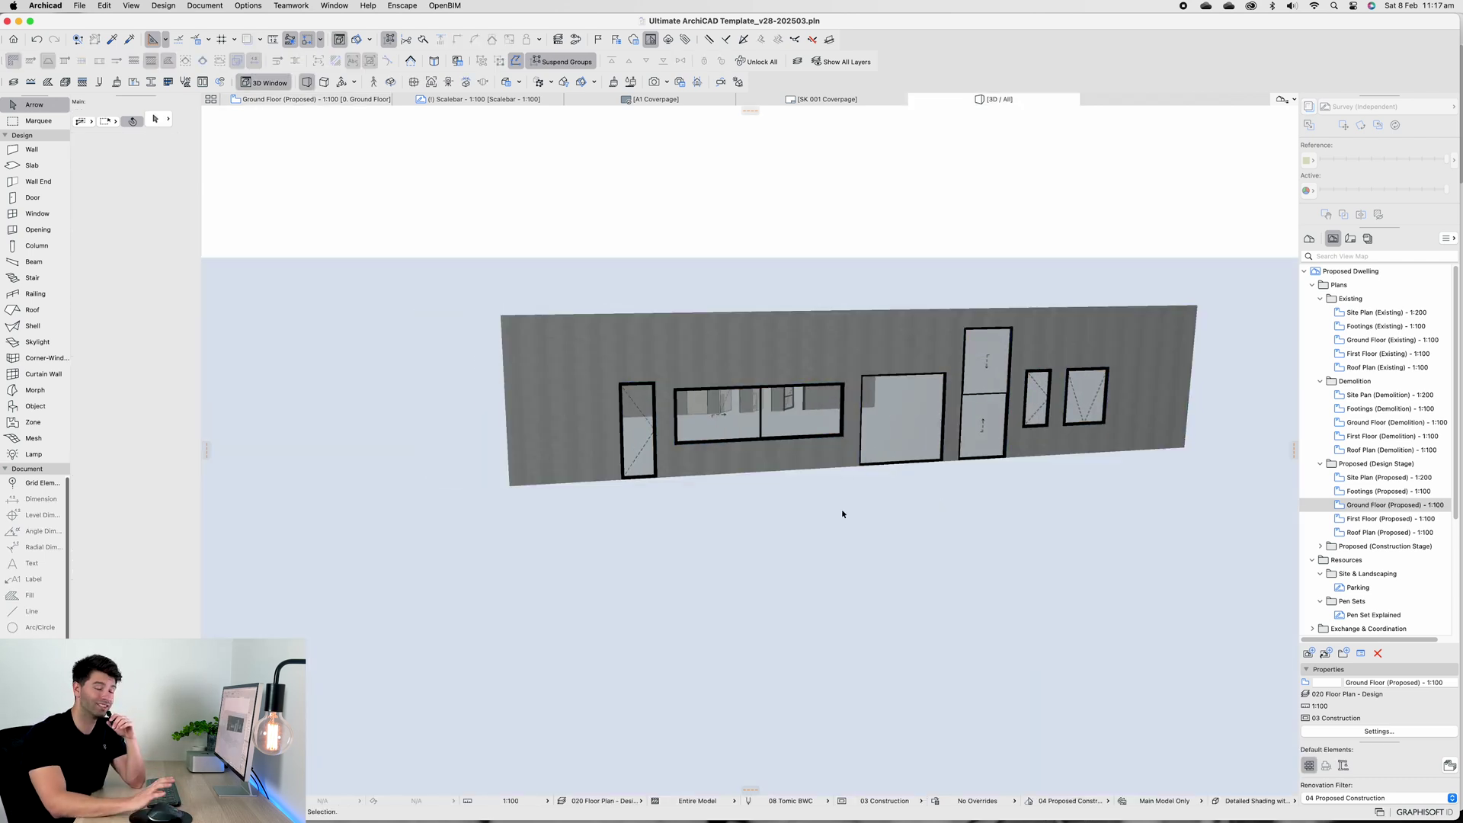
Dismiss the Door default settings, then marquee-select and delete the wall with its openings
{"action": "left_click", "coordinate": [32, 197]}
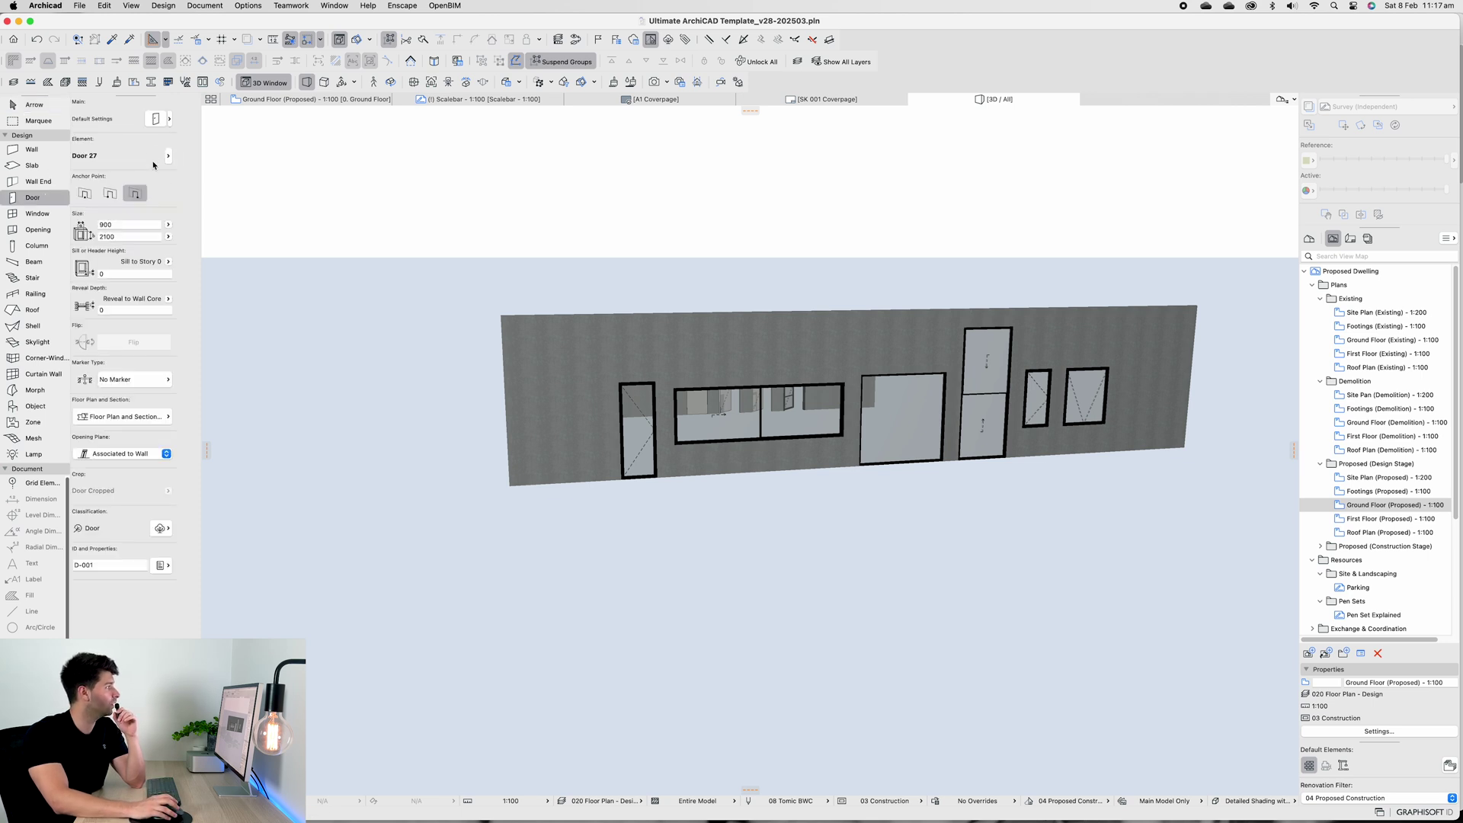
{"action": "left_click", "coordinate": [155, 118]}
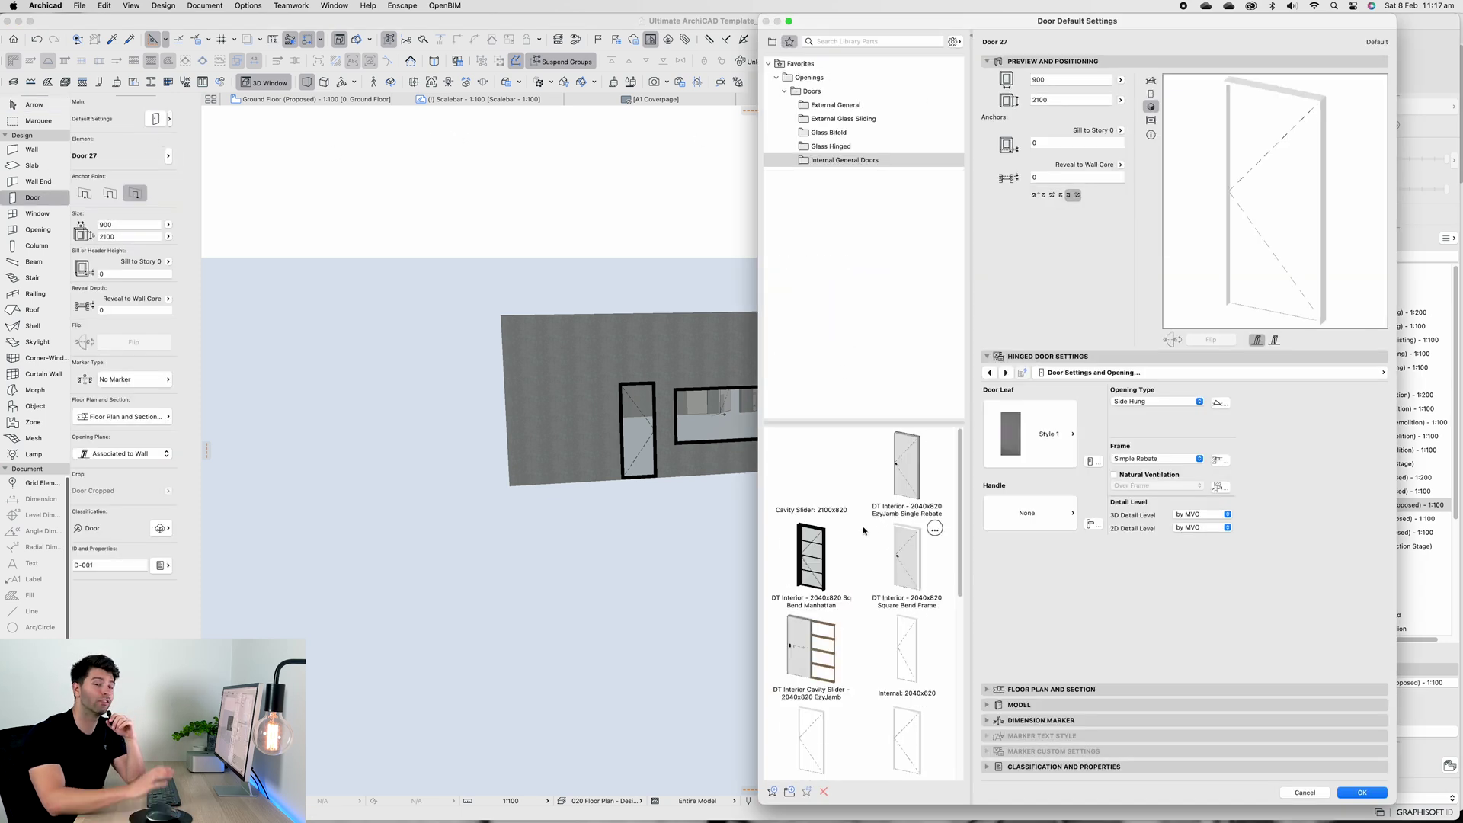
{"action": "key", "text": "Escape"}
{"action": "left_click_drag", "start_coordinate": [1172, 519], "coordinate": [548, 248]}
{"action": "key", "text": "Delete"}
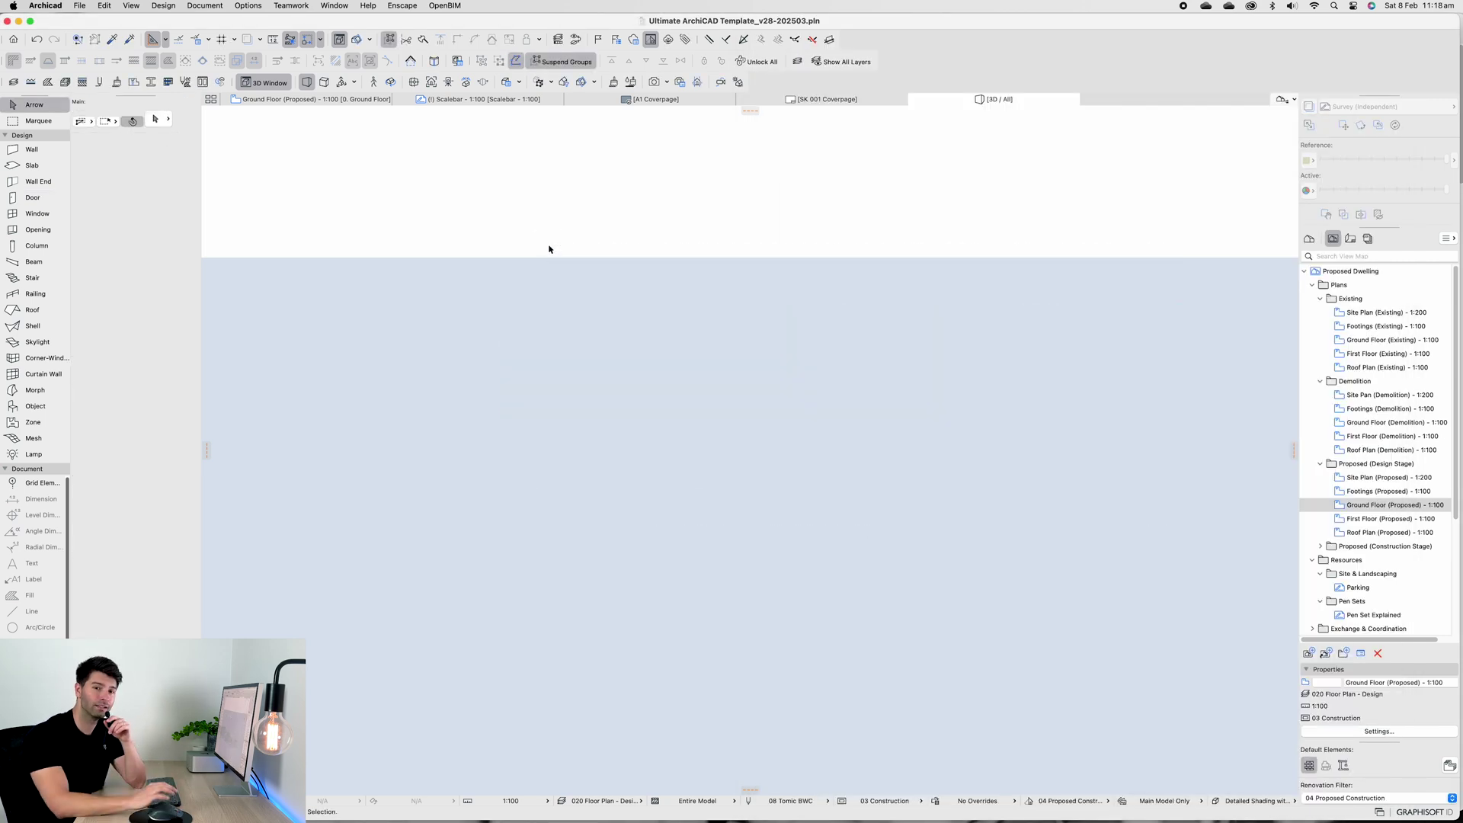